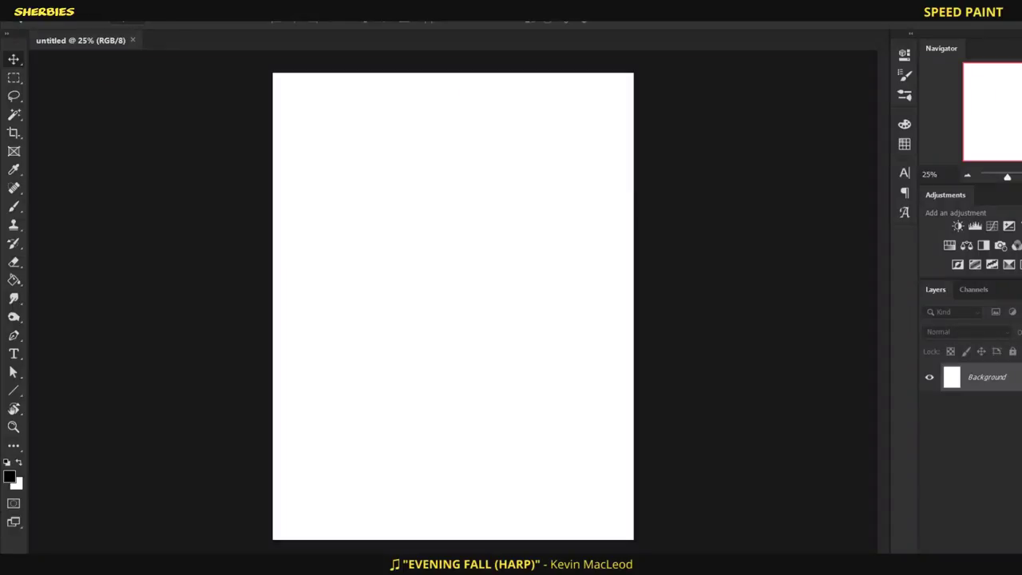
Step: Add Layer 1 and fill it with dark grey using the Paint Bucket
key(ctrl+shift+alt+n)
key(g)
click(367, 390)
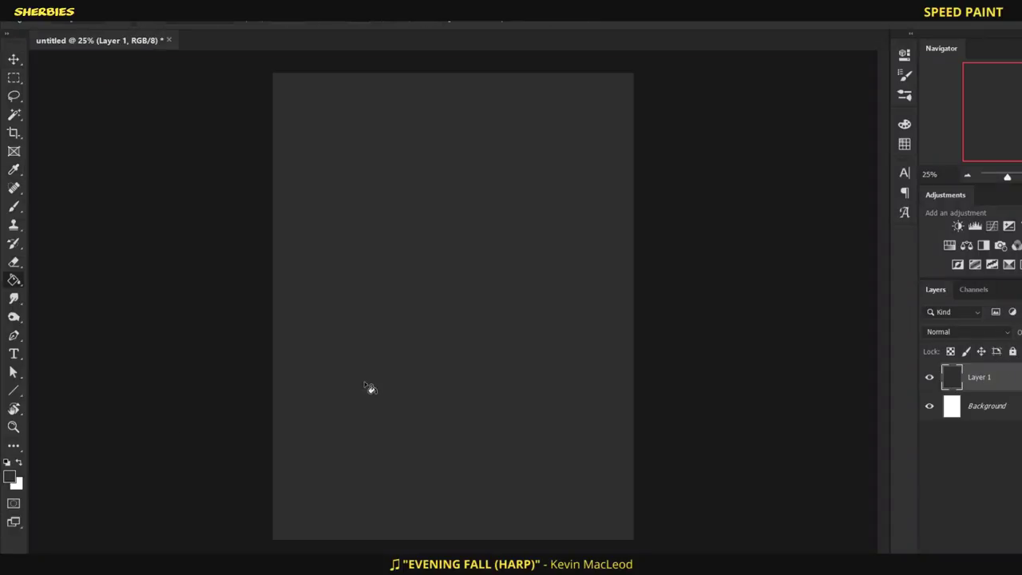
Step: Set a grey foreground colour and add an empty Layer 2 above the fill
click(9, 477)
key(Return)
key(ctrl+shift+alt+n)
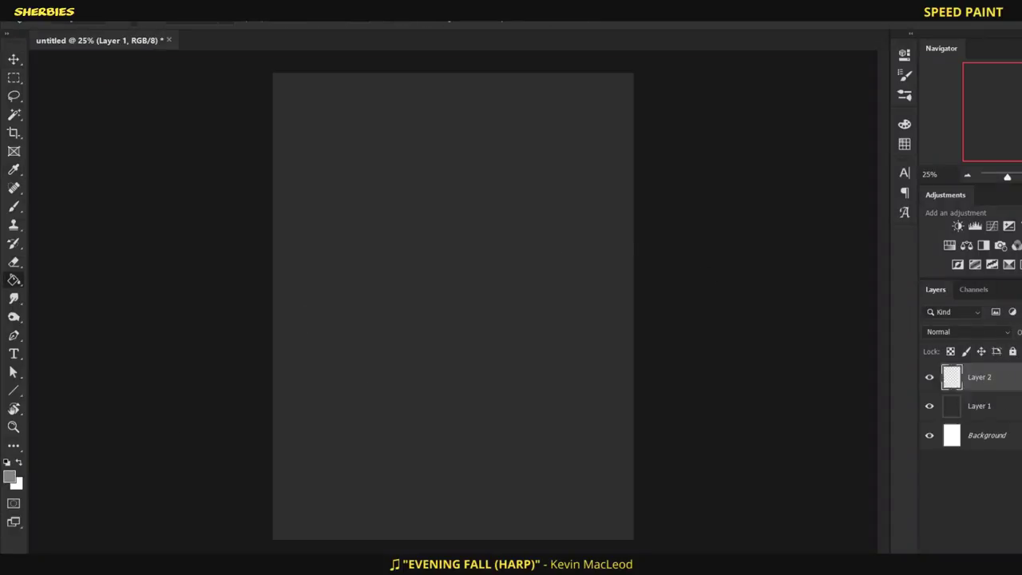
key(b)
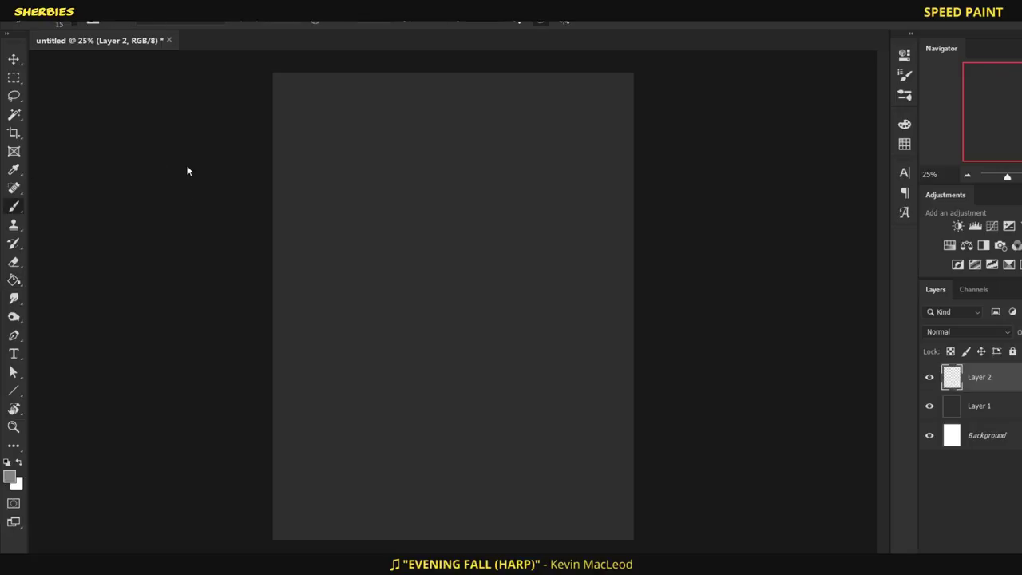
Step: Brush a C-shaped grey outline of the head after undoing several trial strokes
drag(431, 276, 471, 264)
key(ctrl+z)
mouse_move(395, 172)
mouse_down()
mouse_move(450, 207)
mouse_move(431, 188)
mouse_move(437, 204)
mouse_up()
key(ctrl+z)
key(ctrl+z)
key(ctrl+z)
drag(452, 164, 388, 309)
key(ctrl+z)
mouse_move(451, 164)
mouse_down()
mouse_move(391, 338)
mouse_move(462, 375)
mouse_move(365, 269)
mouse_move(399, 361)
mouse_move(510, 311)
mouse_up()
key(ctrl+z)
mouse_move(411, 161)
mouse_down()
mouse_move(458, 166)
mouse_move(511, 308)
mouse_move(438, 152)
mouse_move(361, 209)
mouse_move(366, 289)
mouse_move(403, 182)
mouse_move(375, 275)
mouse_move(413, 231)
mouse_up()
Step: Magic Wand the outline's interior, fill it grey, deselect and brush over leftover streaks
key(w)
click(448, 305)
key(g)
click(479, 262)
key(ctrl+d)
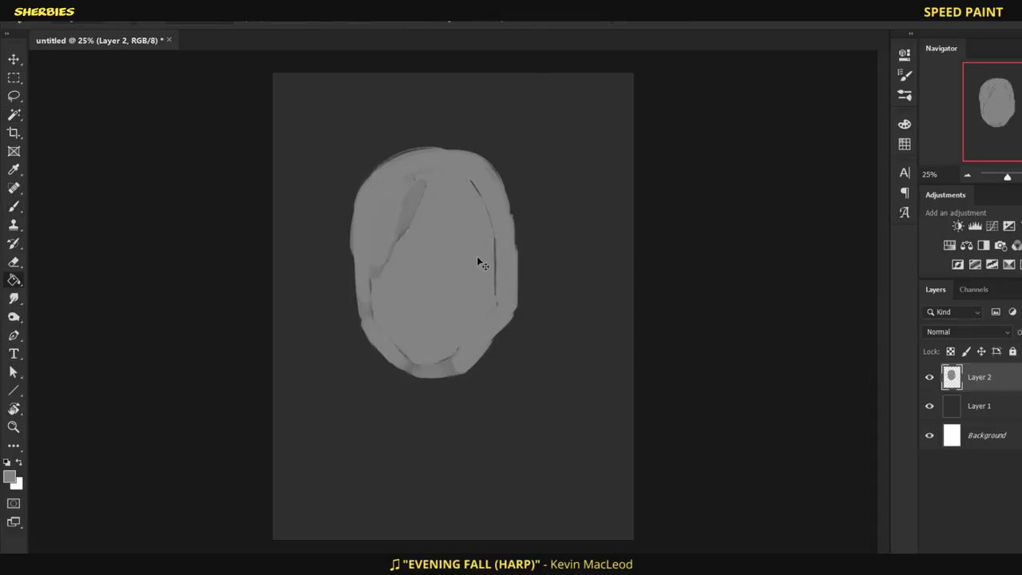
key(b)
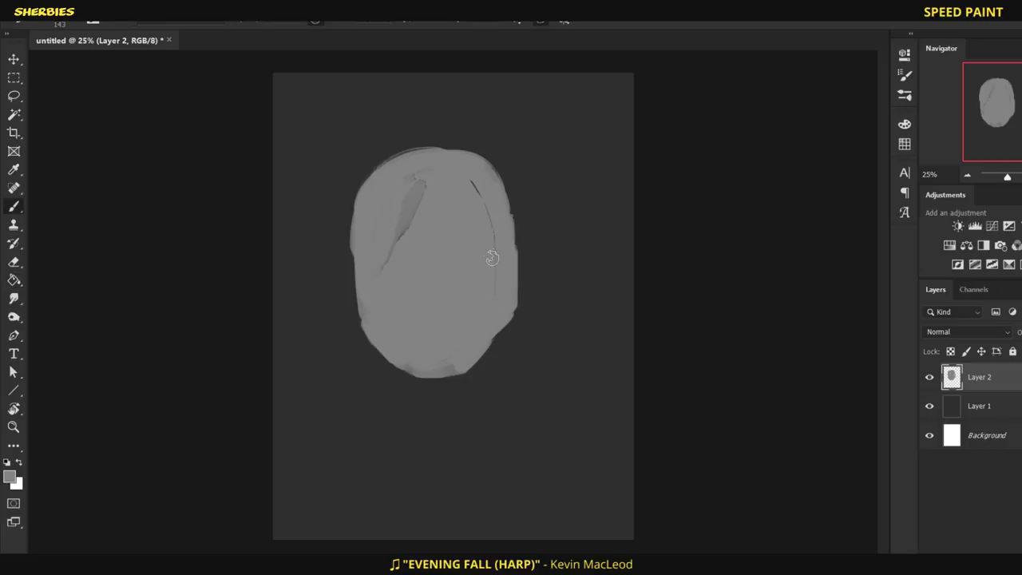
drag(386, 259, 412, 192)
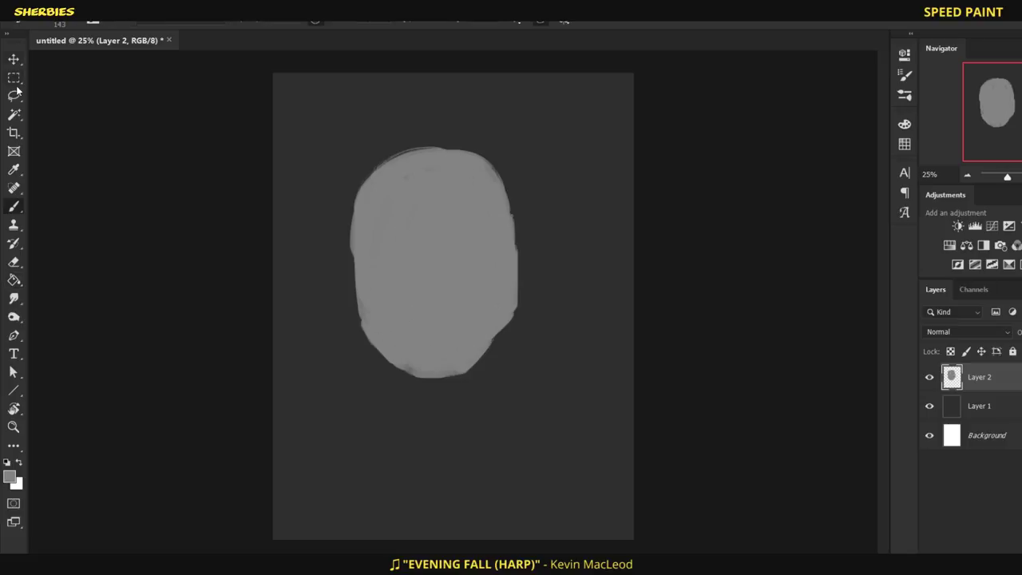
Step: Stretch the grey head wider with Free Transform and smooth its upper-right edge
key(v)
mouse_move(455, 239)
mouse_down()
mouse_move(462, 234)
mouse_move(461, 246)
mouse_up()
key(ctrl+t)
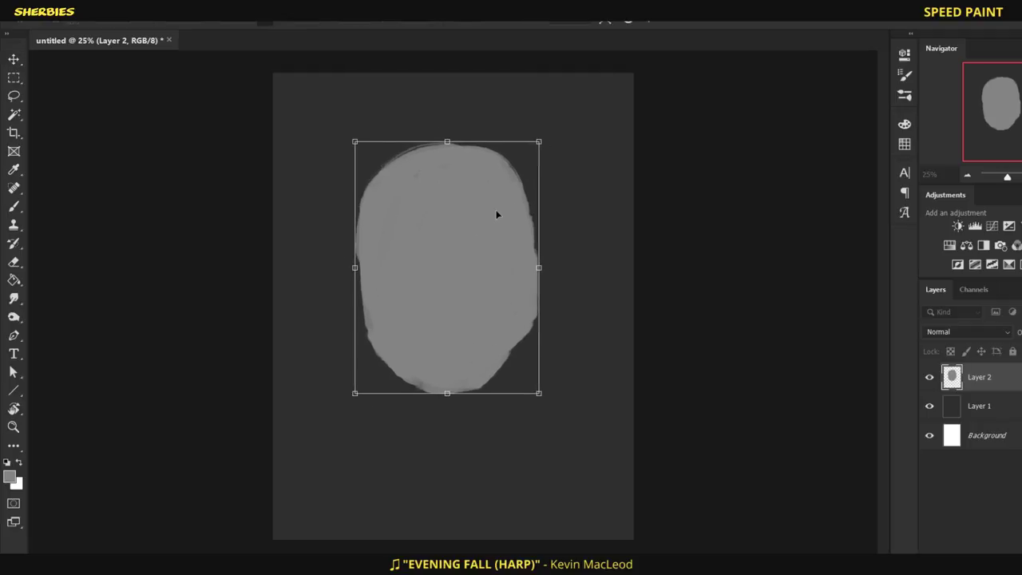
key(Return)
key(b)
mouse_move(484, 157)
mouse_down()
mouse_move(517, 195)
mouse_move(529, 241)
mouse_up()
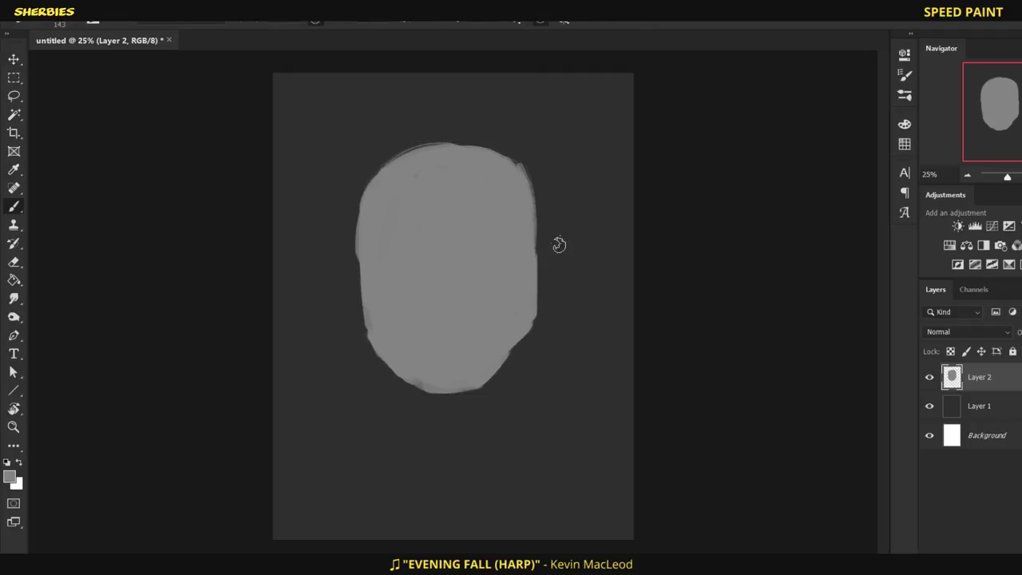
Step: Outline the head's right side, top and left edge in near-black
alt+click(311, 397)
drag(551, 289, 480, 404)
drag(514, 351, 449, 425)
mouse_move(549, 315)
mouse_down()
mouse_move(531, 162)
mouse_move(538, 208)
mouse_up()
drag(511, 134, 372, 152)
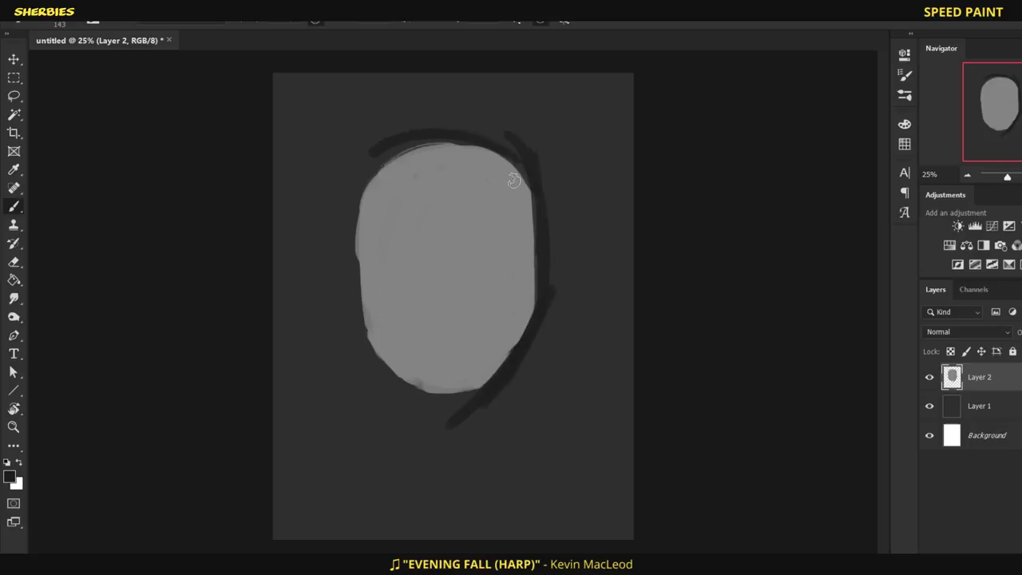
mouse_move(466, 150)
mouse_down()
mouse_move(490, 139)
mouse_move(381, 154)
mouse_move(535, 184)
mouse_up()
mouse_move(364, 169)
mouse_down()
mouse_move(362, 336)
mouse_move(402, 366)
mouse_up()
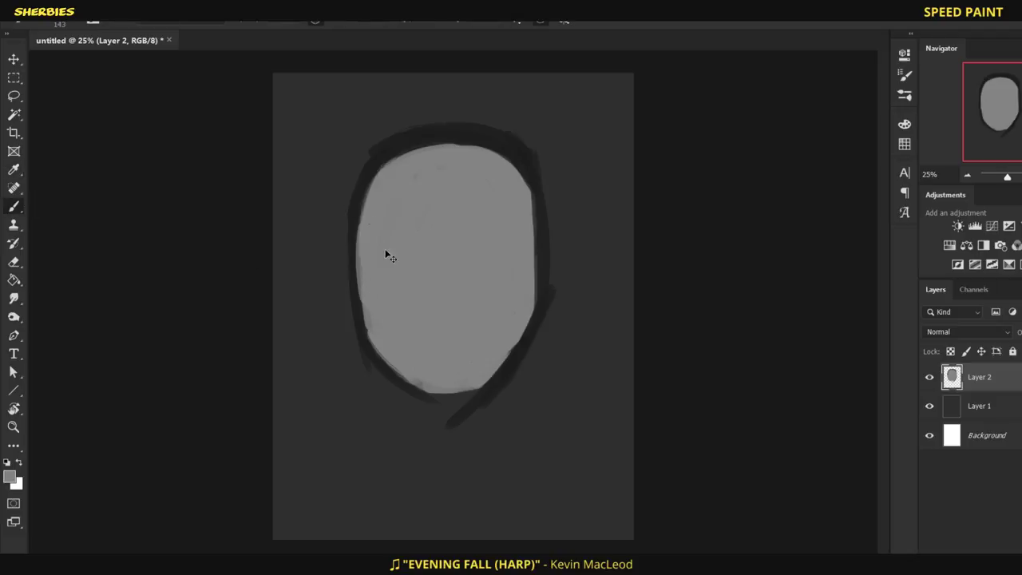
Step: Paint dark hair over the upper left and down the head's right side
alt+click(401, 211)
alt+click(354, 287)
mouse_move(357, 125)
mouse_down()
mouse_move(394, 107)
mouse_move(338, 132)
mouse_move(336, 182)
mouse_move(376, 155)
mouse_move(388, 82)
mouse_move(536, 160)
mouse_move(576, 112)
mouse_move(370, 130)
mouse_move(548, 337)
mouse_move(346, 171)
mouse_move(342, 153)
mouse_move(554, 141)
mouse_move(550, 119)
mouse_move(578, 171)
mouse_move(412, 84)
mouse_move(245, 109)
mouse_up()
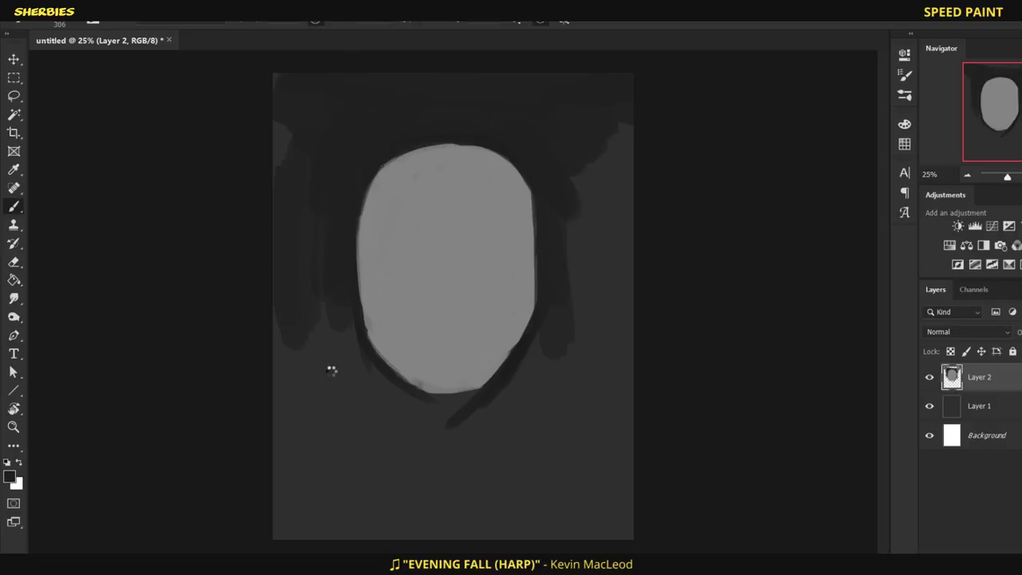
mouse_move(589, 187)
mouse_down()
mouse_move(594, 333)
mouse_move(580, 335)
mouse_up()
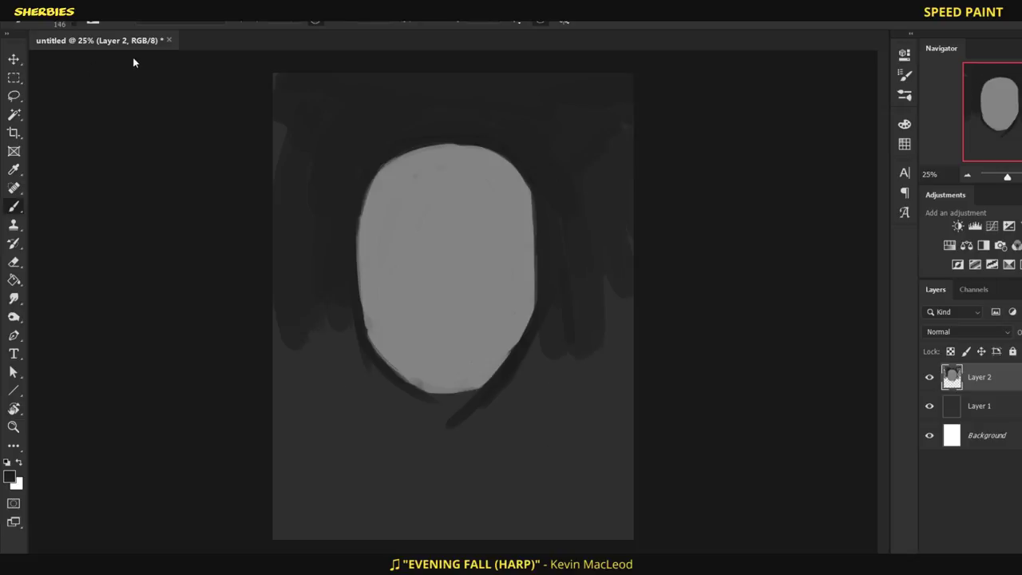
Step: Paint a dark line down the face's centre after undoing a trial eye stroke
alt+click(319, 372)
mouse_move(392, 247)
mouse_down()
mouse_move(489, 237)
mouse_move(472, 233)
mouse_move(510, 233)
mouse_up()
key(ctrl+z)
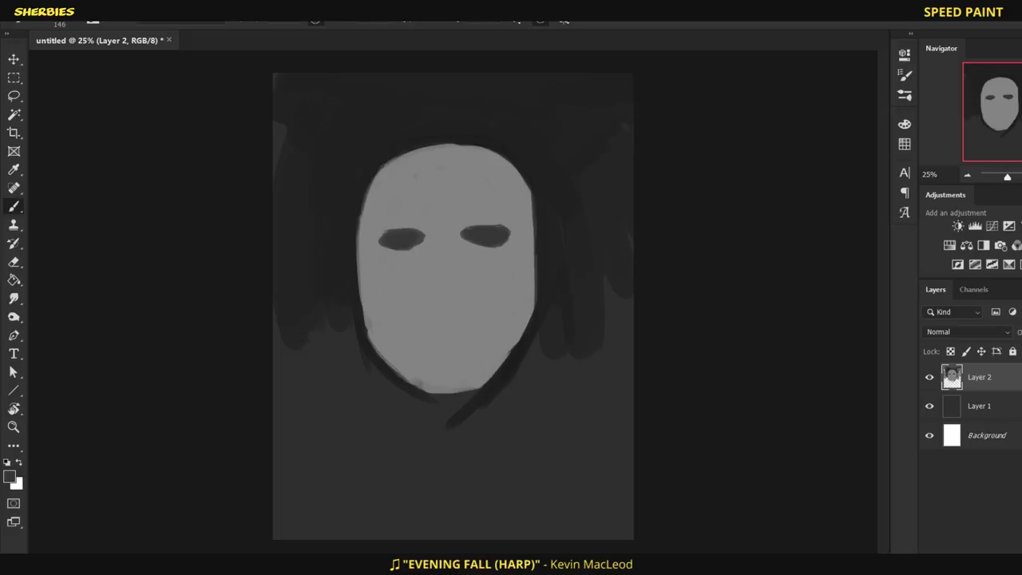
drag(425, 143, 441, 389)
Step: Shade along the centre line with sampled greys, darkening its left side
alt+click(440, 157)
mouse_move(440, 157)
mouse_down()
mouse_move(440, 291)
mouse_move(429, 244)
mouse_up()
alt+click(426, 171)
drag(435, 174, 424, 175)
drag(425, 243, 417, 294)
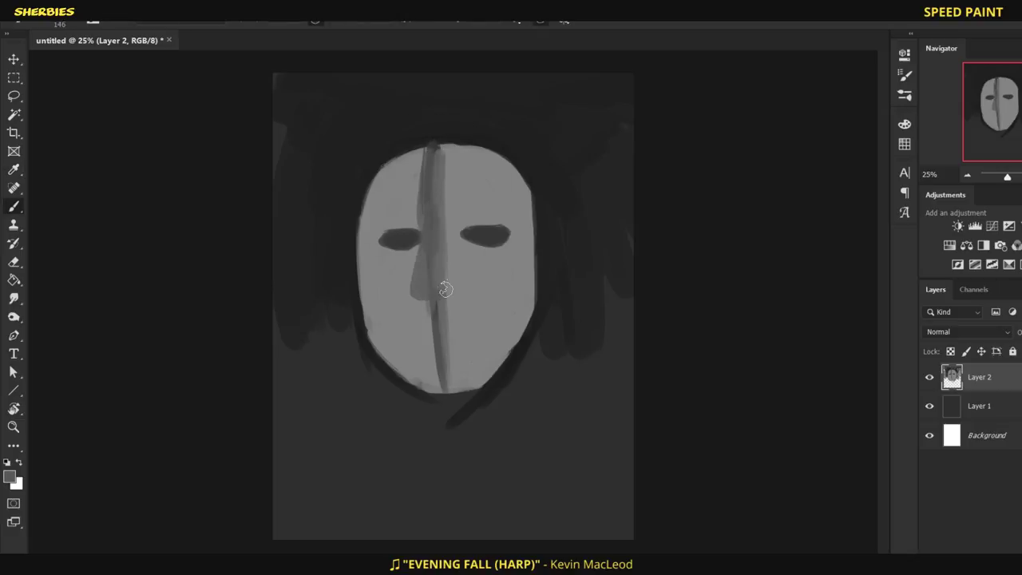
Step: Paint a dark left brow and nose side, reshape the right eye, and shade the left half to the chin
alt+click(434, 149)
key(ctrl+z)
drag(431, 210, 361, 233)
mouse_move(428, 209)
mouse_down()
mouse_move(418, 272)
mouse_move(380, 208)
mouse_up()
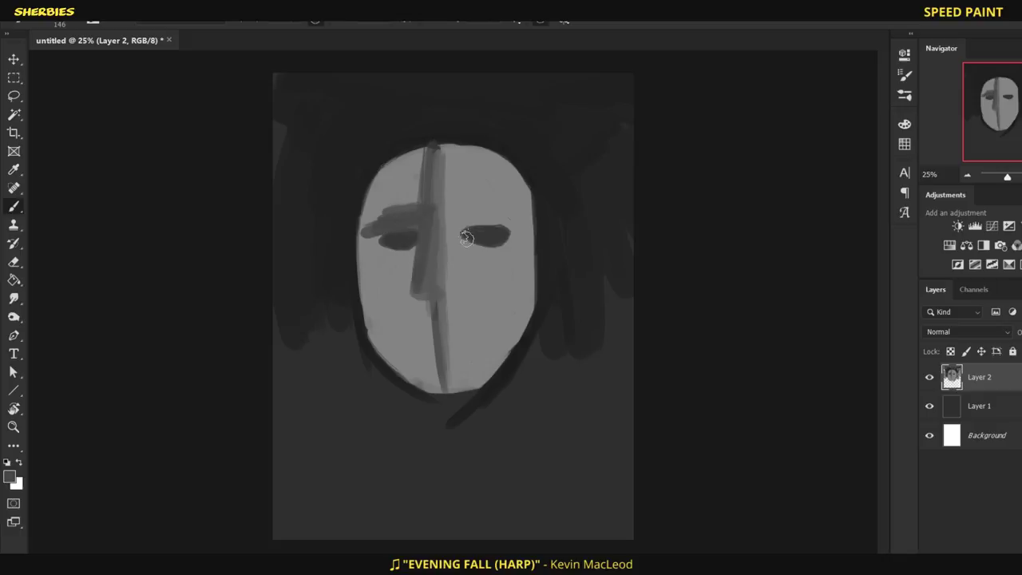
drag(466, 234, 504, 236)
mouse_move(423, 169)
mouse_down()
mouse_move(388, 213)
mouse_move(422, 155)
mouse_move(416, 148)
mouse_move(421, 166)
mouse_up()
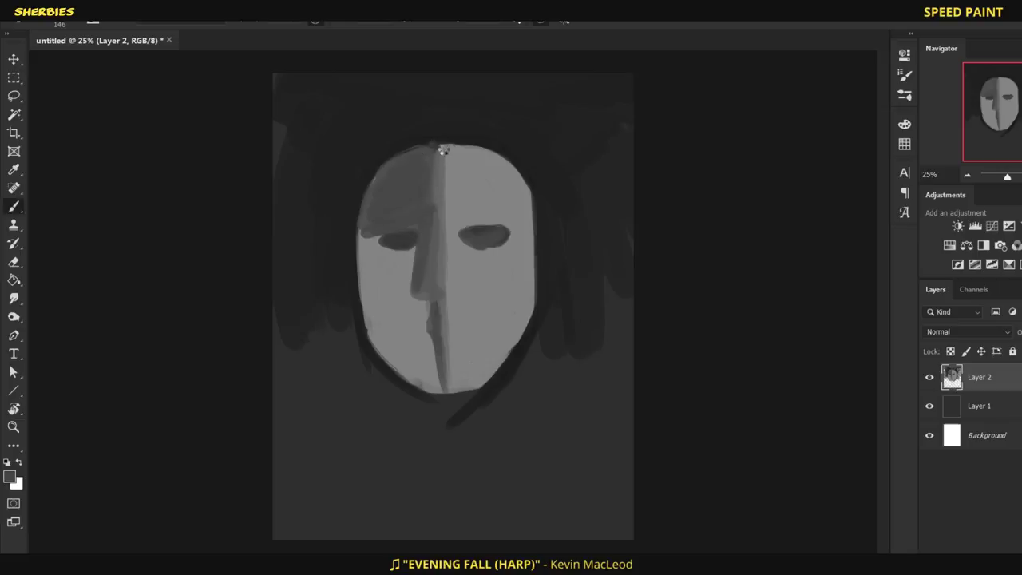
mouse_move(389, 262)
mouse_down()
mouse_move(376, 240)
mouse_move(365, 277)
mouse_move(374, 331)
mouse_move(370, 304)
mouse_move(422, 384)
mouse_move(424, 329)
mouse_move(428, 347)
mouse_move(416, 283)
mouse_move(409, 298)
mouse_move(409, 272)
mouse_move(395, 303)
mouse_move(384, 269)
mouse_move(377, 308)
mouse_move(367, 283)
mouse_move(427, 380)
mouse_move(425, 317)
mouse_move(399, 335)
mouse_move(424, 305)
mouse_move(373, 233)
mouse_move(423, 239)
mouse_move(443, 205)
mouse_move(397, 307)
mouse_move(404, 352)
mouse_up()
Step: Refine the eye area with a dark spot under the right eye and a light patch under the left
drag(463, 260, 471, 269)
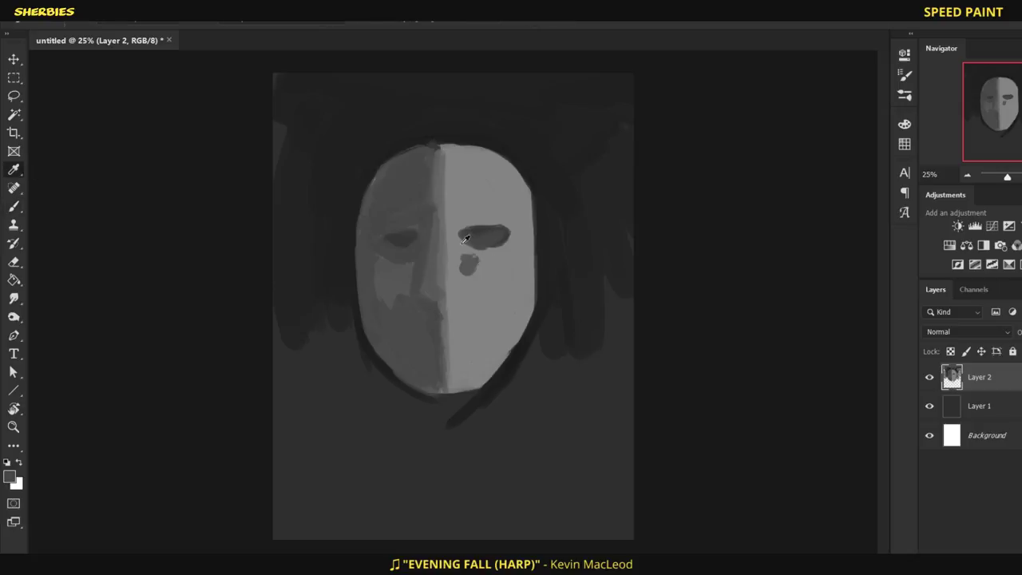
alt+click(447, 250)
drag(384, 260, 400, 268)
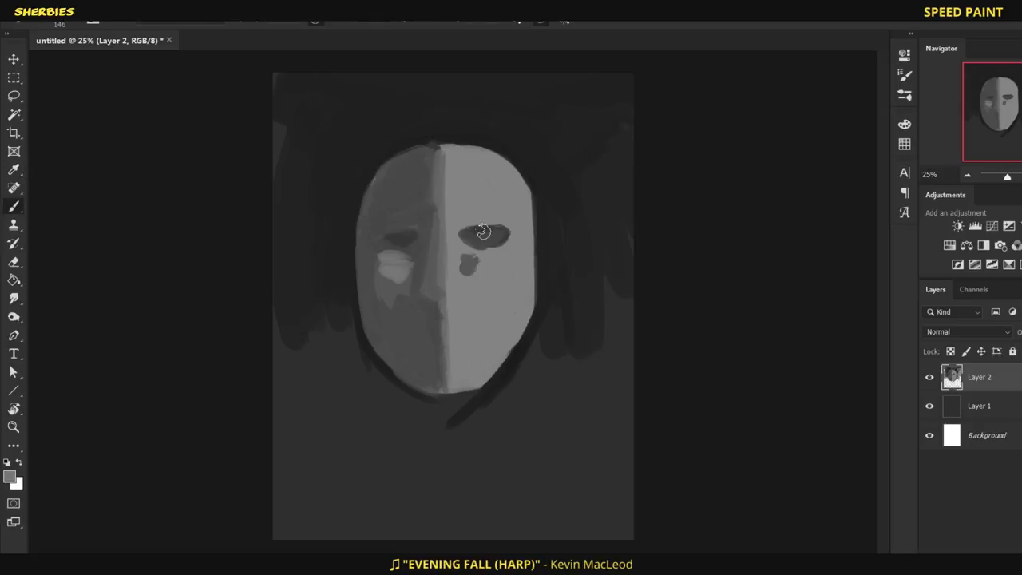
alt+click(410, 231)
drag(435, 232, 398, 238)
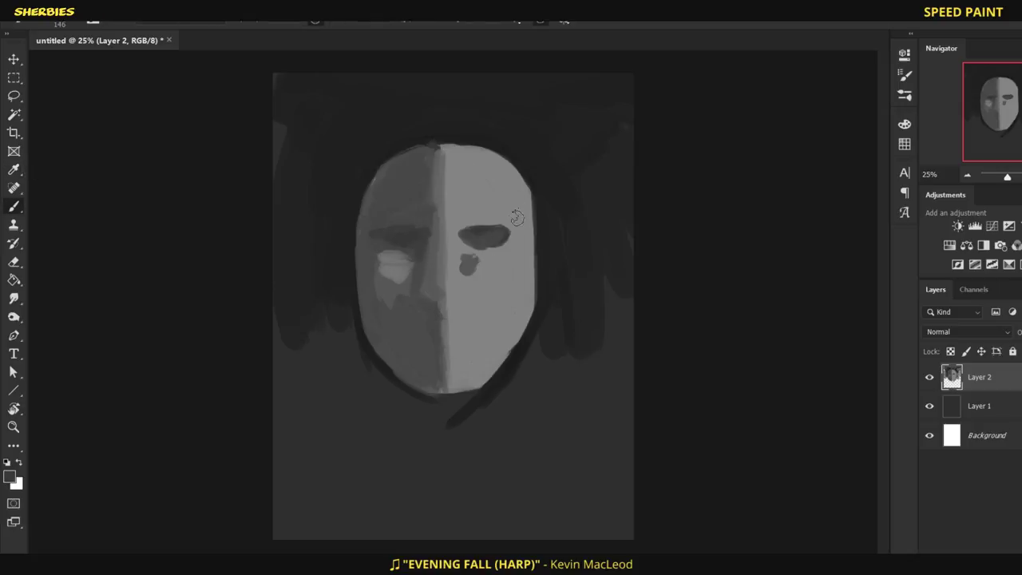
alt+click(458, 203)
Step: Paint a lighter chin band and extend a light grey neck below it
key(alt)
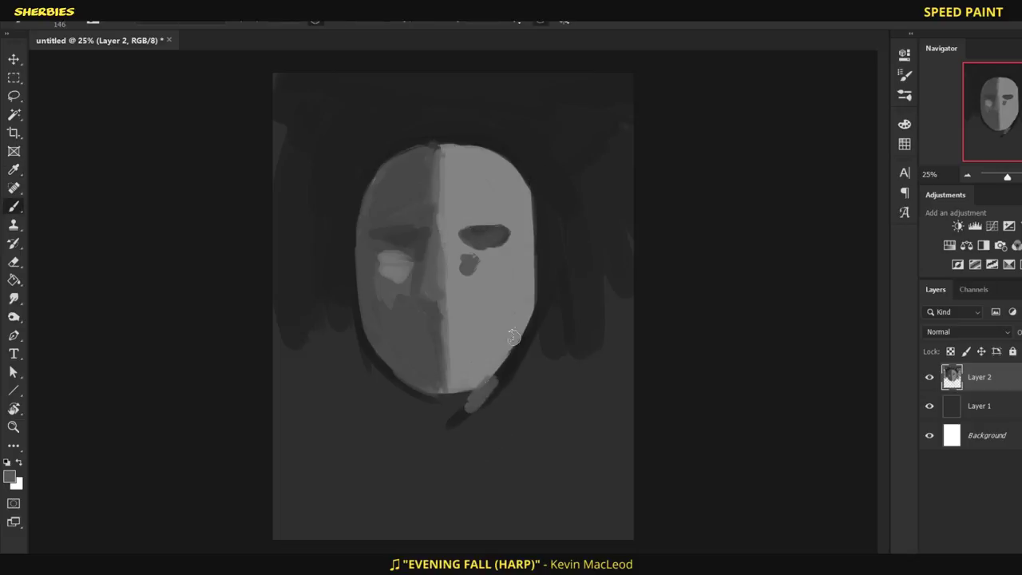
mouse_move(495, 358)
mouse_down()
mouse_move(469, 402)
mouse_move(499, 369)
mouse_move(433, 402)
mouse_move(447, 402)
mouse_move(487, 381)
mouse_move(403, 396)
mouse_move(429, 461)
mouse_move(453, 459)
mouse_move(500, 380)
mouse_move(475, 433)
mouse_move(447, 454)
mouse_move(466, 405)
mouse_up()
drag(458, 454, 417, 373)
mouse_move(476, 413)
mouse_down()
mouse_move(448, 454)
mouse_move(495, 395)
mouse_up()
alt+click(488, 424)
drag(479, 451, 472, 433)
Step: Outline the neck's left and right edges in dark grey
alt+click(426, 425)
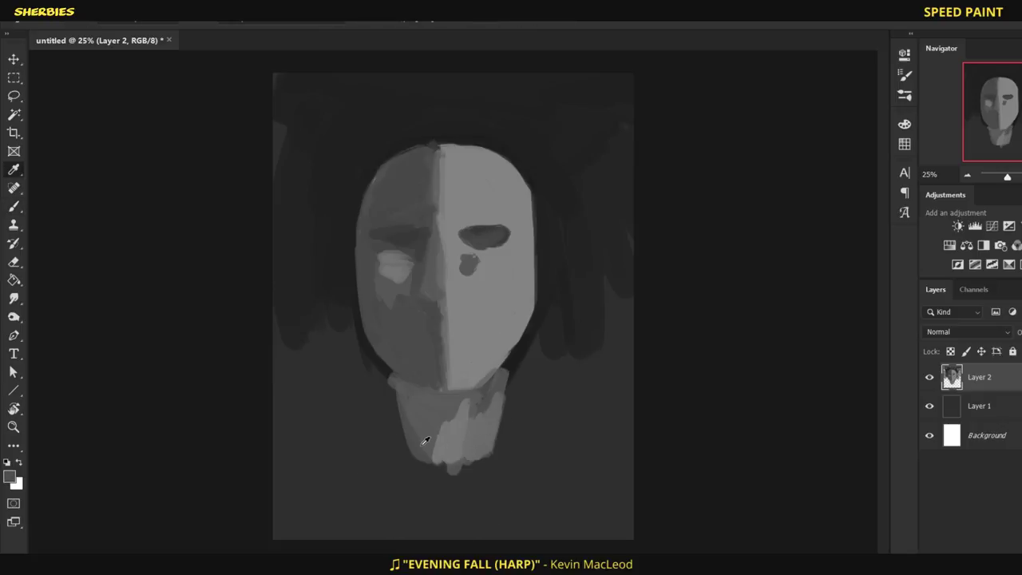
alt+click(383, 369)
drag(393, 371, 409, 483)
drag(504, 367, 500, 470)
alt+click(526, 304)
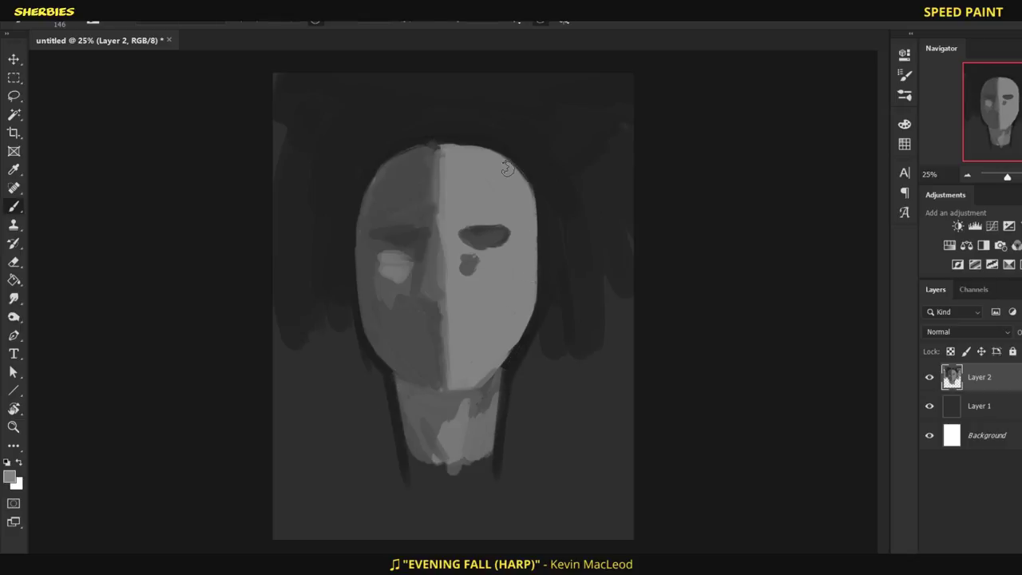
Step: Paint light grey shoulder lines and fill both shoulders toward the canvas edges
alt+click(421, 456)
drag(414, 451, 305, 527)
drag(494, 452, 638, 515)
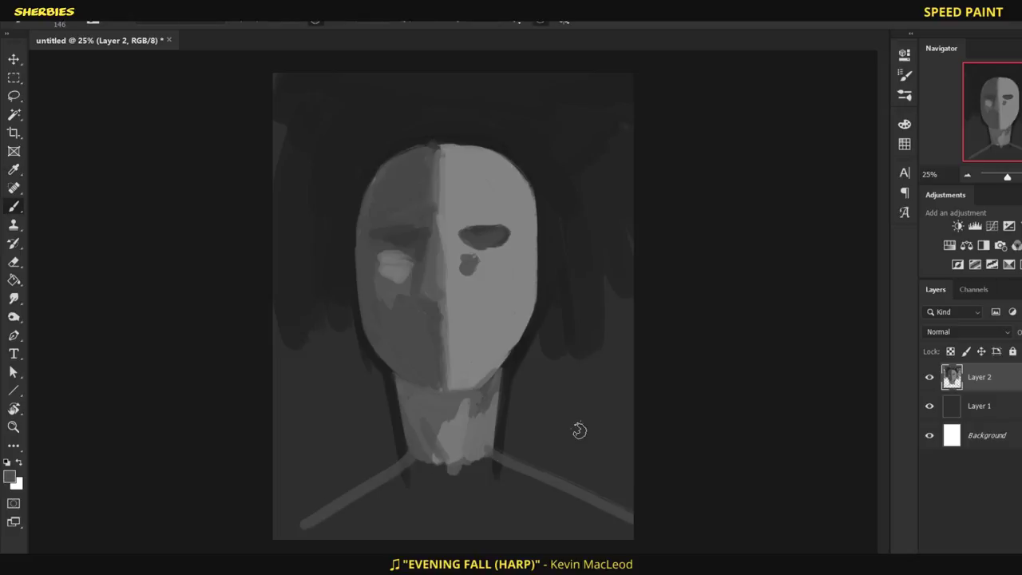
drag(419, 462, 320, 527)
mouse_move(394, 521)
mouse_down()
mouse_move(427, 471)
mouse_move(375, 503)
mouse_move(402, 495)
mouse_up()
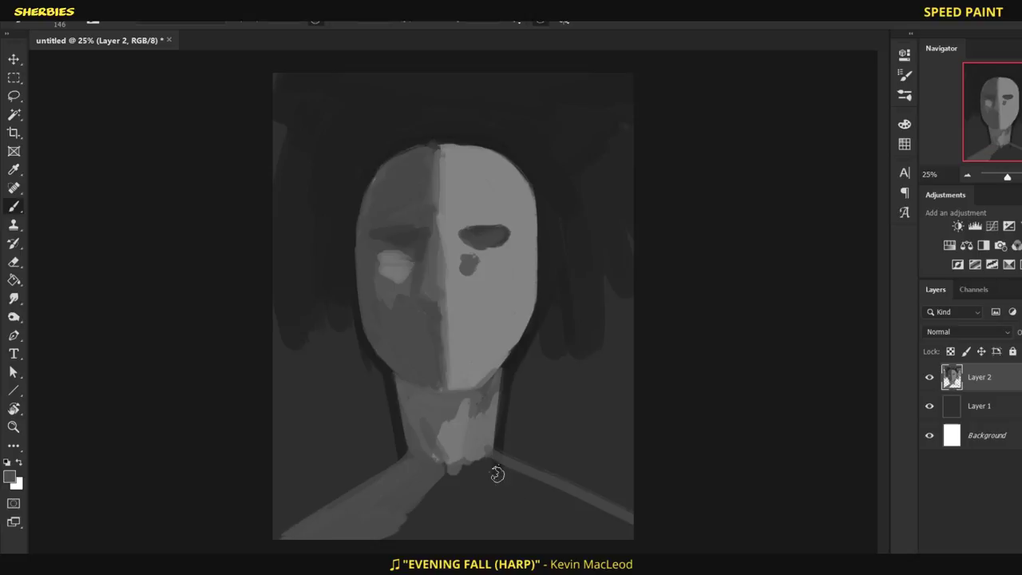
drag(523, 484, 627, 530)
Step: Outline both shoulders in dark and darken the background beside the neck
alt+click(354, 299)
drag(397, 451, 276, 536)
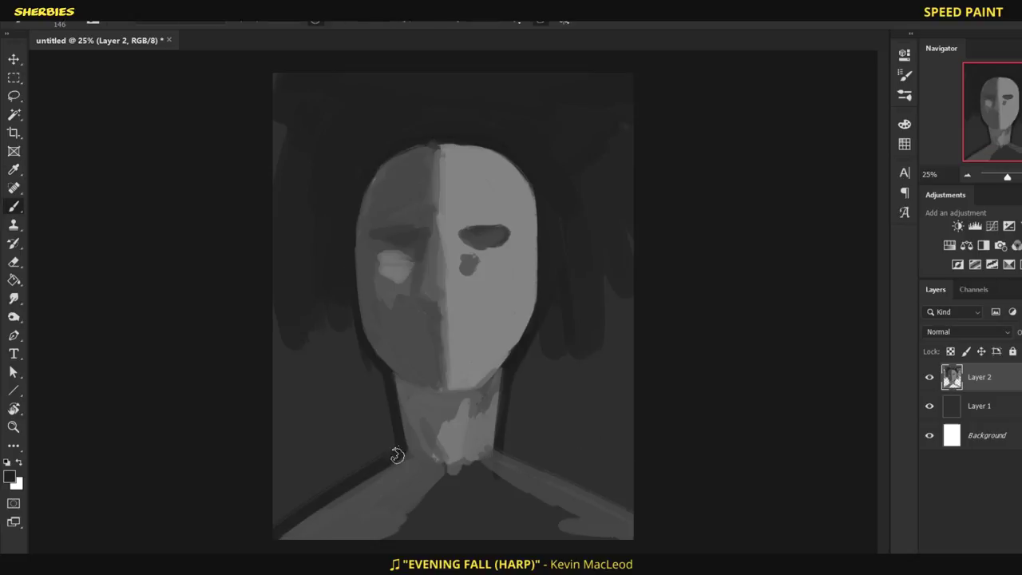
drag(378, 467, 277, 538)
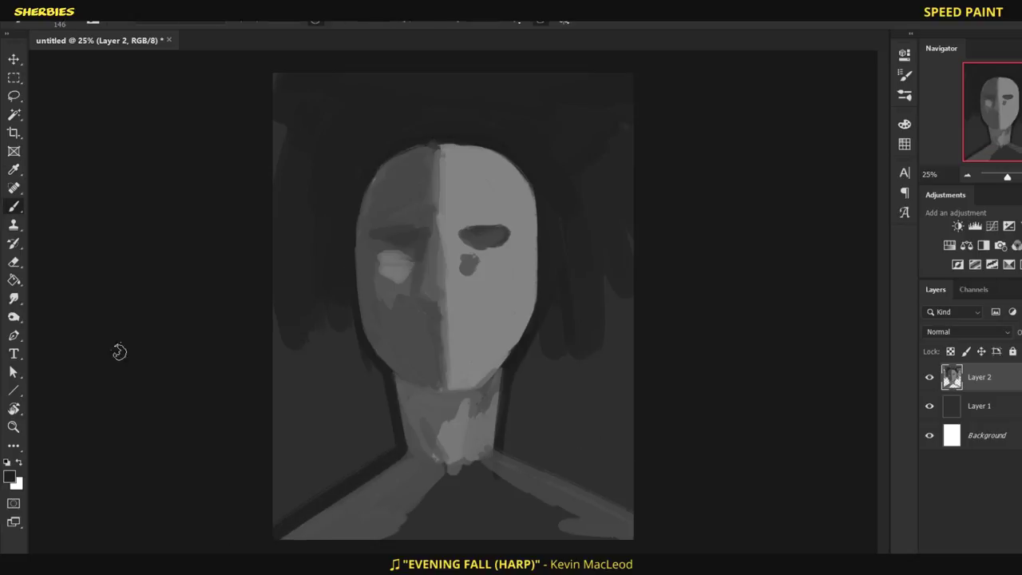
mouse_move(510, 443)
mouse_down()
mouse_move(605, 497)
mouse_move(499, 450)
mouse_move(524, 447)
mouse_move(639, 501)
mouse_up()
mouse_move(375, 443)
mouse_down()
mouse_move(351, 471)
mouse_move(320, 479)
mouse_move(380, 359)
mouse_move(347, 410)
mouse_move(383, 481)
mouse_move(327, 338)
mouse_move(260, 486)
mouse_move(264, 513)
mouse_move(280, 412)
mouse_move(305, 514)
mouse_up()
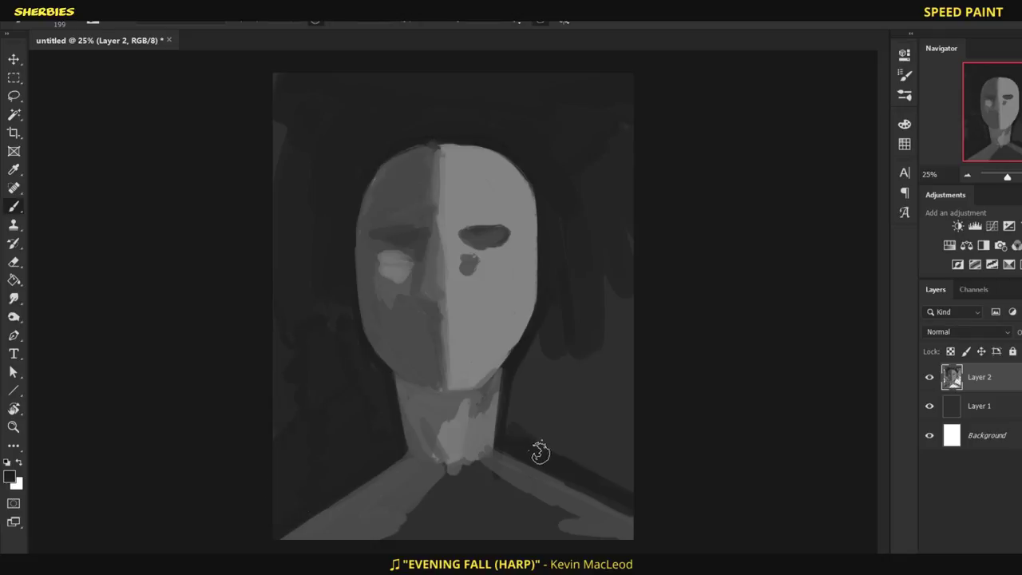
mouse_move(520, 448)
mouse_down()
mouse_move(636, 422)
mouse_move(547, 422)
mouse_up()
Step: Brighten the chest below the neck and add light strokes on the chest and neck
alt+click(404, 400)
alt+click(460, 483)
mouse_move(460, 483)
mouse_down()
mouse_move(447, 513)
mouse_move(622, 517)
mouse_move(436, 520)
mouse_up()
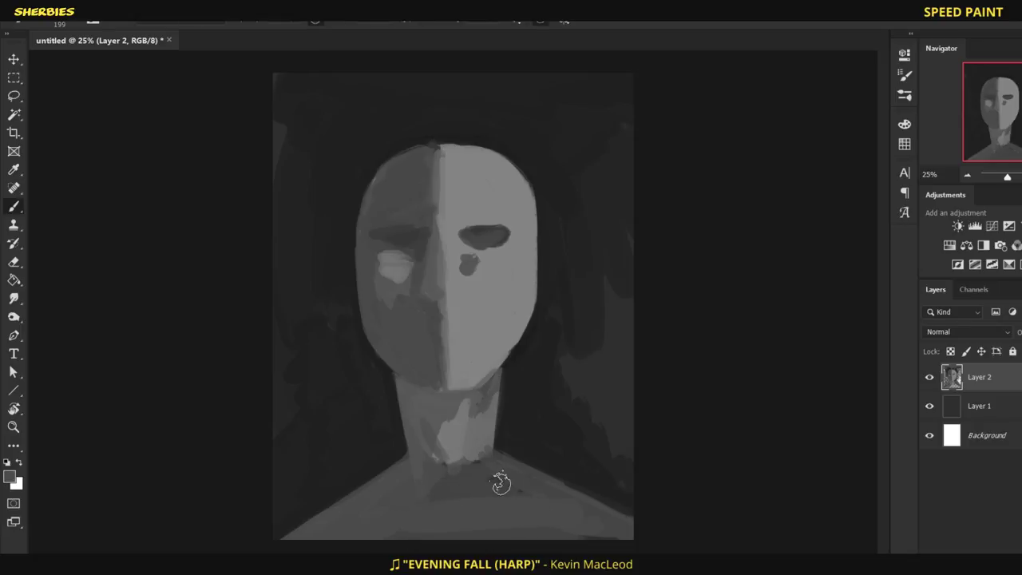
alt+click(465, 424)
mouse_move(472, 529)
mouse_down()
mouse_move(613, 506)
mouse_move(474, 488)
mouse_move(486, 466)
mouse_move(479, 511)
mouse_up()
alt+click(458, 440)
drag(459, 440, 457, 479)
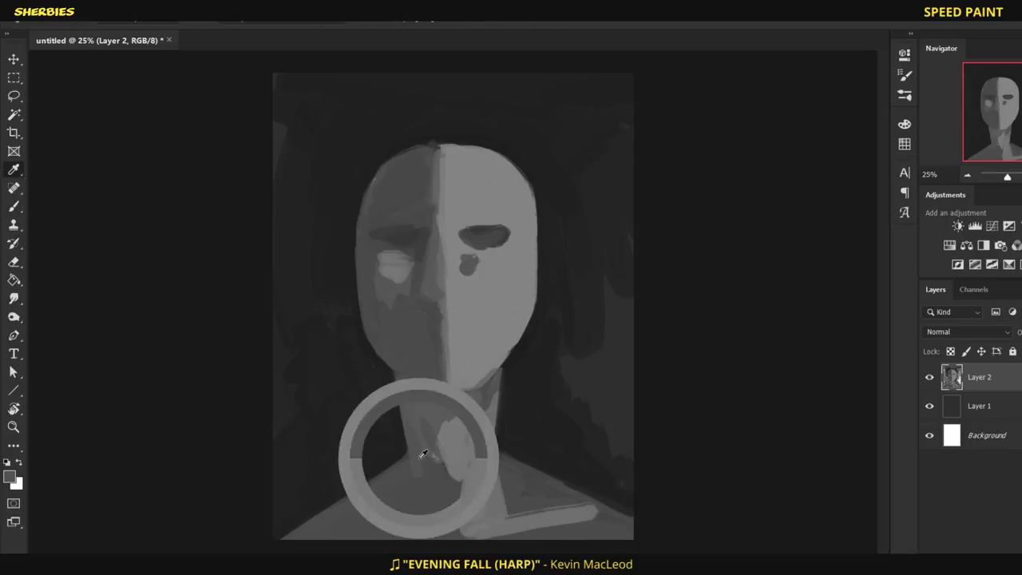
Step: Darken the chest stroke's edges and the neck highlight's left side, adding a light bottom stroke
alt+click(539, 444)
mouse_move(581, 517)
mouse_down()
mouse_move(497, 484)
mouse_move(503, 514)
mouse_up()
alt+click(447, 449)
drag(447, 450, 420, 439)
alt+click(436, 332)
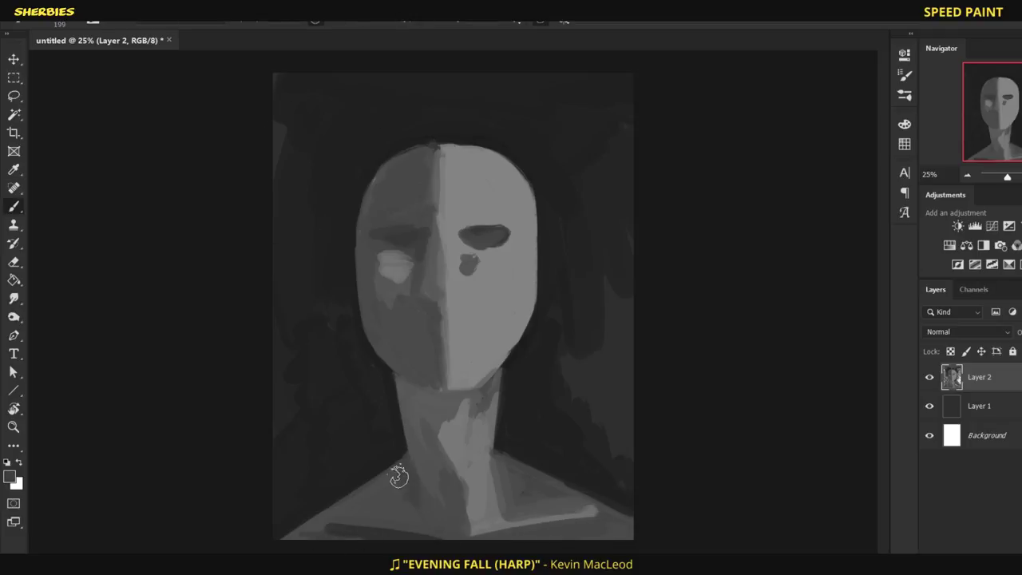
drag(337, 525, 354, 527)
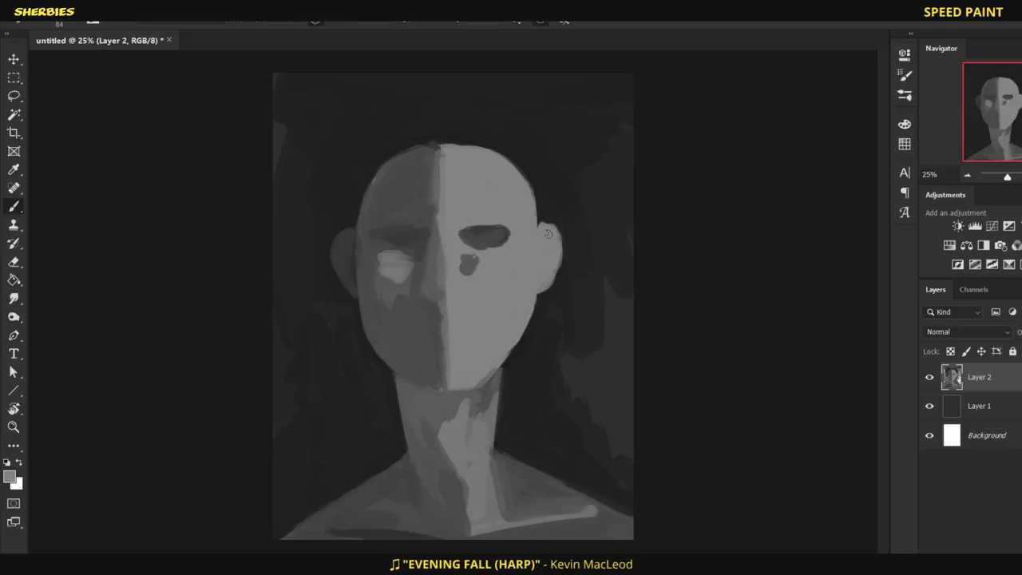
Step: Stretch the painting layer wider to the right with Free Transform
key(ctrl+t)
mouse_move(634, 306)
mouse_down()
mouse_move(653, 308)
mouse_move(642, 307)
mouse_up()
key(Return)
Step: Paint light eye ellipses inside the dark eye rings and thicken the ring's top arc
key(b)
key(ctrl+plus)
drag(477, 233, 487, 229)
mouse_move(519, 152)
mouse_down()
mouse_move(542, 160)
mouse_move(488, 168)
mouse_move(550, 157)
mouse_up()
alt+click(468, 151)
drag(469, 154, 567, 150)
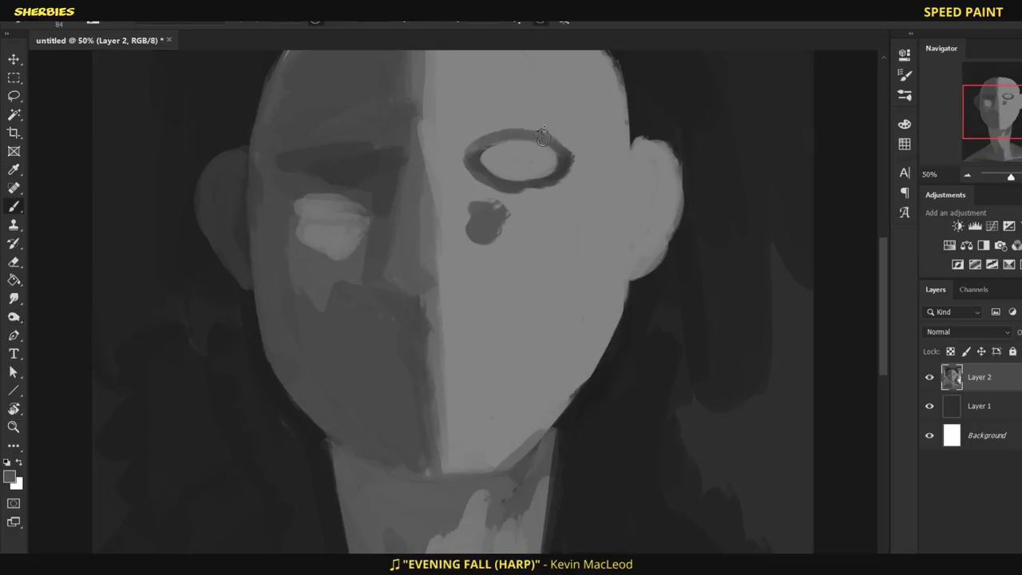
alt+click(424, 164)
mouse_move(319, 162)
mouse_down()
mouse_move(375, 163)
mouse_move(315, 160)
mouse_move(332, 219)
mouse_up()
Step: Paint a dark shadow under the nose and dark strokes on the right ear
alt+click(363, 220)
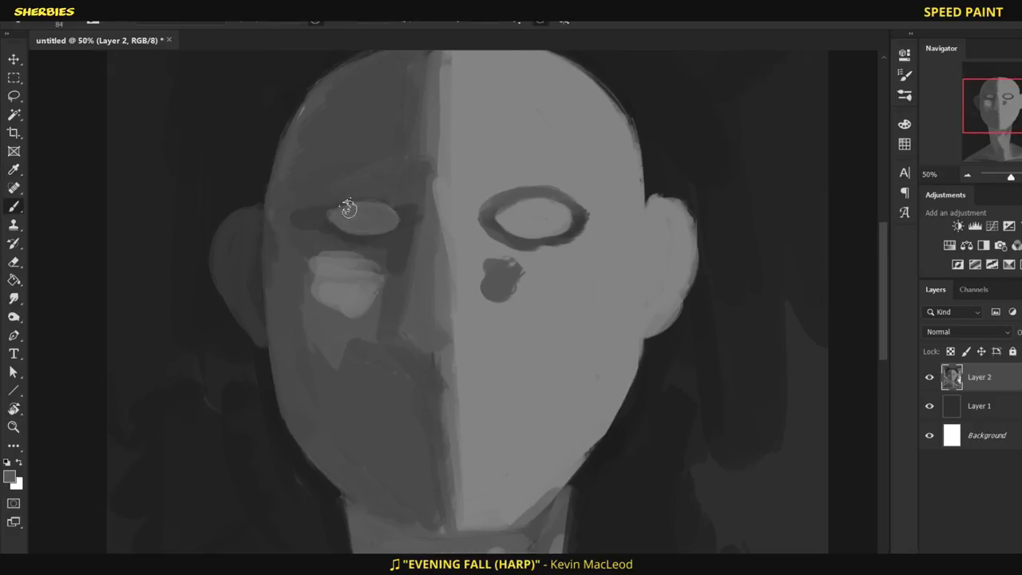
alt+click(404, 269)
drag(407, 344, 463, 347)
drag(650, 243, 656, 264)
Step: Lasso the top of the head, then clear the selection
key(ctrl+minus)
key(ctrl+minus)
key(ctrl+minus)
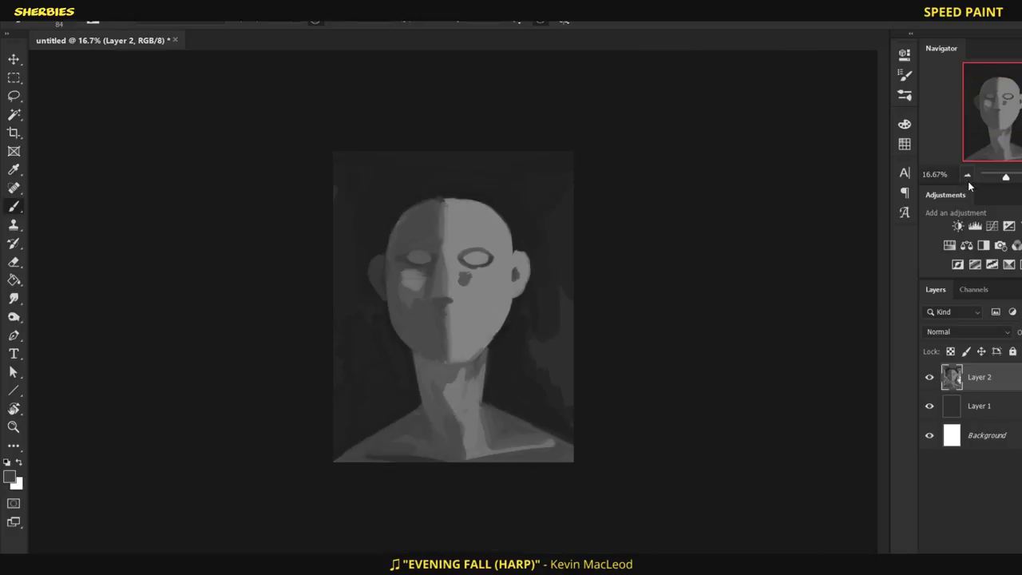
key(l)
drag(509, 254, 312, 206)
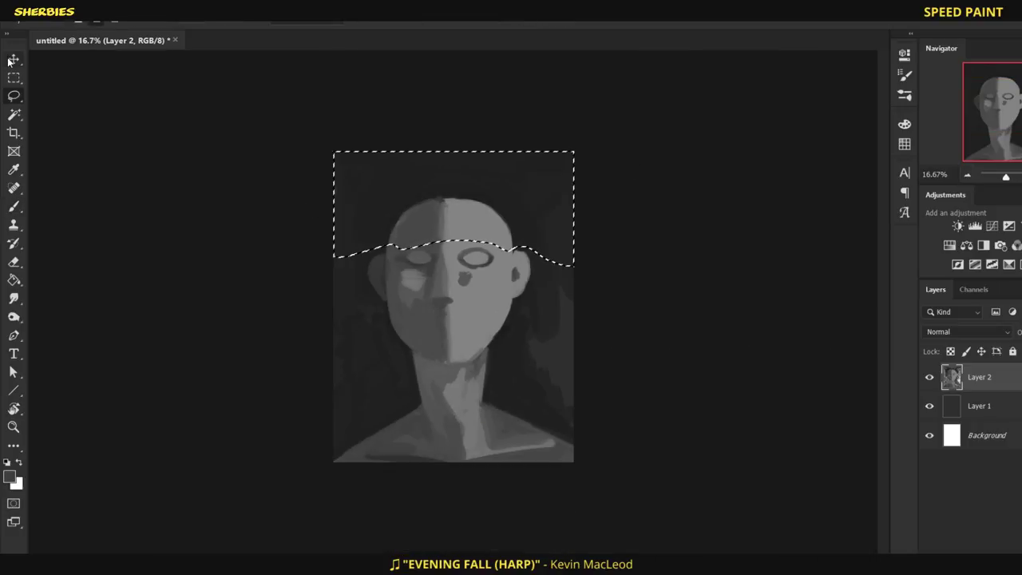
key(ctrl+d)
Step: Paint light grey strokes along the face midline and nose tip
key(ctrl+plus)
key(ctrl+plus)
key(i)
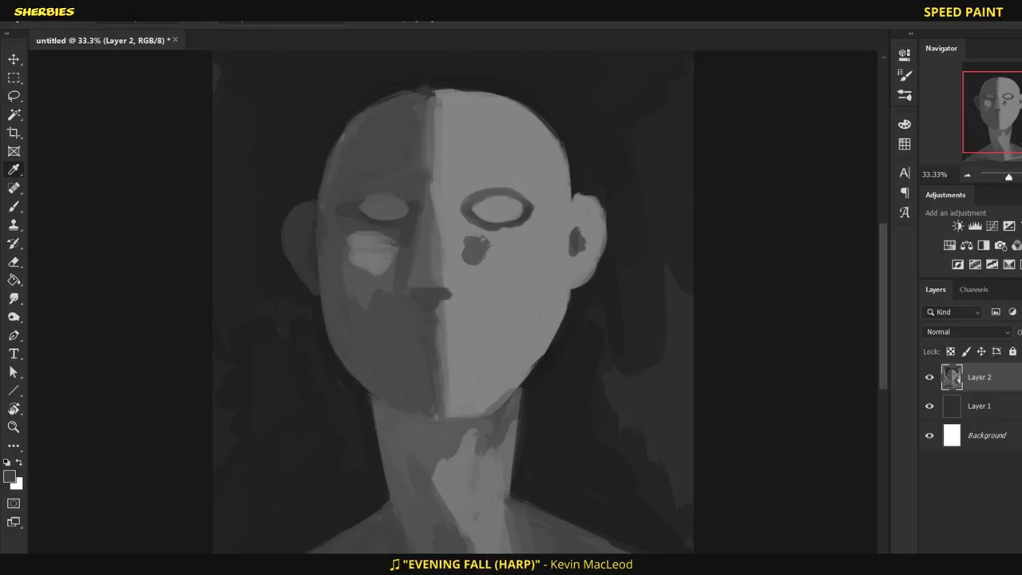
key(ctrl+plus)
click(449, 176)
key(b)
mouse_move(431, 132)
mouse_down()
mouse_move(421, 267)
mouse_move(405, 257)
mouse_move(414, 164)
mouse_up()
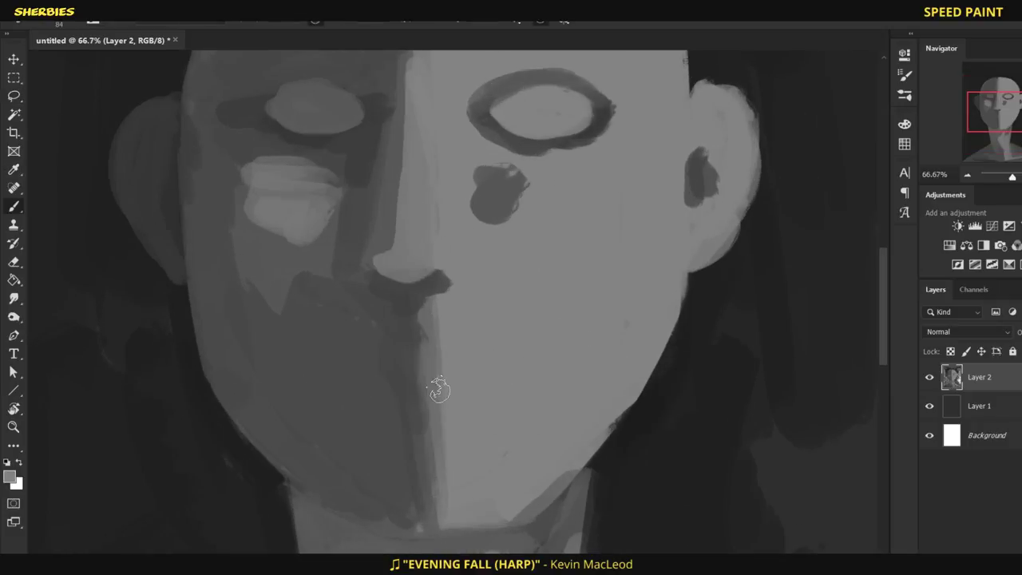
Step: Paint a dark grey mouth stroke across the jaw and trim its right tip with skin grey
key(alt)
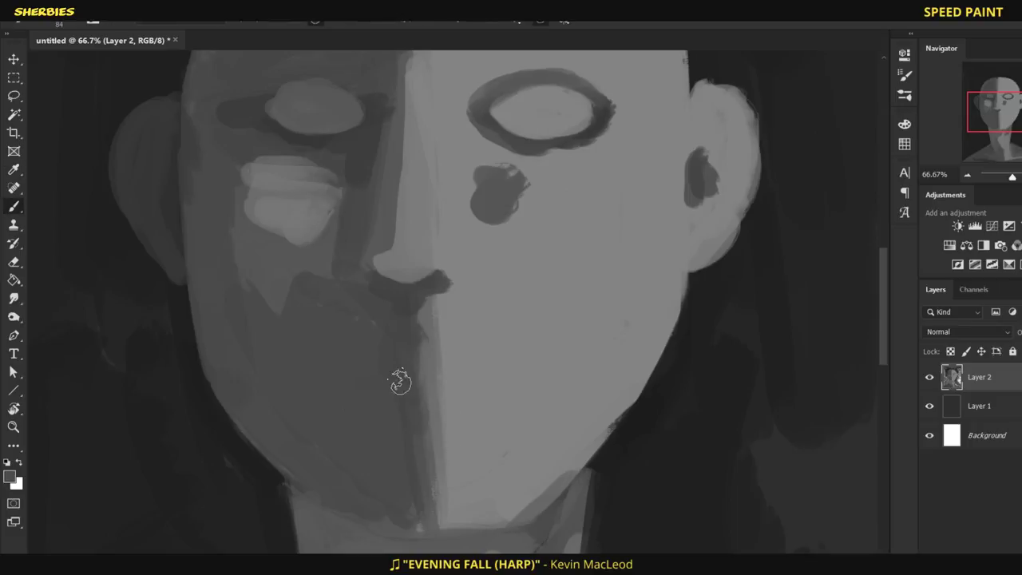
alt+click(407, 374)
mouse_move(406, 376)
mouse_down()
mouse_move(359, 380)
mouse_move(455, 376)
mouse_move(375, 379)
mouse_move(440, 376)
mouse_up()
key(alt)
alt+click(494, 401)
drag(501, 382, 472, 390)
Step: Darken the area beside the eye and along the nose bridge with a darker grey
key(alt)
alt+click(482, 83)
mouse_move(478, 89)
mouse_down()
mouse_move(447, 204)
mouse_move(439, 159)
mouse_up()
mouse_move(447, 235)
mouse_down()
mouse_move(451, 284)
mouse_move(479, 327)
mouse_move(527, 315)
mouse_move(520, 343)
mouse_up()
scroll(492, 244, up, 3)
key(alt)
alt+click(479, 206)
Step: Reshape the left cheek highlight into a triangle and extend the lip's left end
key(alt)
alt+click(348, 311)
mouse_move(343, 313)
mouse_down()
mouse_move(320, 375)
mouse_move(359, 328)
mouse_move(237, 352)
mouse_move(299, 387)
mouse_up()
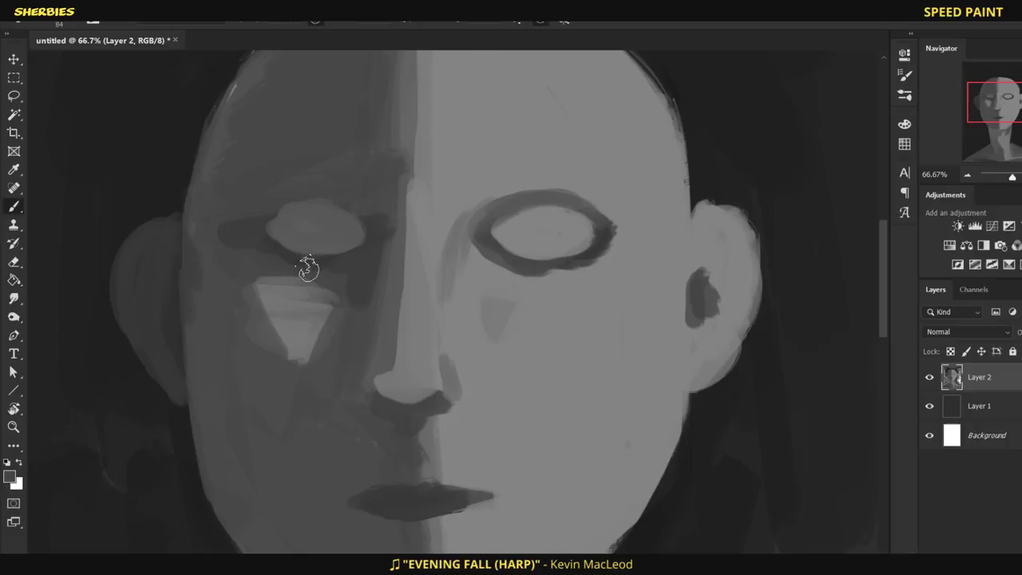
alt+click(361, 256)
alt+click(395, 434)
drag(332, 501, 487, 497)
Step: Paint a soft grey arc above the right eye and white forehead strokes, undoing the last
alt+click(493, 280)
mouse_move(483, 199)
mouse_down()
mouse_move(552, 182)
mouse_move(542, 175)
mouse_move(620, 171)
mouse_up()
alt+click(363, 239)
key(x)
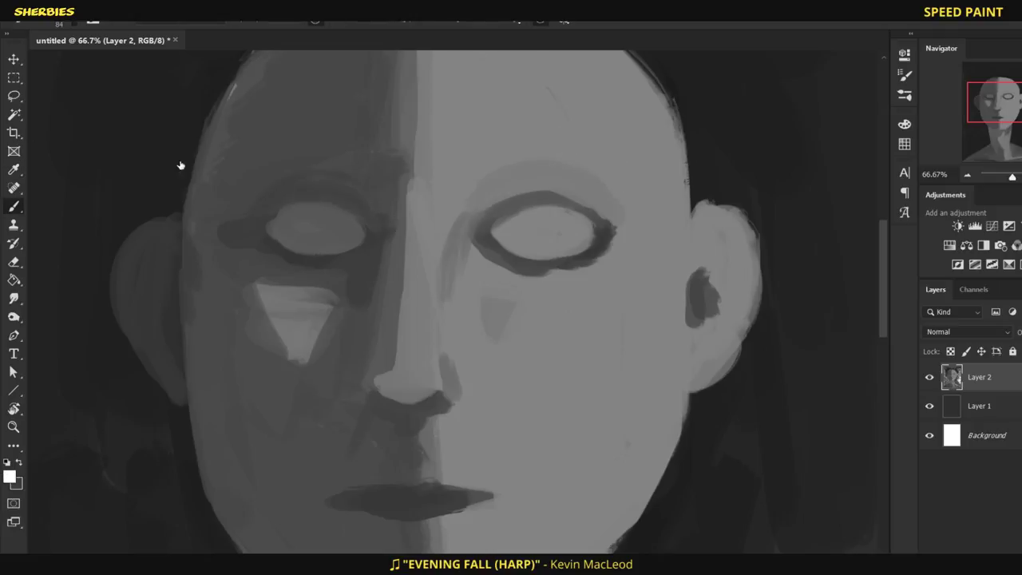
drag(262, 113, 300, 134)
mouse_move(334, 104)
mouse_down()
mouse_move(467, 108)
mouse_move(519, 90)
mouse_move(556, 94)
mouse_up()
drag(348, 177, 606, 120)
key(ctrl+z)
key(ctrl+z)
key(ctrl+z)
key(ctrl+z)
key(ctrl+z)
key(ctrl+z)
key(ctrl+z)
key(ctrl+z)
key(ctrl+z)
key(ctrl+z)
key(ctrl+z)
key(ctrl+z)
key(ctrl+z)
key(ctrl+z)
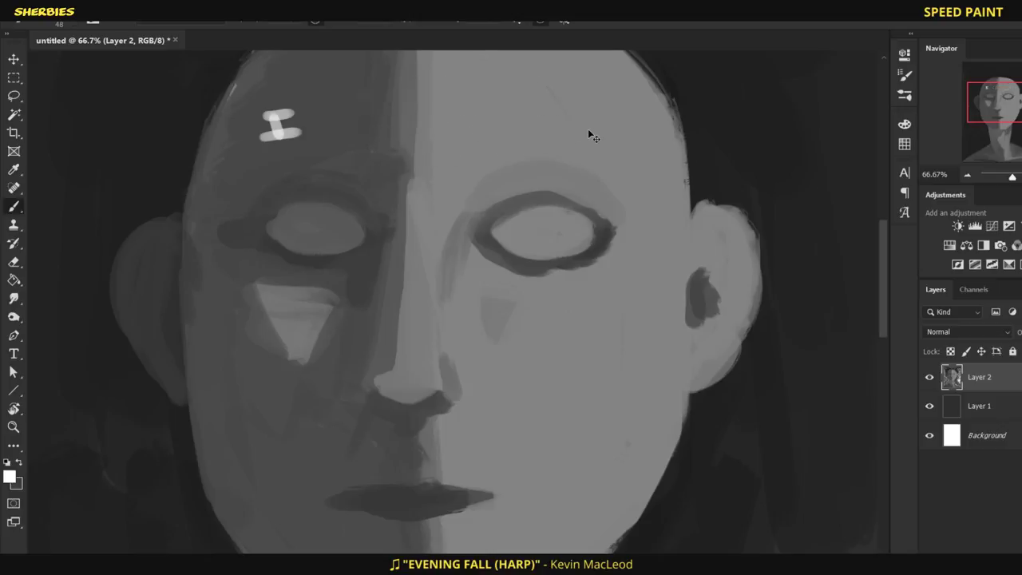
Step: Refine the nose: lighten its shadow, repaint the left side, and lighten the bridge
alt+click(593, 125)
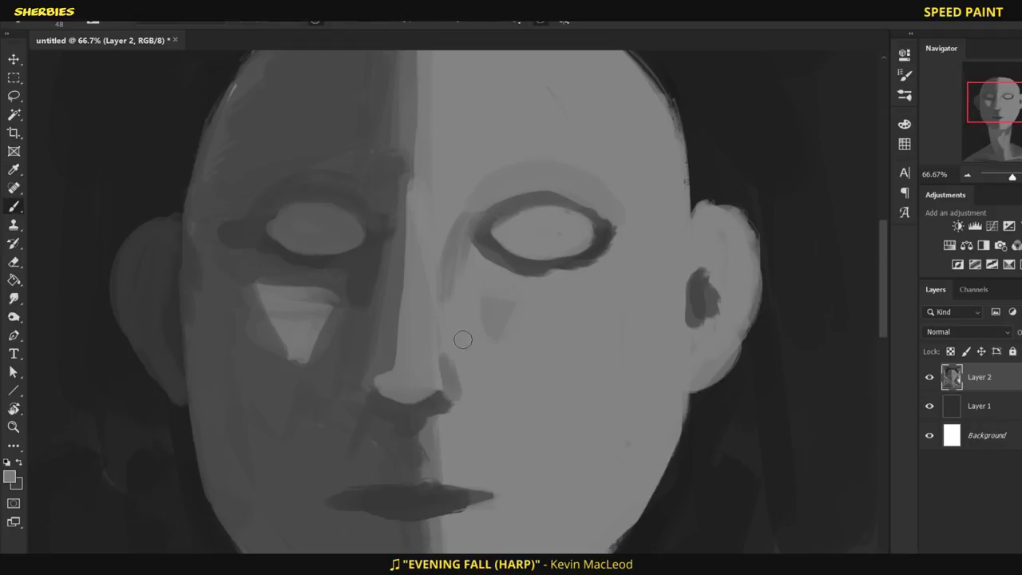
mouse_move(468, 372)
mouse_down()
mouse_move(433, 396)
mouse_move(390, 387)
mouse_move(473, 395)
mouse_up()
alt+click(458, 382)
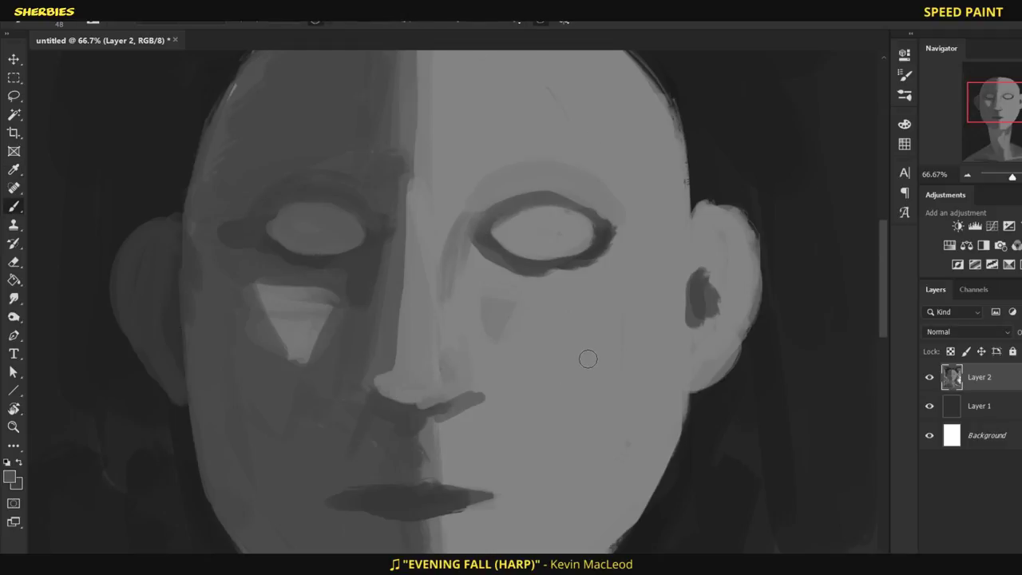
alt+click(392, 353)
mouse_move(392, 354)
mouse_down()
mouse_move(394, 336)
mouse_move(396, 349)
mouse_up()
alt+click(448, 277)
drag(448, 277, 451, 375)
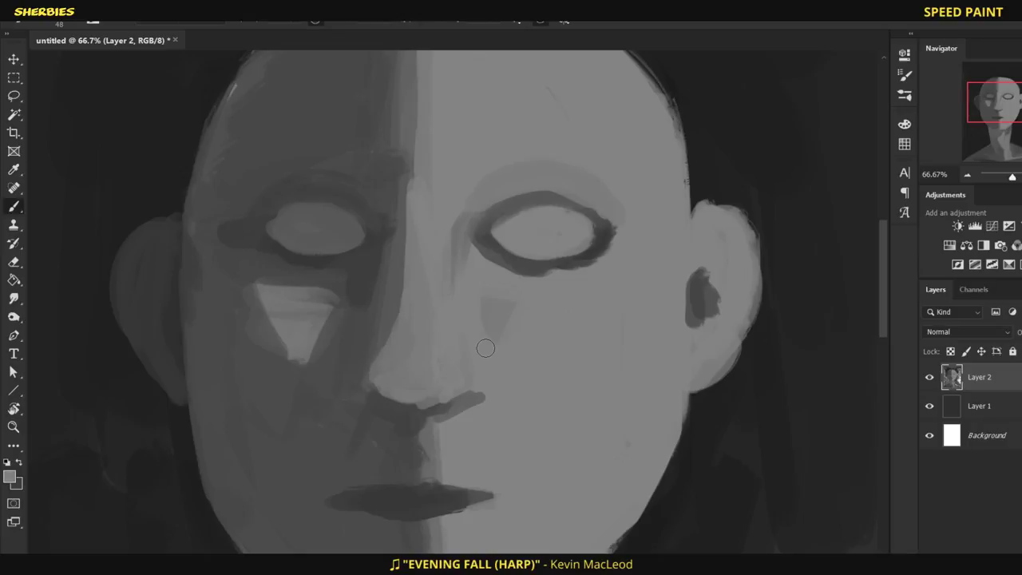
mouse_move(415, 467)
mouse_down()
mouse_move(418, 430)
mouse_move(415, 472)
mouse_up()
Step: Shade the right eye's inner corner and upper rim with sampled darker greys
alt+click(480, 239)
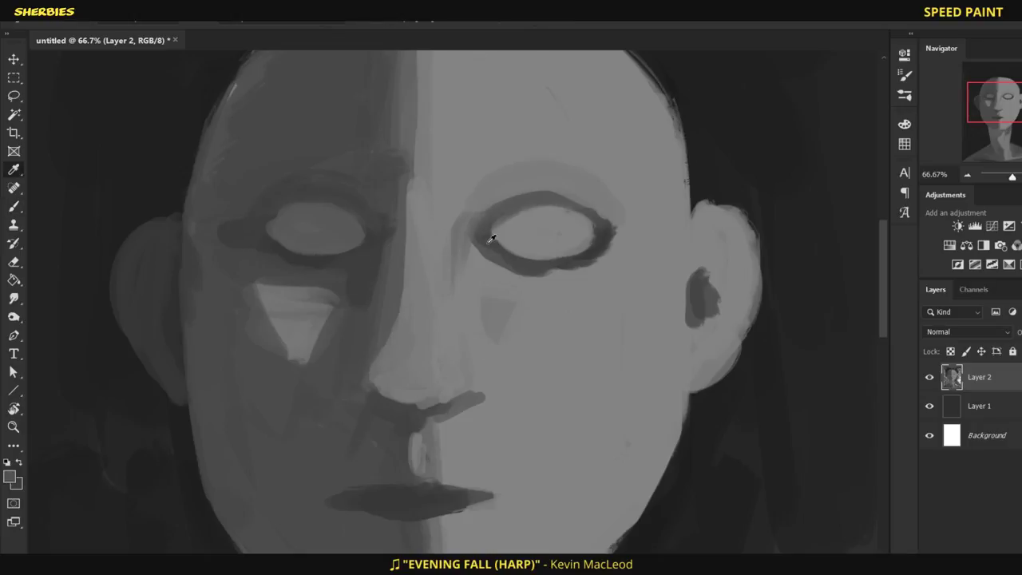
mouse_move(484, 242)
mouse_down()
mouse_move(460, 265)
mouse_move(512, 275)
mouse_move(582, 264)
mouse_move(553, 277)
mouse_move(479, 253)
mouse_move(621, 250)
mouse_up()
alt+click(507, 304)
alt+click(669, 217)
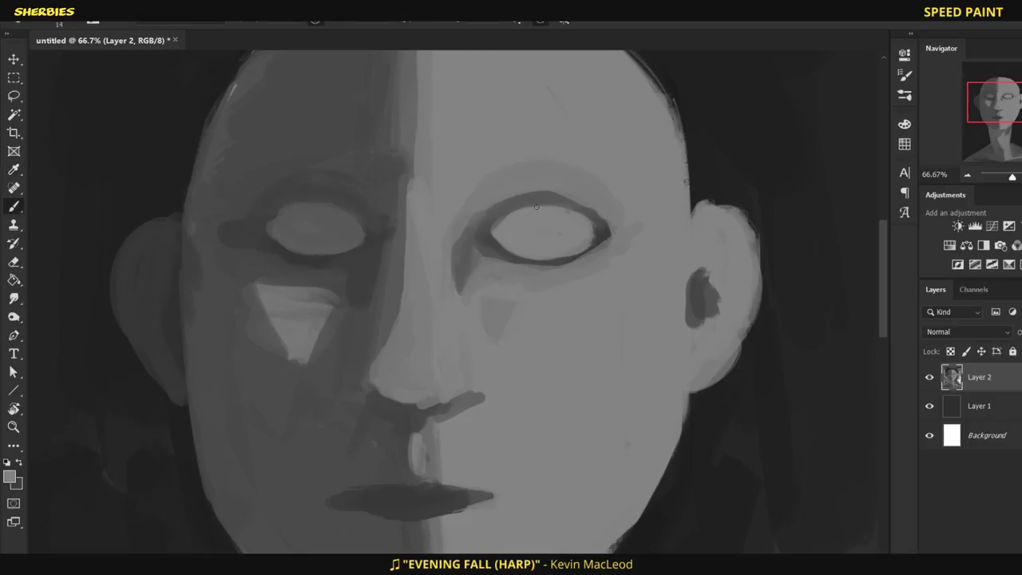
alt+click(582, 194)
drag(581, 194, 599, 232)
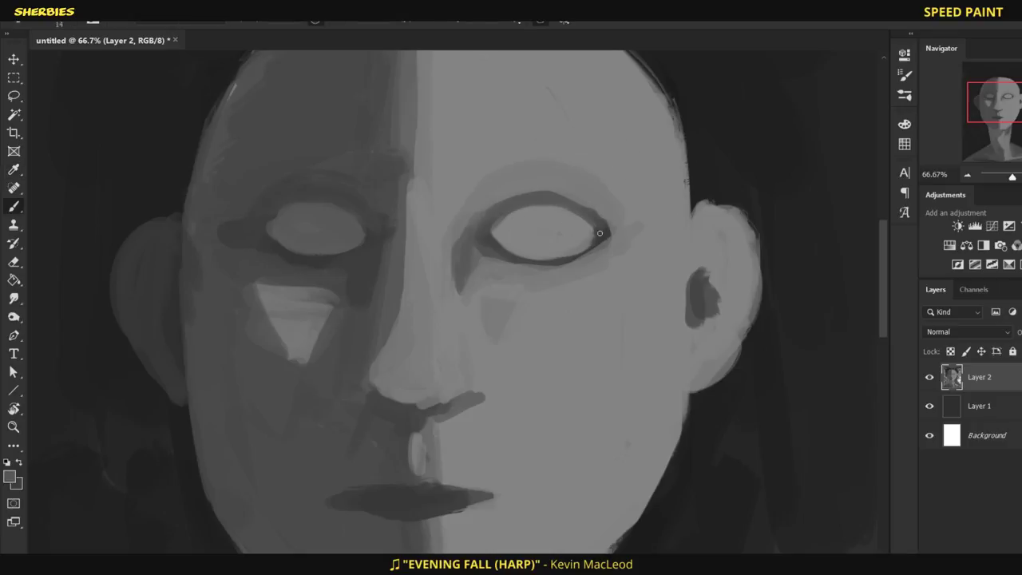
alt+click(501, 221)
drag(495, 205, 575, 210)
alt+click(484, 214)
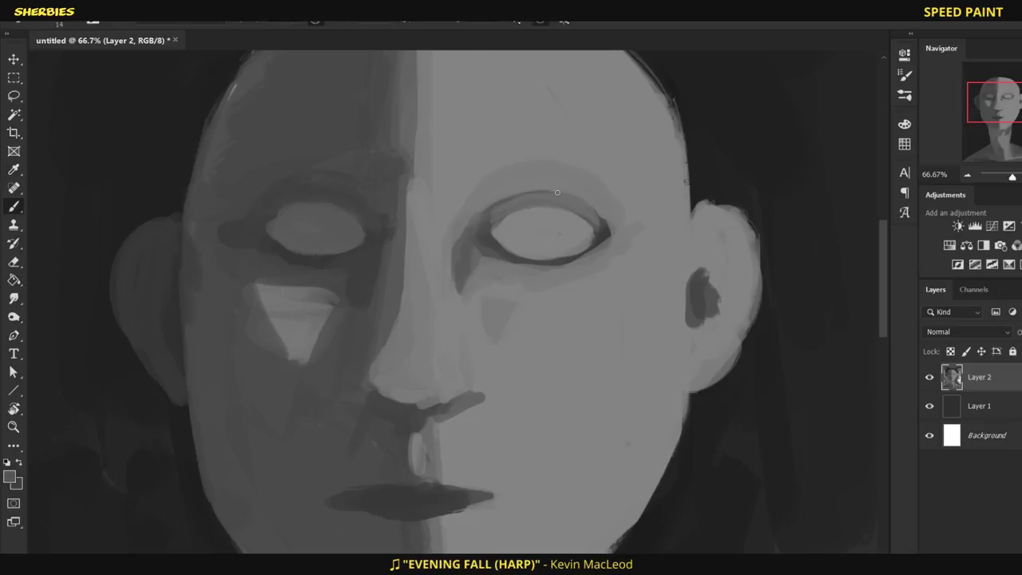
alt+click(506, 237)
alt+click(496, 229)
Step: Try lasso-moving the right eye area, undo it, and repaint the dark curve beside the eye
key(l)
drag(482, 167, 483, 137)
key(v)
drag(563, 259, 583, 231)
key(ctrl+z)
key(ctrl+z)
key(b)
mouse_move(519, 126)
mouse_down()
mouse_move(467, 151)
mouse_move(439, 240)
mouse_move(467, 298)
mouse_move(461, 322)
mouse_move(490, 351)
mouse_up()
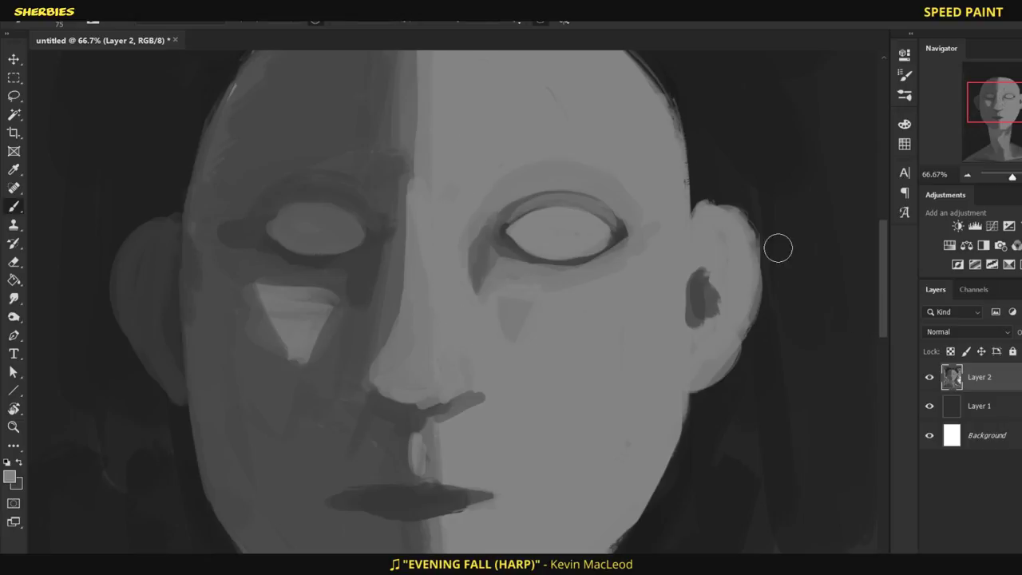
key(i)
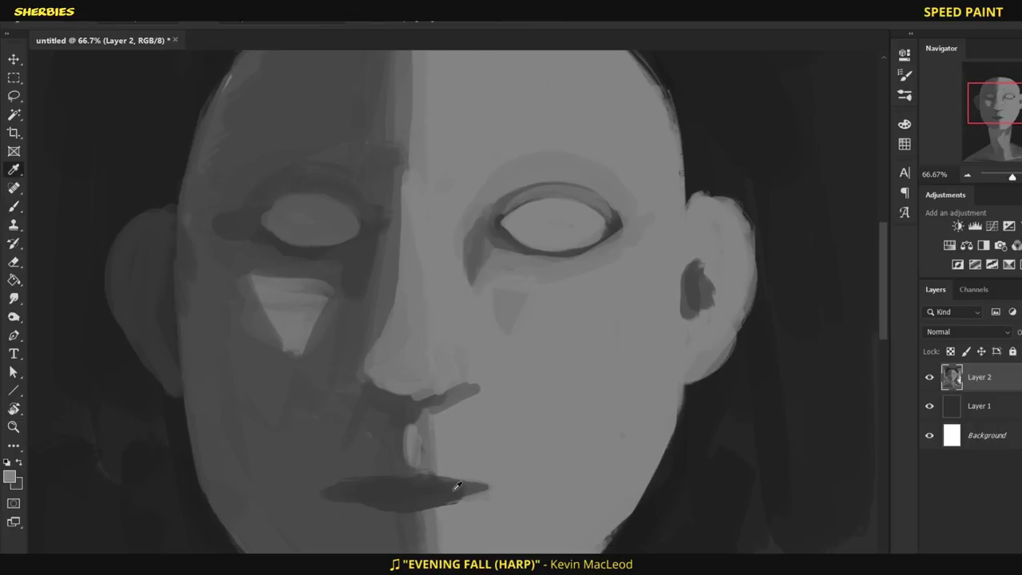
click(368, 211)
key(b)
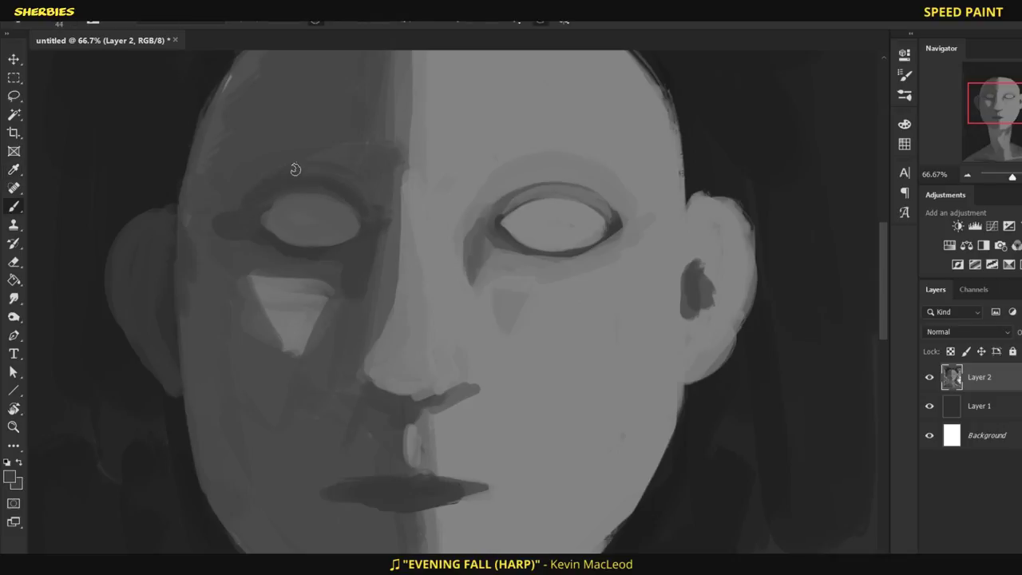
Step: Extend the upper lip and paint a wider near-black mouth line
key(i)
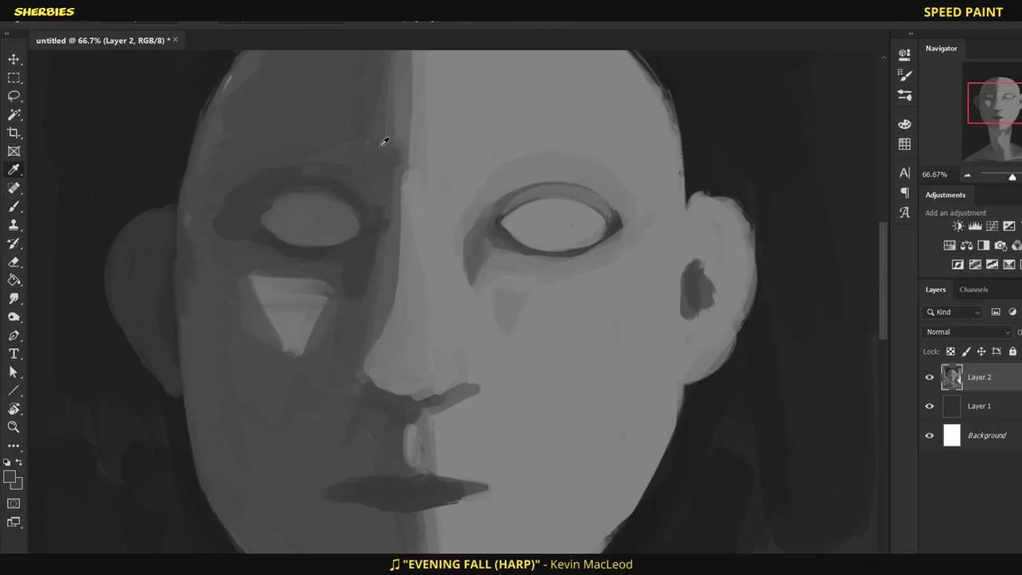
scroll(360, 346, down, 3)
key(b)
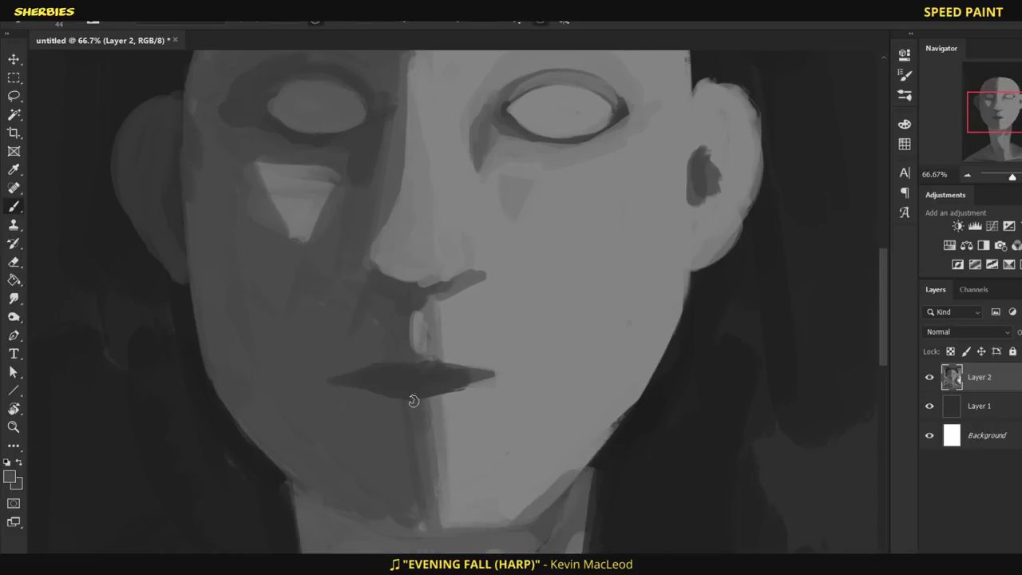
alt+click(491, 365)
mouse_move(453, 376)
mouse_down()
mouse_move(522, 369)
mouse_move(429, 397)
mouse_up()
alt+click(523, 368)
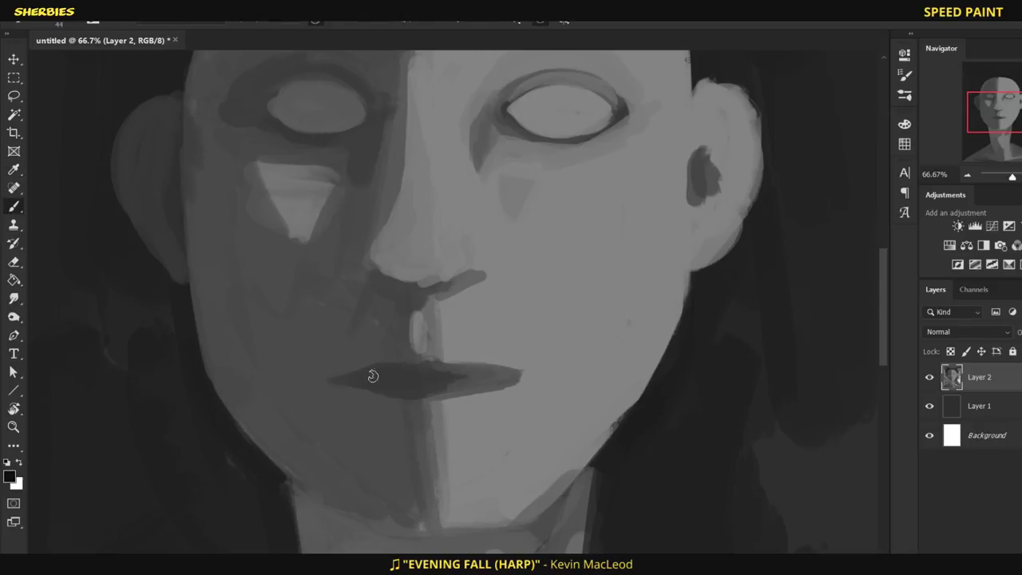
mouse_move(370, 379)
mouse_down()
mouse_move(440, 366)
mouse_move(435, 376)
mouse_move(375, 376)
mouse_up()
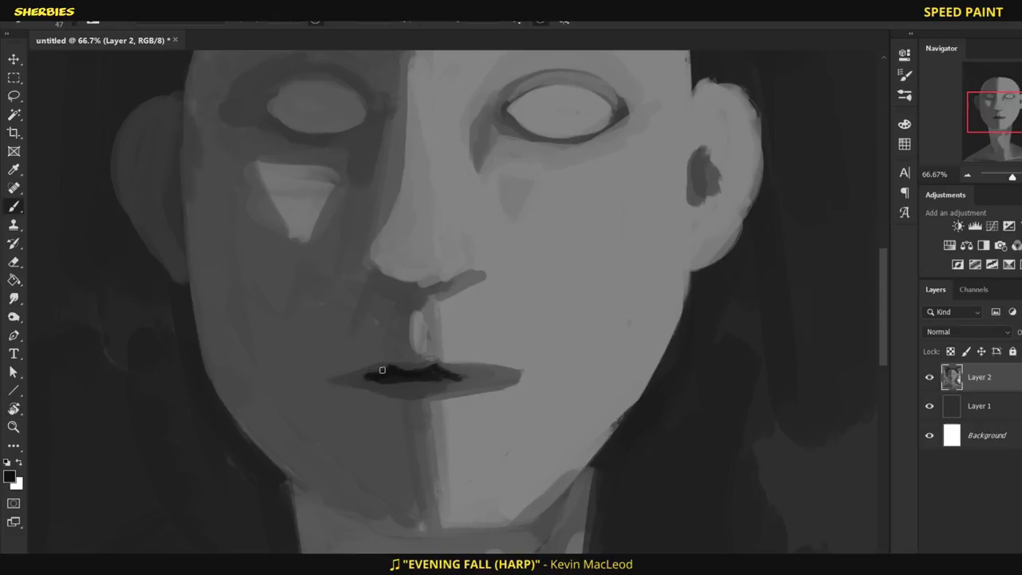
mouse_move(370, 381)
mouse_down()
mouse_move(431, 386)
mouse_move(464, 371)
mouse_up()
drag(366, 373, 451, 361)
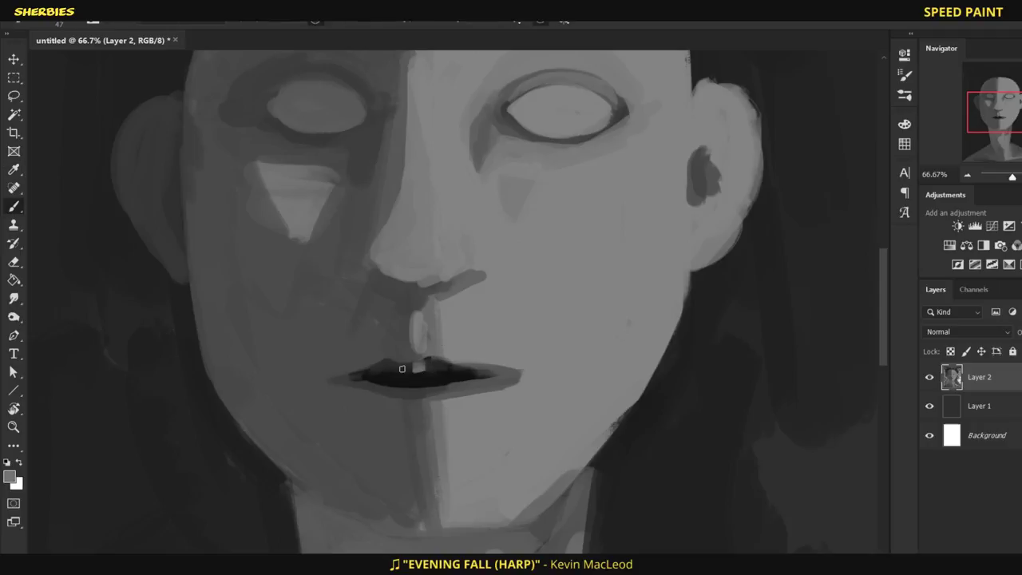
Step: Paint a dark stroke along the lip line and lighten the lip's upper edge
alt+click(436, 360)
alt+click(481, 369)
mouse_move(519, 371)
mouse_down()
mouse_move(464, 368)
mouse_move(346, 378)
mouse_up()
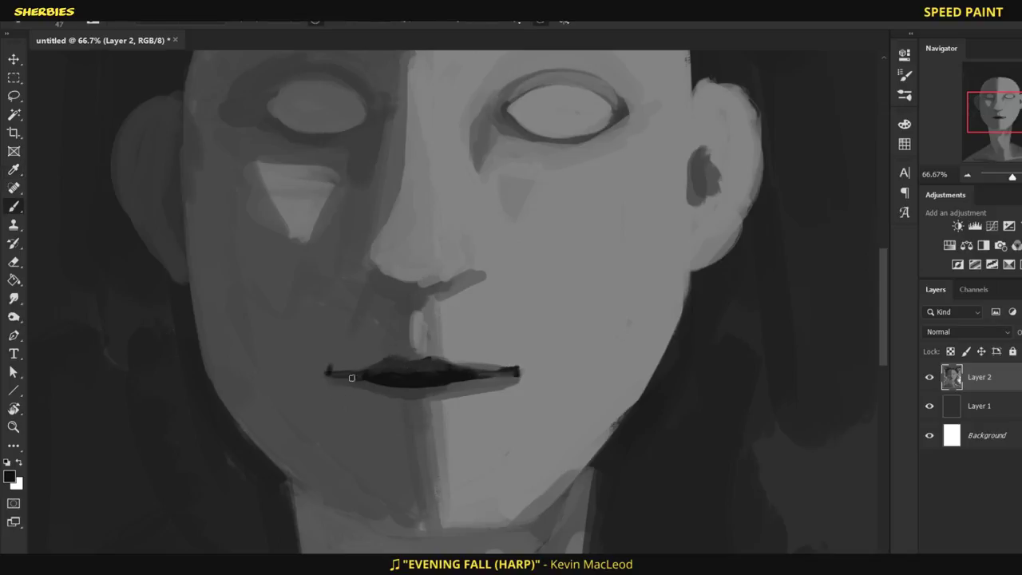
alt+click(367, 377)
alt+click(580, 311)
drag(382, 376, 422, 381)
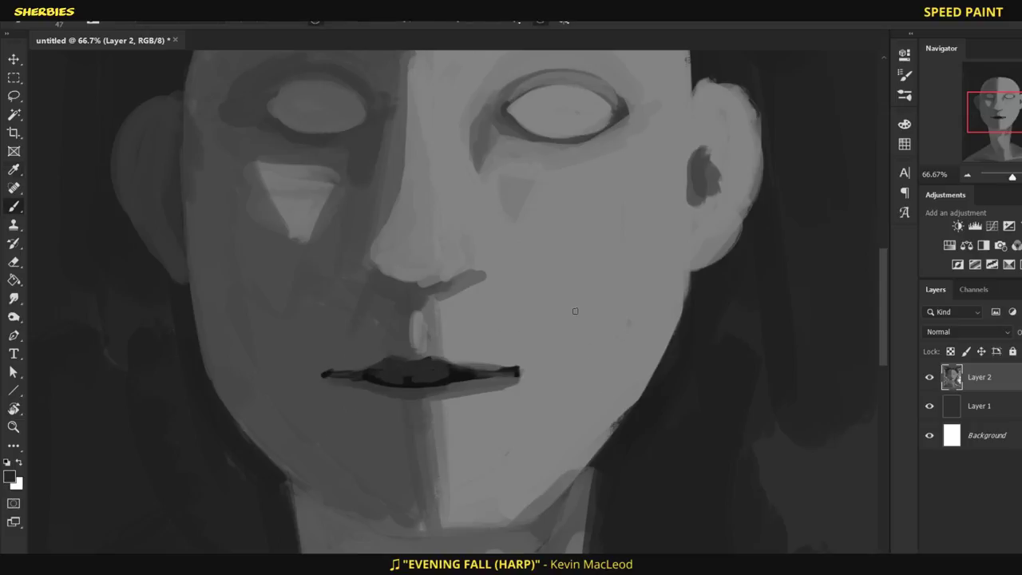
Step: Darken and smooth the upper-left part of the lip
alt+click(385, 317)
alt+click(433, 372)
drag(355, 372, 388, 367)
alt+click(418, 366)
alt+click(388, 352)
drag(383, 363, 334, 374)
Step: Undo a stray stroke and paint small dark nostrils with a reduced brush
alt+click(590, 343)
alt+click(374, 371)
key(ctrl+z)
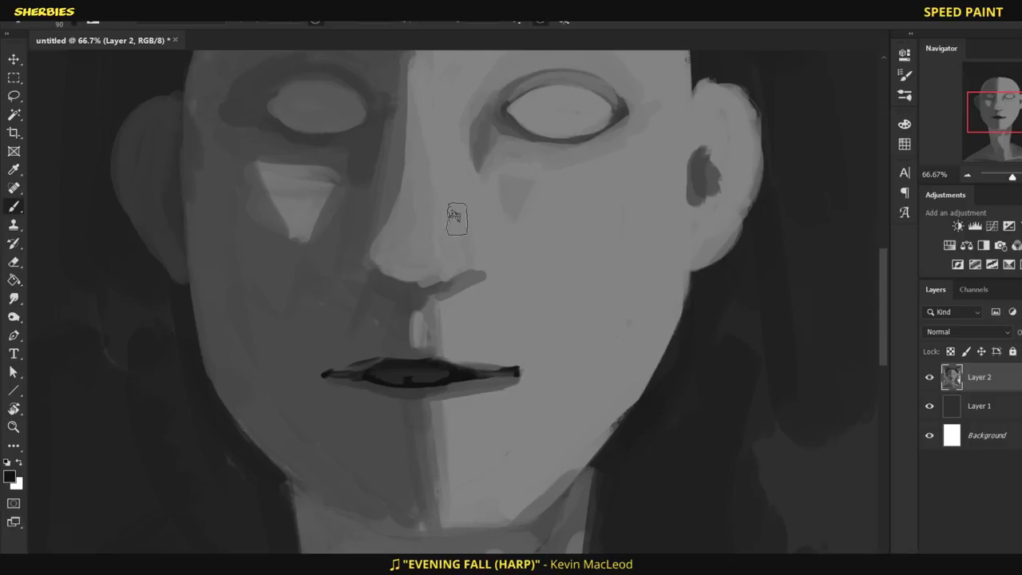
key(bracketleft)
key(bracketleft)
key(bracketleft)
key(bracketleft)
key(bracketleft)
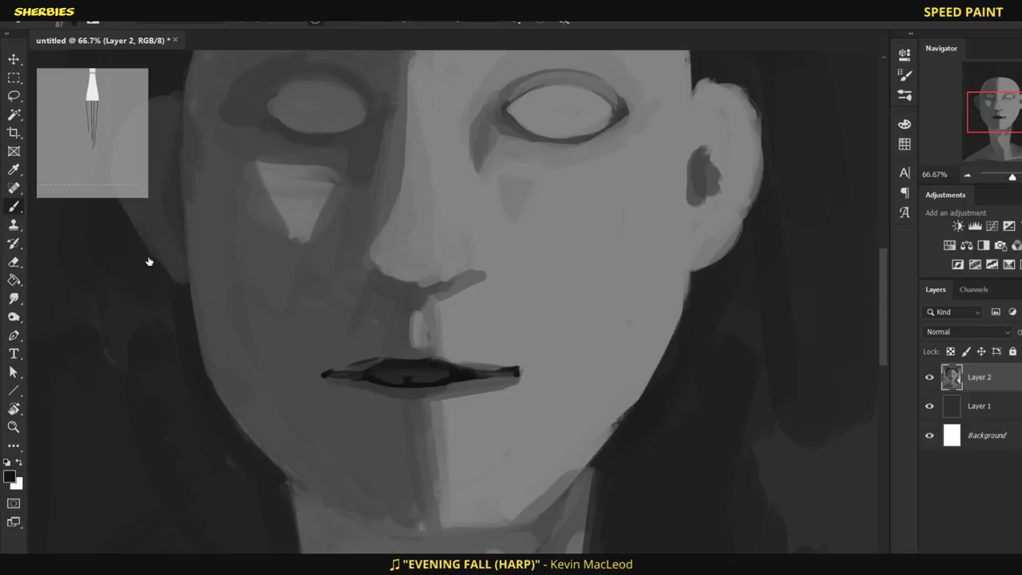
key(bracketleft)
key(bracketleft)
key(bracketleft)
key(bracketleft)
drag(443, 284, 465, 276)
drag(377, 274, 399, 284)
Step: Darken the right side of the upper lip and the lower lip from left to right
key(i)
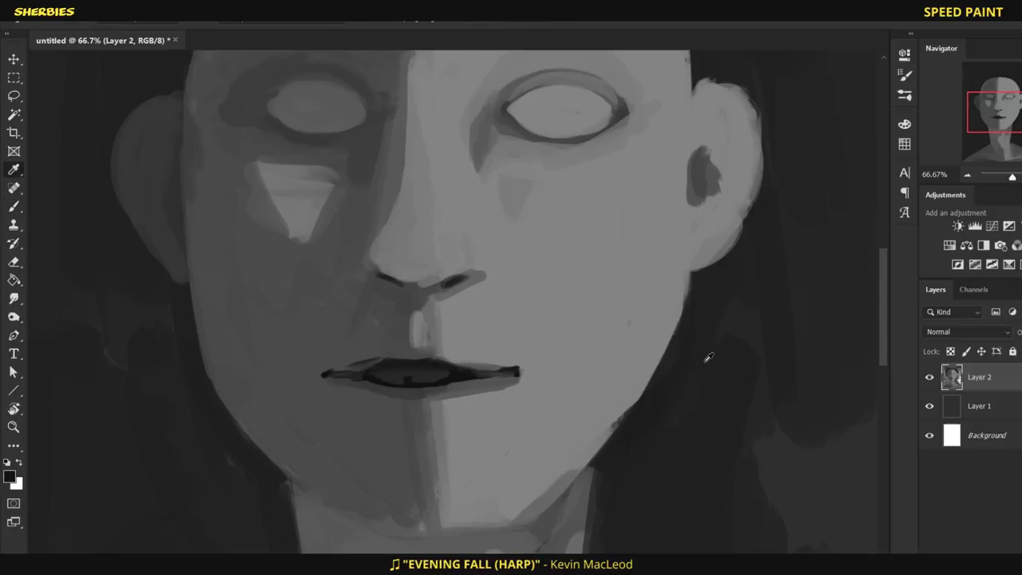
key(b)
mouse_move(447, 361)
mouse_down()
mouse_move(506, 359)
mouse_move(525, 400)
mouse_up()
alt+click(514, 340)
key(i)
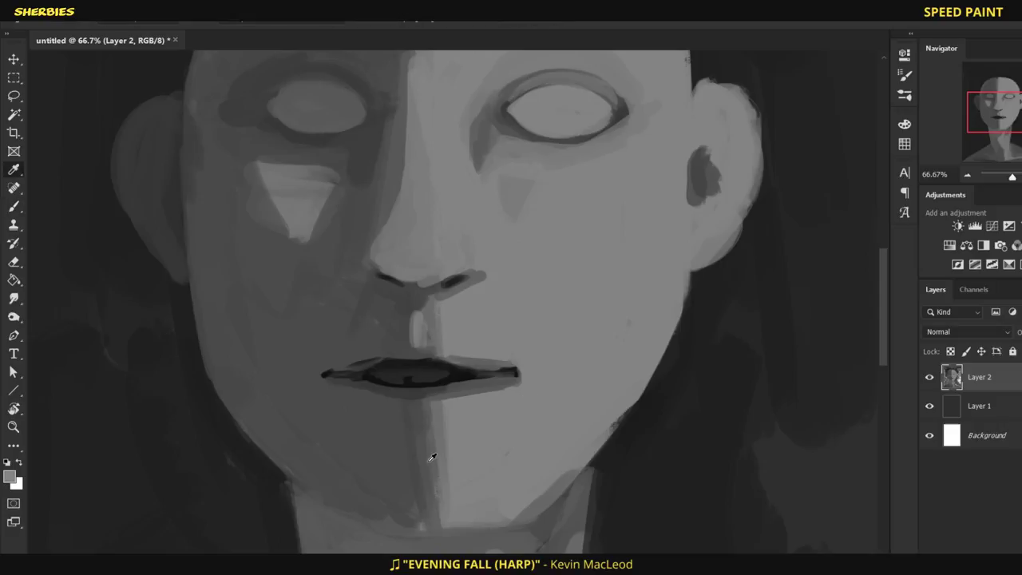
click(456, 379)
key(b)
mouse_move(329, 380)
mouse_down()
mouse_move(410, 409)
mouse_move(485, 382)
mouse_move(429, 399)
mouse_move(459, 383)
mouse_move(337, 379)
mouse_move(354, 385)
mouse_move(344, 335)
mouse_move(524, 390)
mouse_move(340, 364)
mouse_move(391, 351)
mouse_move(496, 364)
mouse_up()
Step: Darken the left part of the upper lip and touch up the lips' right side
alt+click(448, 375)
drag(335, 371, 377, 364)
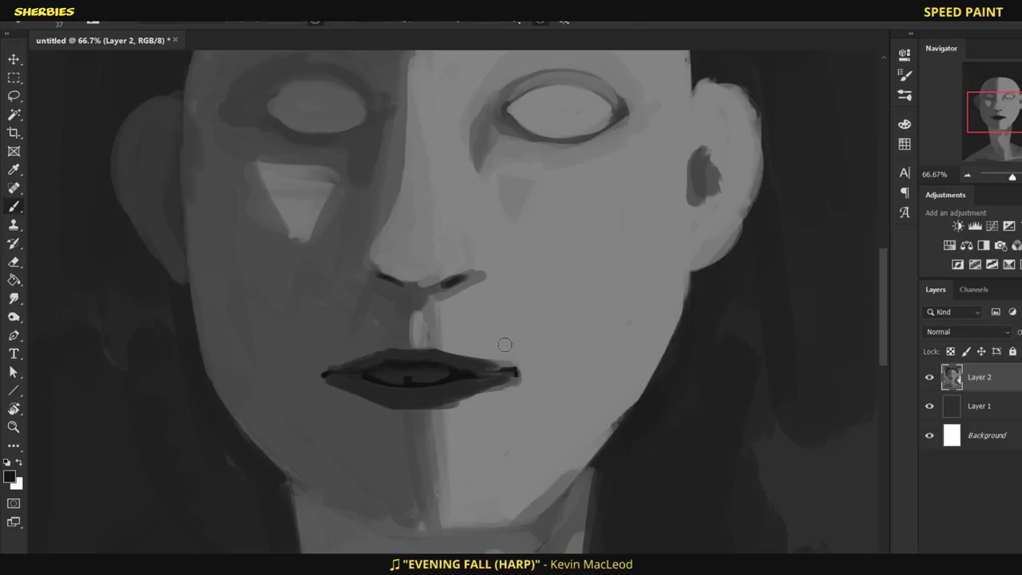
alt+click(403, 377)
alt+click(477, 344)
mouse_move(470, 360)
mouse_down()
mouse_move(511, 361)
mouse_move(473, 393)
mouse_up()
Step: Shade the area under the nose with a dark shadow tone
alt+click(406, 343)
mouse_move(406, 339)
mouse_down()
mouse_move(407, 310)
mouse_move(440, 290)
mouse_move(408, 291)
mouse_up()
alt+click(401, 342)
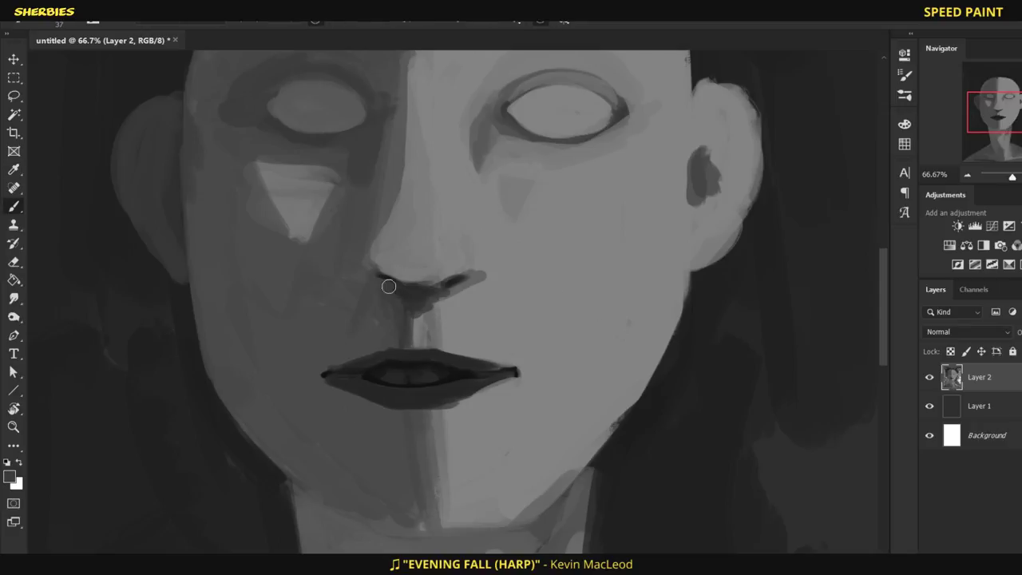
alt+click(416, 284)
Step: Paint smile-line folds on both sides of the nose and blend them toward the mouth
alt+click(479, 264)
mouse_move(480, 273)
mouse_down()
mouse_move(508, 321)
mouse_move(503, 305)
mouse_up()
alt+click(407, 296)
mouse_move(342, 313)
mouse_down()
mouse_move(458, 212)
mouse_move(375, 271)
mouse_move(322, 360)
mouse_up()
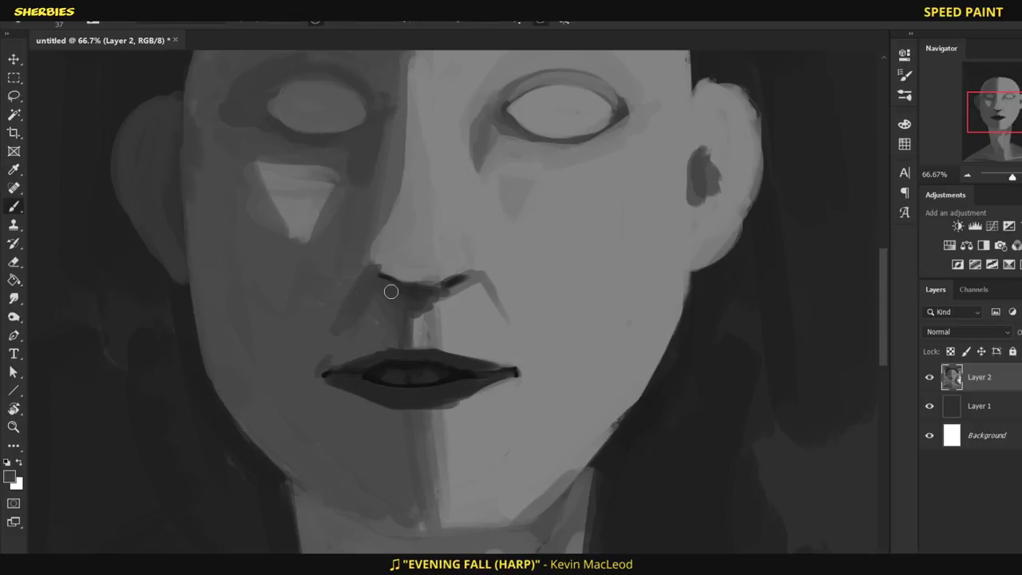
alt+click(386, 254)
alt+click(389, 197)
Step: Deepen the chin shadow beneath the lower lip on both sides
key(u)
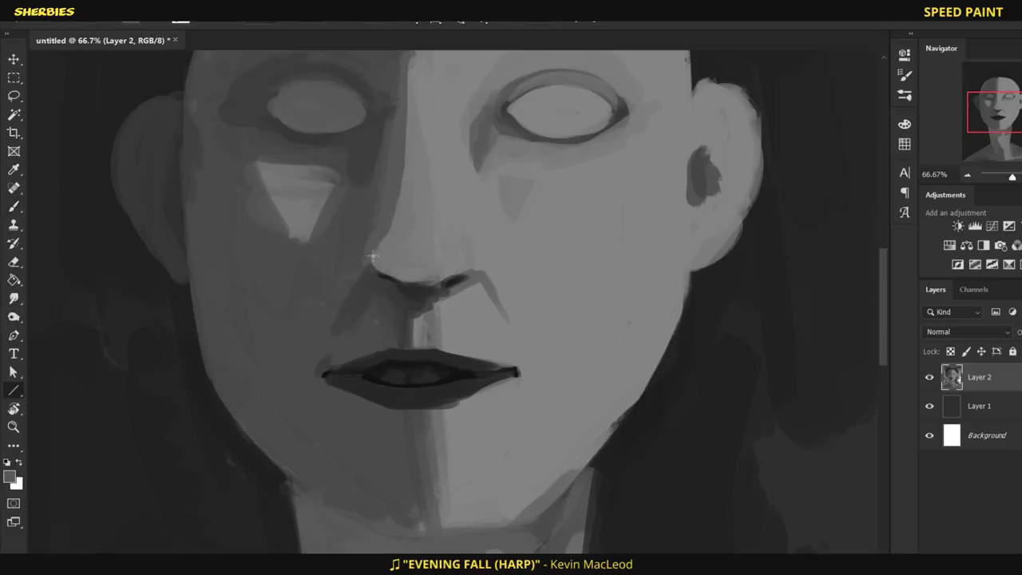
key(b)
mouse_move(451, 413)
mouse_down()
mouse_move(417, 422)
mouse_move(391, 412)
mouse_move(427, 426)
mouse_move(420, 418)
mouse_move(507, 395)
mouse_move(523, 407)
mouse_move(449, 410)
mouse_move(481, 372)
mouse_up()
alt+click(406, 342)
alt+click(465, 411)
alt+click(543, 372)
alt+click(574, 343)
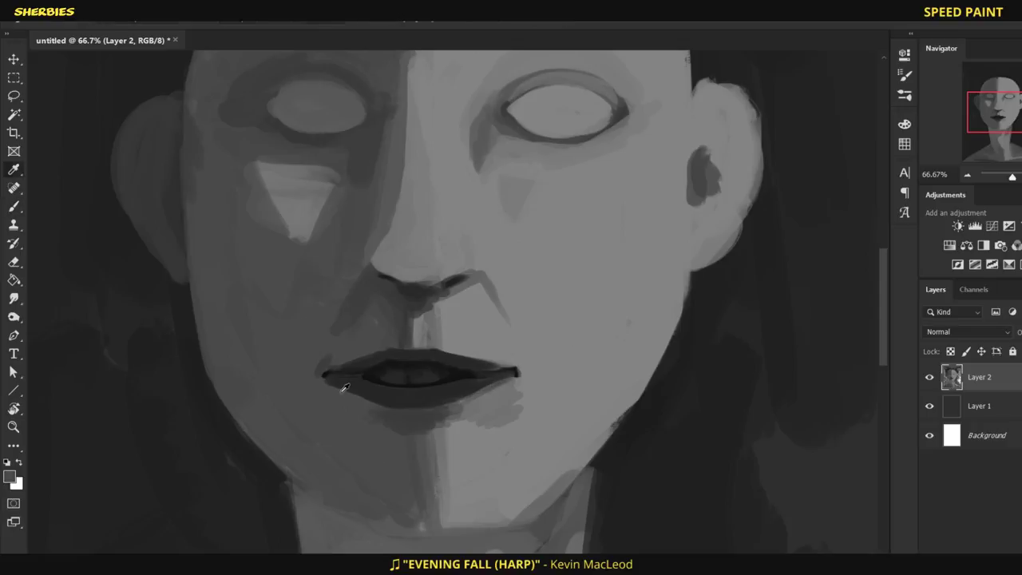
drag(333, 383, 381, 416)
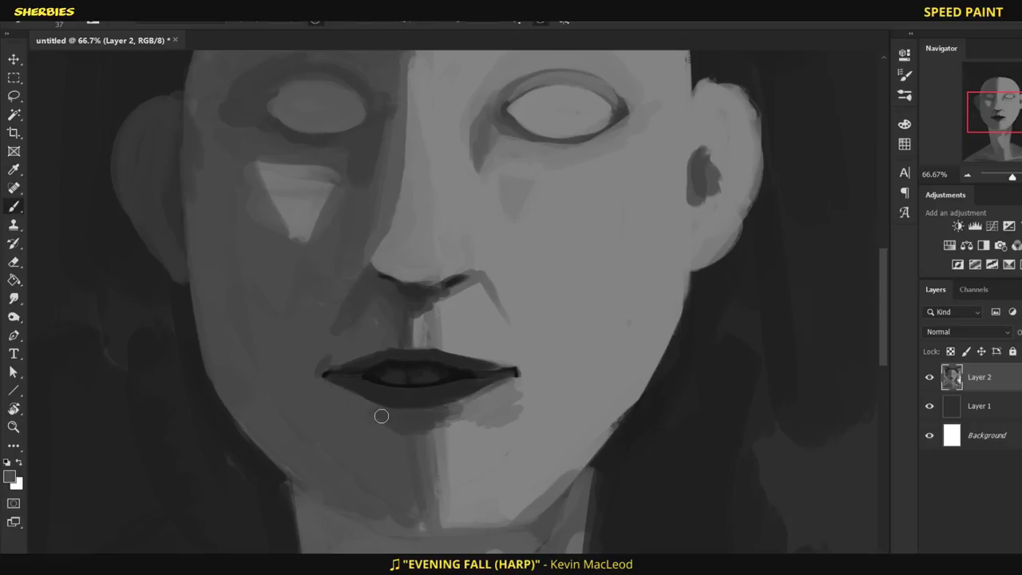
Step: Fill in the lower lips with dark tone and reshape the upper lip's top edge
alt+click(333, 361)
alt+click(432, 378)
mouse_move(357, 375)
mouse_down()
mouse_move(416, 398)
mouse_move(477, 380)
mouse_up()
drag(344, 359, 479, 351)
Step: Lasso the lips, stretch them downward to make them taller, and deselect
key(l)
drag(375, 336, 373, 339)
key(v)
drag(420, 443, 420, 456)
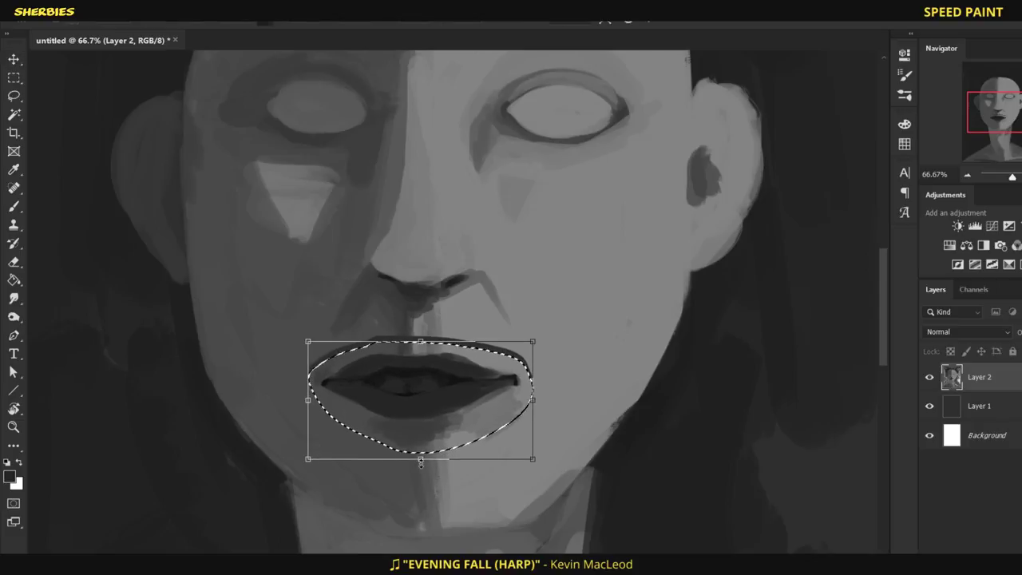
key(Return)
key(ctrl+d)
Step: Cover the dark curve and stray marks above the upper lip with skin tone
key(b)
drag(310, 372, 531, 385)
key(u)
key(b)
drag(390, 334, 303, 372)
alt+click(478, 301)
drag(447, 340, 534, 388)
drag(482, 343, 539, 384)
drag(444, 339, 414, 342)
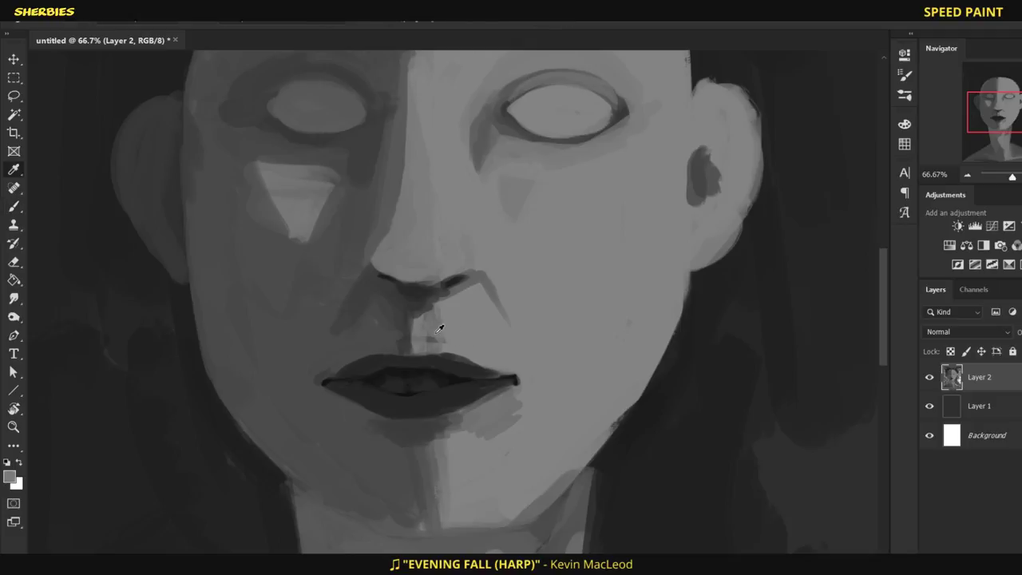
Step: Paint the philtrum down from the nose and add a dark stroke near the chin
drag(445, 304, 450, 345)
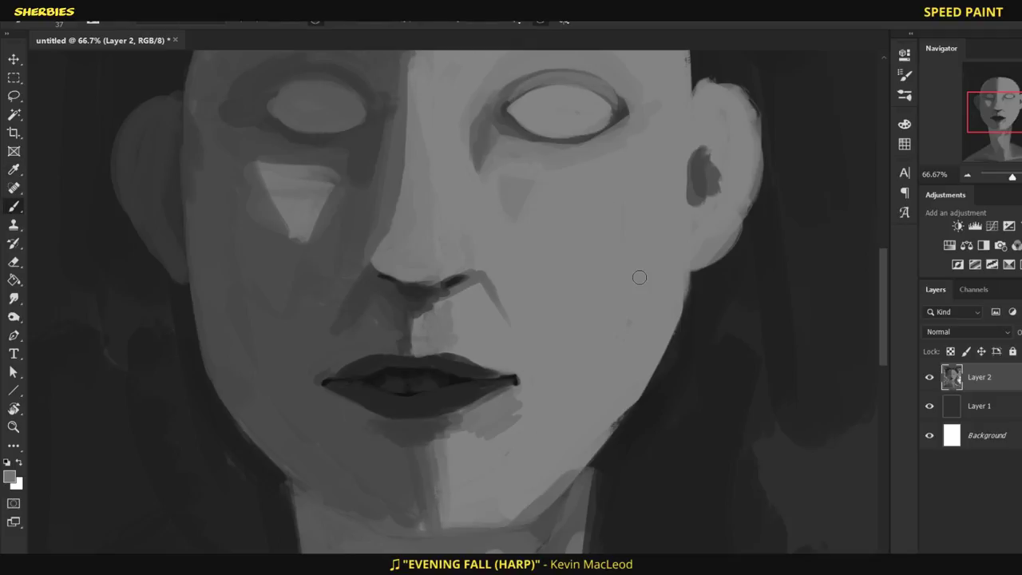
alt+click(468, 235)
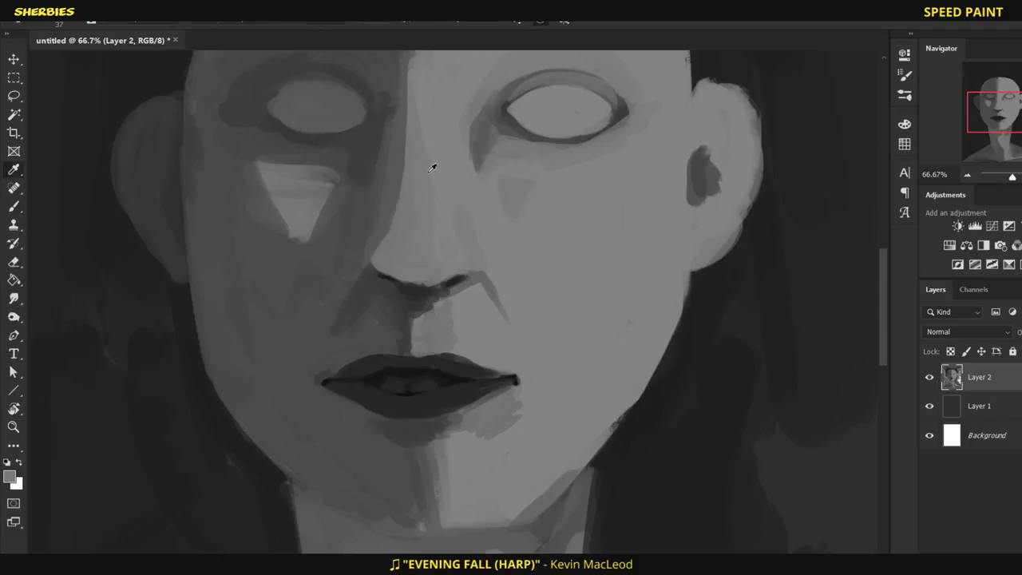
alt+click(459, 276)
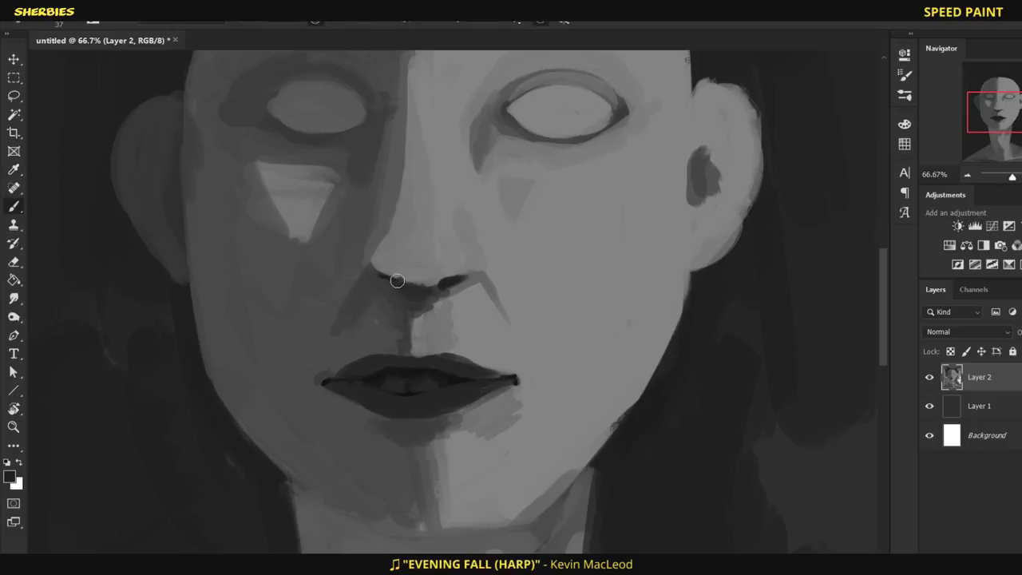
alt+click(424, 427)
drag(422, 494, 430, 523)
alt+click(459, 443)
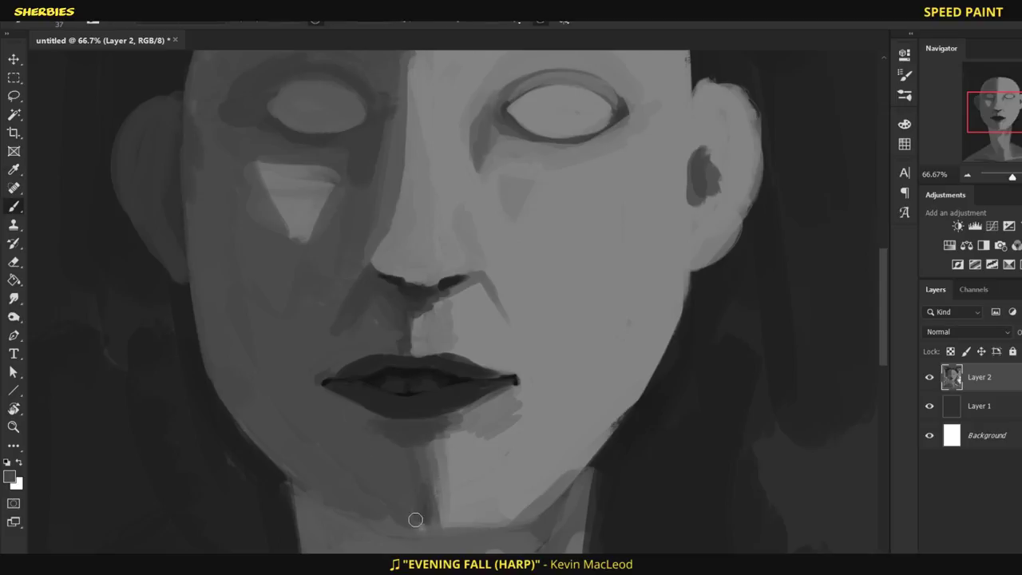
Step: Lighten the ear shadow and the left upper eyelid with sampled greys
scroll(668, 301, up, 4)
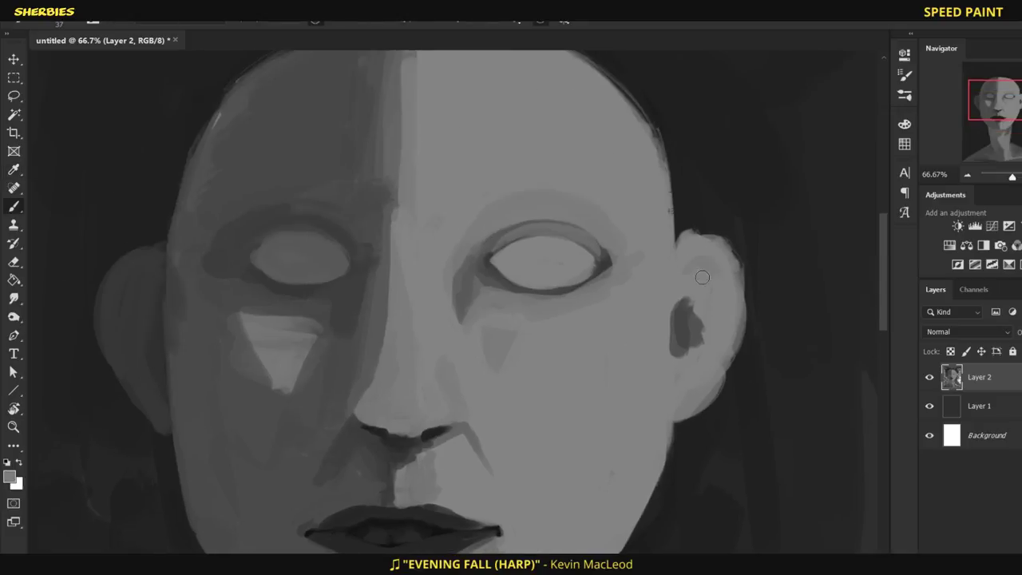
drag(699, 350, 688, 294)
alt+click(662, 331)
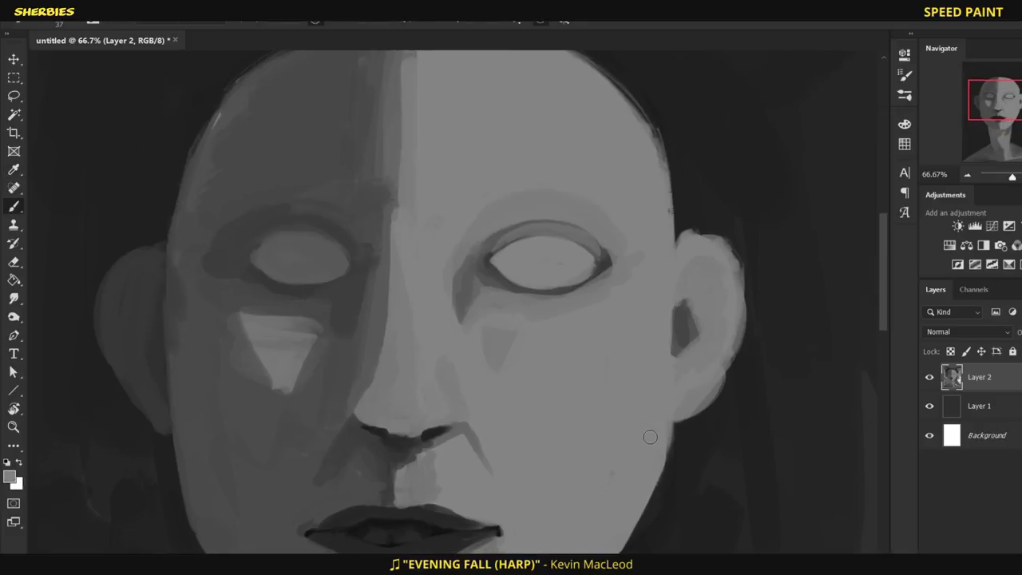
alt+click(449, 231)
alt+click(267, 245)
mouse_move(272, 239)
mouse_down()
mouse_move(323, 243)
mouse_move(268, 245)
mouse_move(339, 244)
mouse_up()
Step: Darken beside the nose bridge and lighten under the right eye's inner corner
alt+click(329, 230)
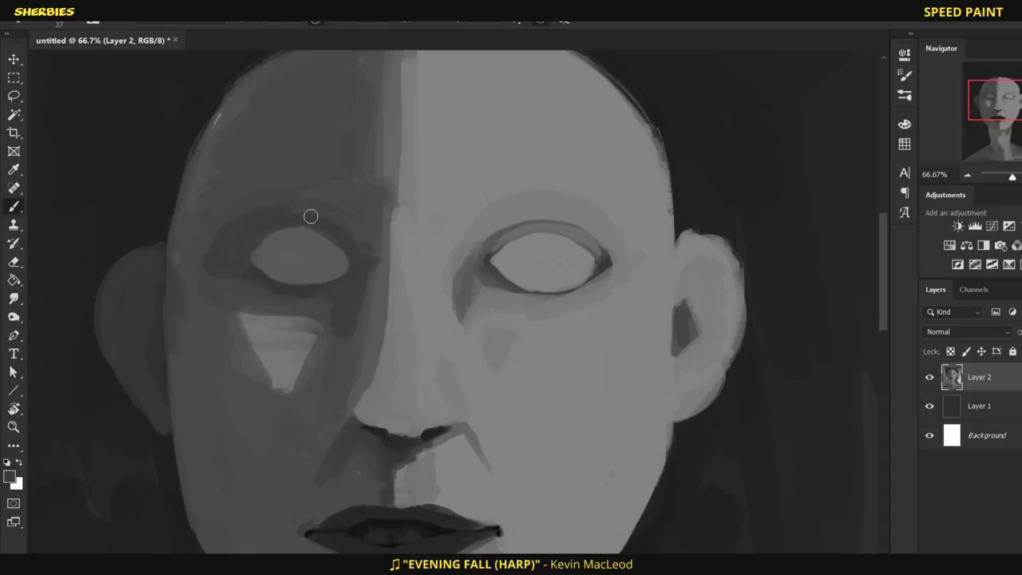
alt+click(459, 414)
drag(450, 372, 457, 390)
drag(461, 324, 458, 310)
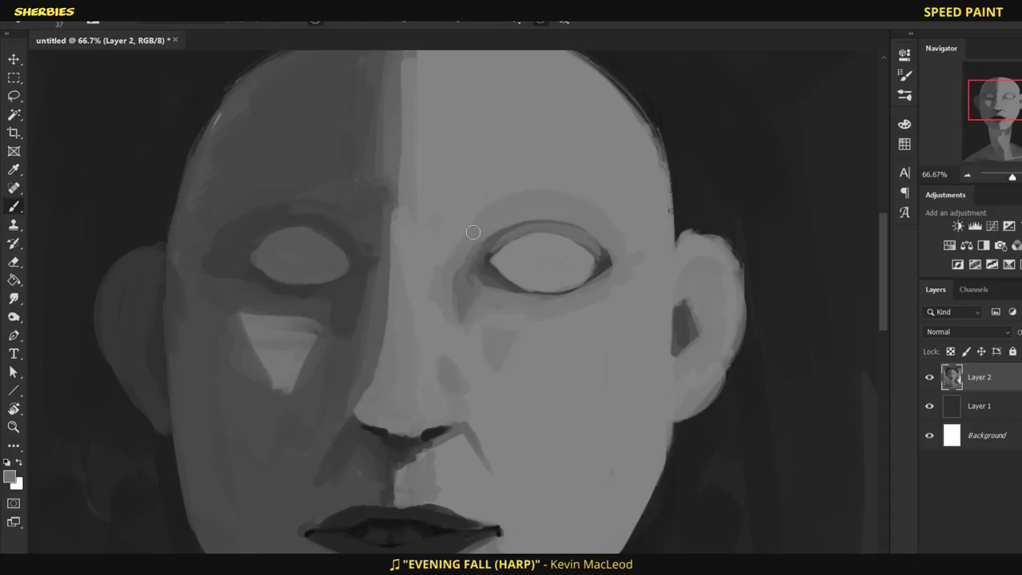
Step: Lighten the dark socket left of the left eye and darken the nose-bridge edge
alt+click(476, 338)
alt+click(513, 343)
key(alt)
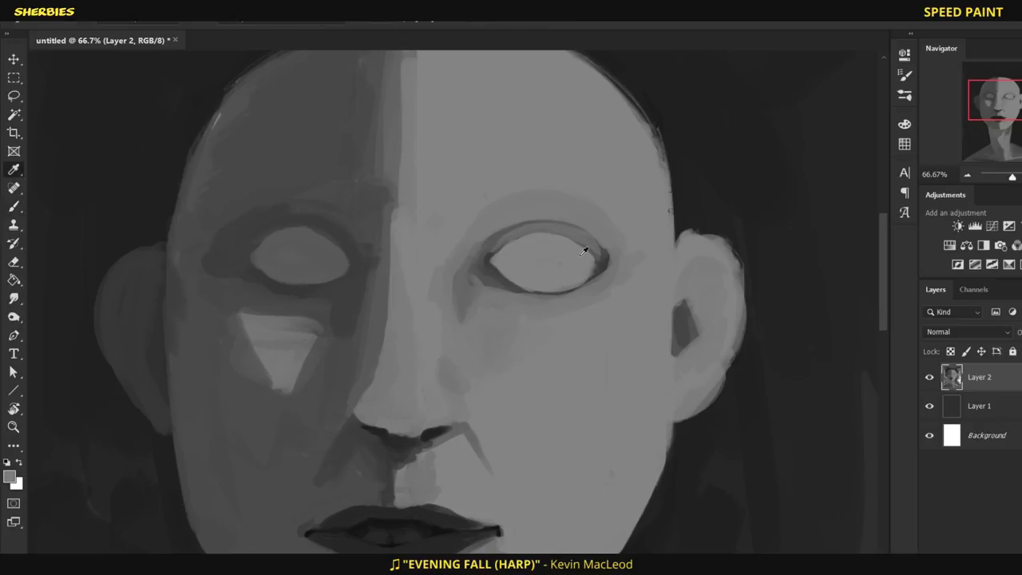
alt+click(293, 288)
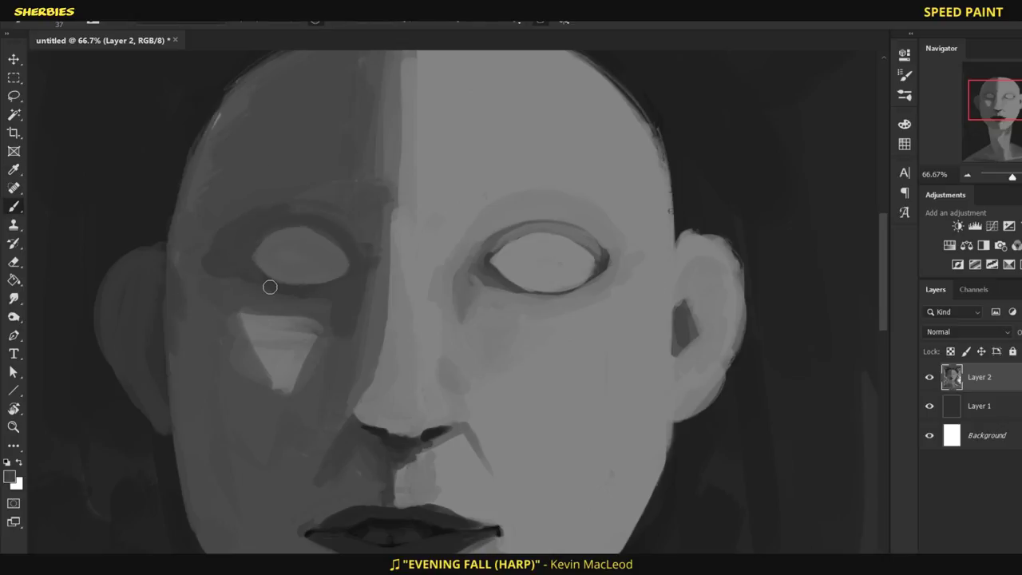
drag(240, 212, 250, 285)
alt+click(386, 317)
drag(387, 212, 381, 378)
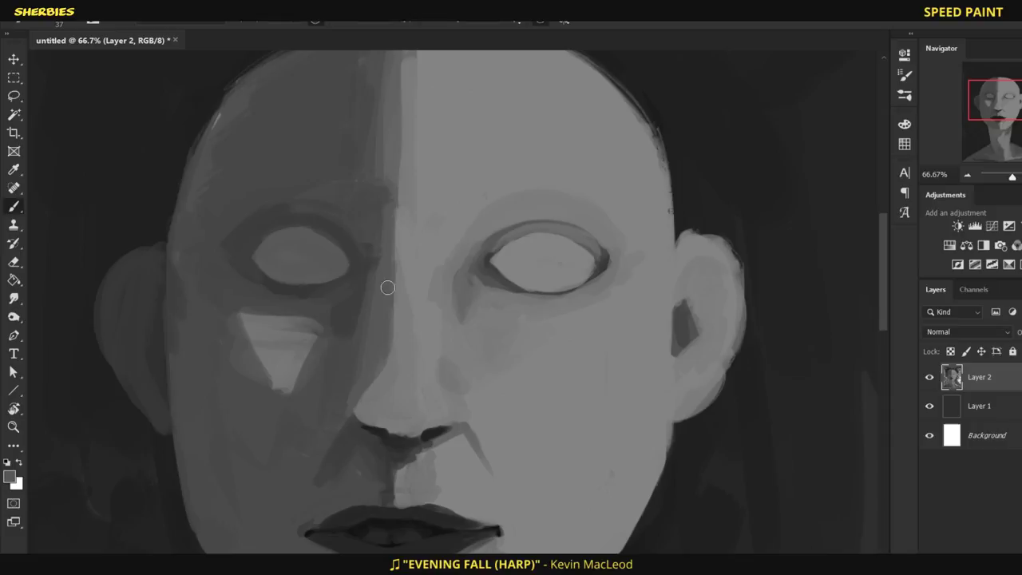
Step: Darken both upper eyelids with a dark grey, then thin the right lid slightly
alt+click(600, 269)
mouse_move(264, 239)
mouse_down()
mouse_move(293, 231)
mouse_move(309, 236)
mouse_move(259, 243)
mouse_move(293, 226)
mouse_move(320, 236)
mouse_up()
mouse_move(491, 254)
mouse_down()
mouse_move(561, 237)
mouse_move(611, 244)
mouse_move(599, 254)
mouse_move(539, 230)
mouse_move(599, 257)
mouse_up()
alt+click(559, 217)
Step: Shade the brow above the right eye and soften the light triangle under the left eye
alt+click(261, 237)
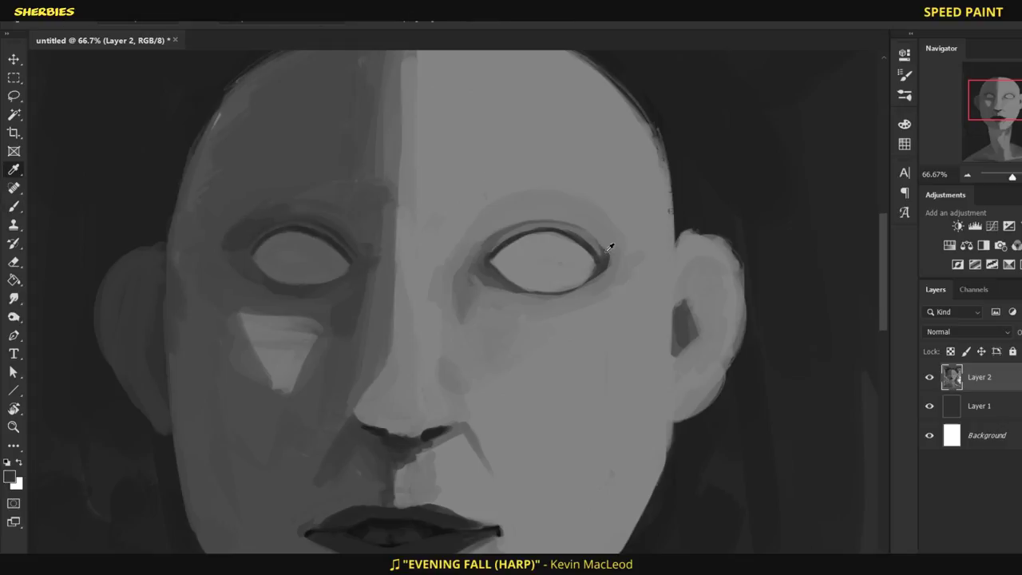
alt+click(539, 233)
mouse_move(615, 259)
mouse_down()
mouse_move(600, 234)
mouse_move(618, 263)
mouse_move(594, 206)
mouse_up()
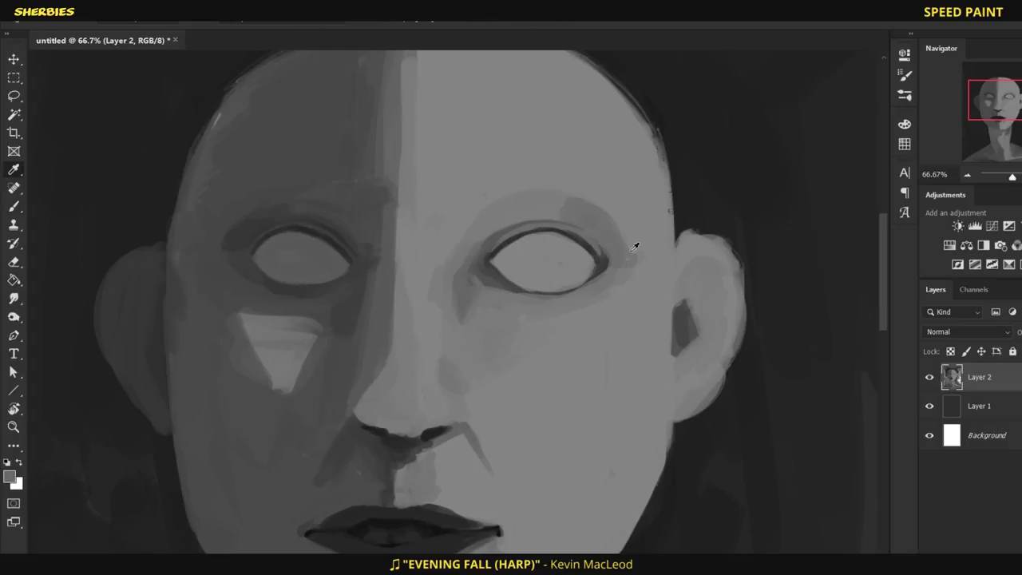
alt+click(627, 228)
mouse_move(247, 327)
mouse_down()
mouse_move(313, 339)
mouse_move(236, 318)
mouse_up()
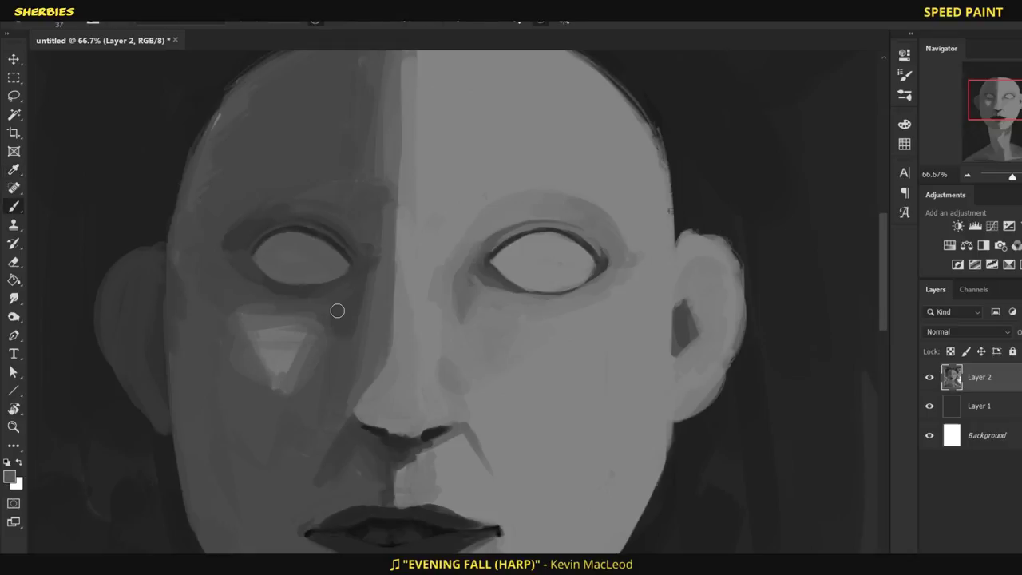
Step: Darken the right jawline with a sampled dark tone
scroll(264, 307, down, 3)
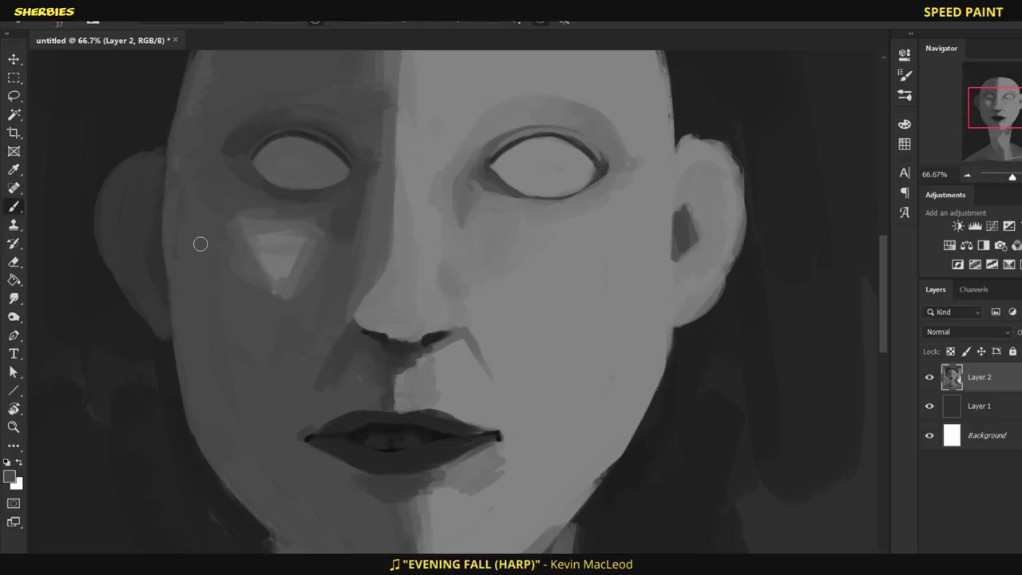
alt+click(666, 223)
alt+click(662, 413)
drag(662, 413, 651, 343)
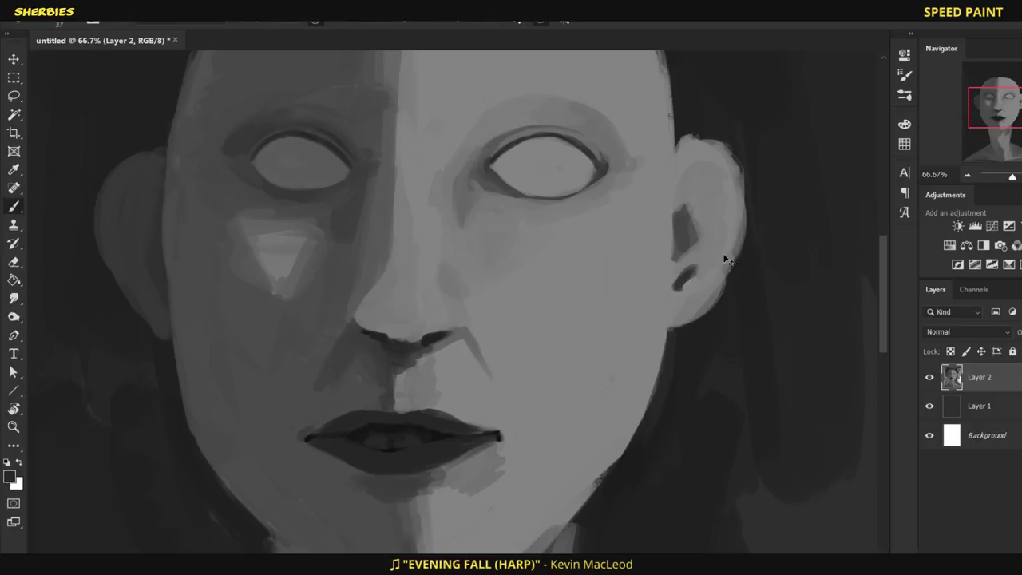
Step: Repaint the inner shading of the right ear with lighter and darker greys
alt+click(627, 210)
mouse_move(701, 251)
mouse_down()
mouse_move(683, 198)
mouse_move(723, 196)
mouse_move(696, 165)
mouse_move(707, 167)
mouse_move(728, 189)
mouse_move(705, 175)
mouse_move(687, 212)
mouse_move(682, 203)
mouse_move(723, 201)
mouse_move(721, 250)
mouse_move(726, 202)
mouse_move(684, 232)
mouse_up()
alt+click(501, 136)
mouse_move(676, 272)
mouse_down()
mouse_move(725, 239)
mouse_move(717, 216)
mouse_move(701, 210)
mouse_move(716, 211)
mouse_move(701, 260)
mouse_move(713, 193)
mouse_move(667, 274)
mouse_move(667, 247)
mouse_up()
alt+click(718, 217)
alt+click(674, 276)
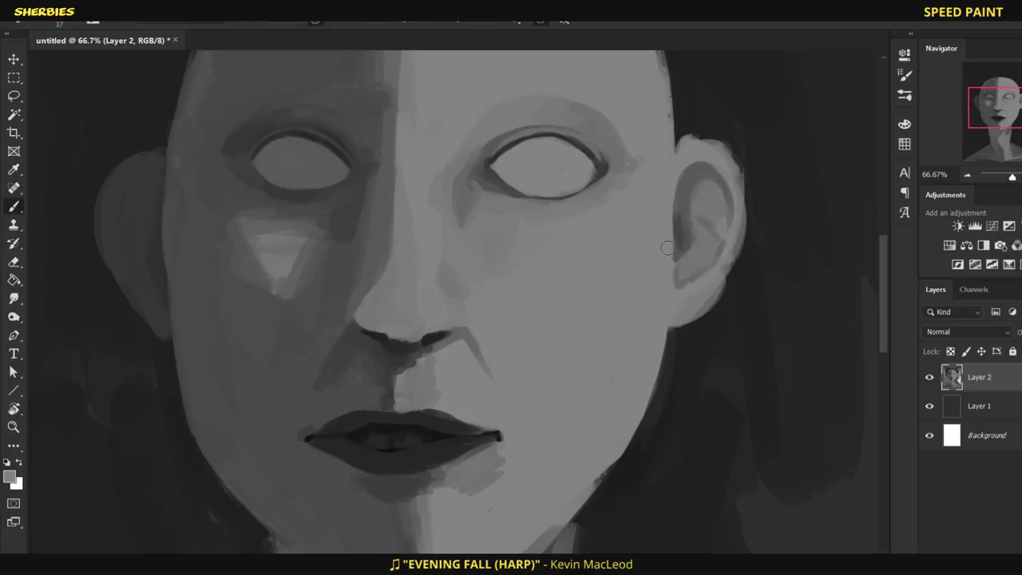
alt+click(667, 248)
mouse_move(682, 172)
mouse_down()
mouse_move(678, 275)
mouse_move(698, 219)
mouse_move(660, 289)
mouse_up()
Step: Shade the right ear's front edge and darken the cheek beside it
drag(665, 240, 644, 315)
alt+click(577, 160)
mouse_move(635, 263)
mouse_down()
mouse_move(658, 294)
mouse_move(662, 336)
mouse_up()
drag(672, 236, 669, 276)
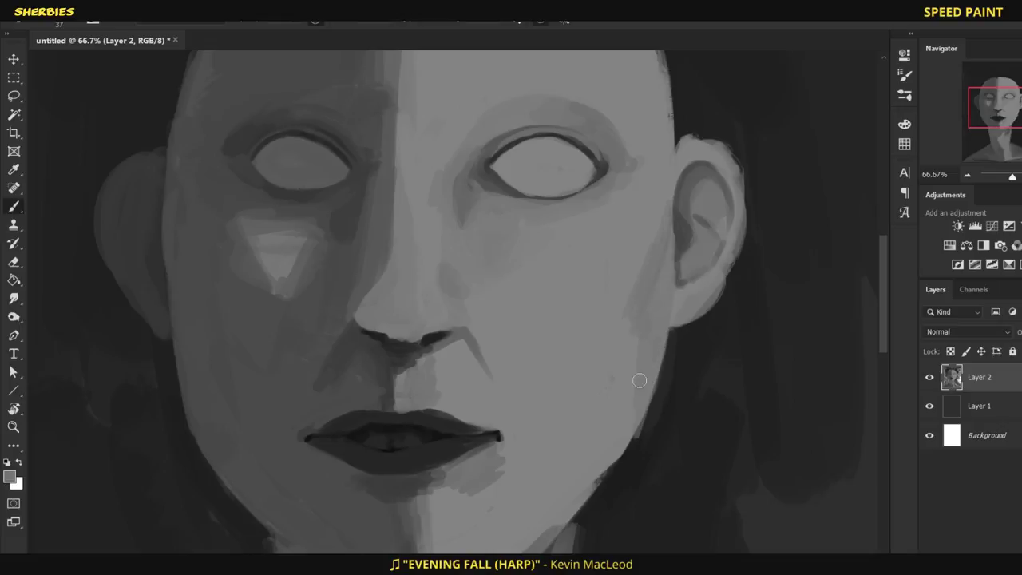
drag(653, 433, 616, 316)
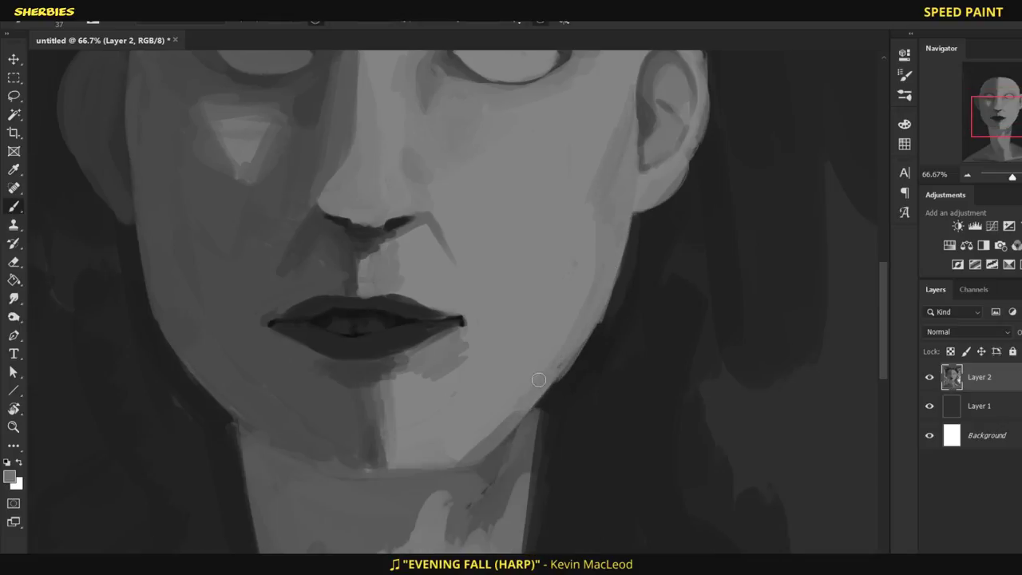
Step: Darken the shadow along the jaw, under the chin and onto the neck
alt+click(498, 450)
mouse_move(498, 449)
mouse_down()
mouse_move(495, 417)
mouse_move(379, 477)
mouse_up()
drag(255, 435, 386, 477)
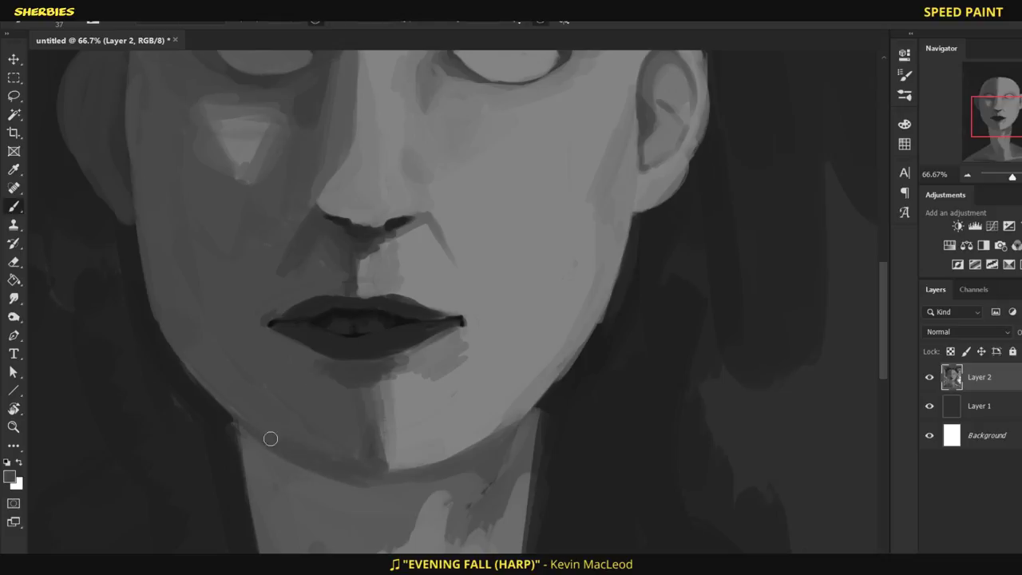
alt+click(392, 445)
alt+click(410, 422)
drag(296, 478, 356, 488)
Step: Paint a light line down the forehead centre, then undo it
drag(373, 215, 420, 383)
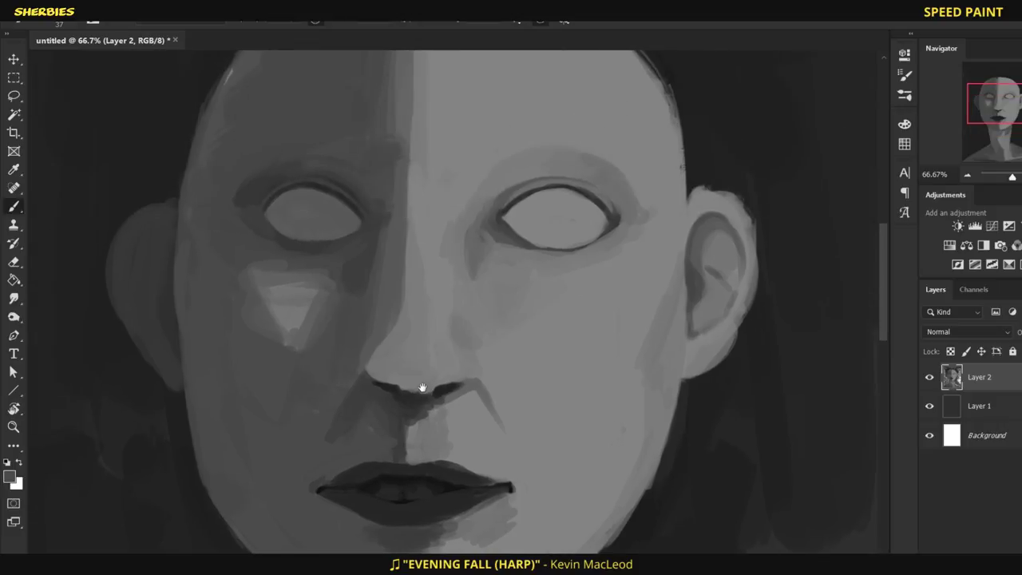
drag(423, 180, 427, 282)
alt+click(399, 319)
mouse_move(399, 319)
mouse_down()
mouse_move(383, 273)
mouse_move(397, 263)
mouse_move(394, 95)
mouse_up()
key(ctrl+z)
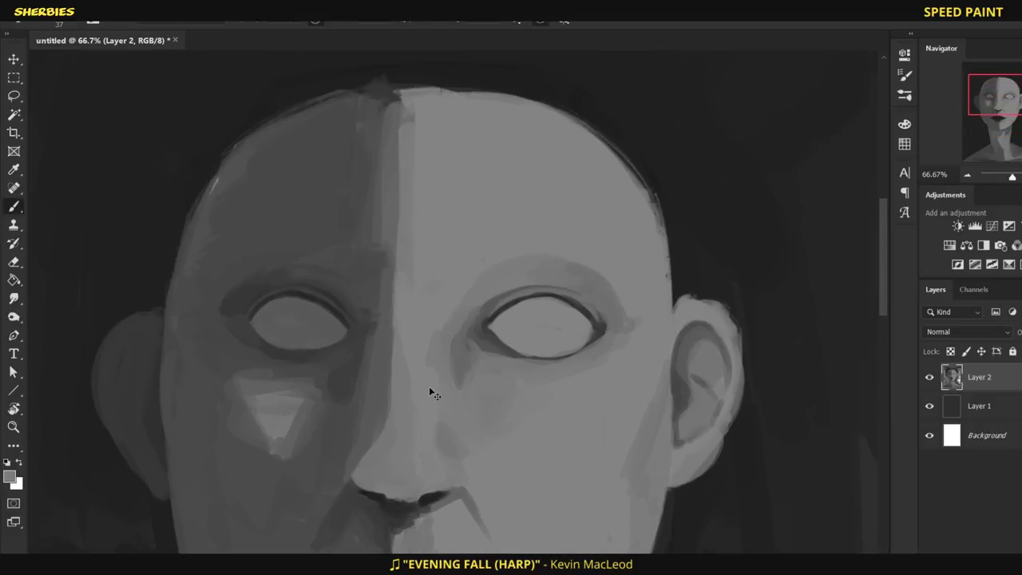
key(ctrl+shift+z)
key(ctrl+z)
key(alt)
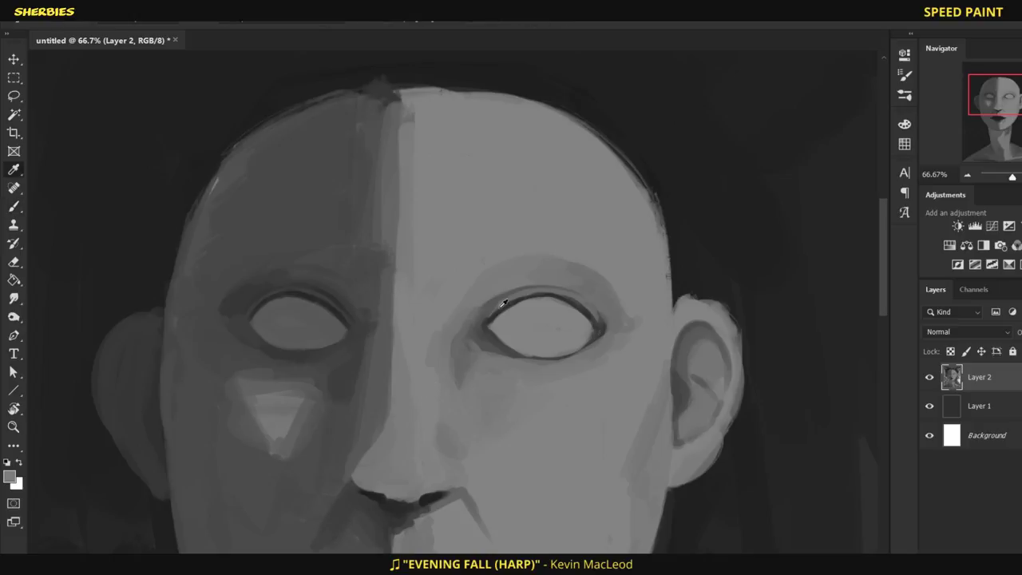
Step: Darken the shading beside the nose and the rim around the right eye
key(alt)
key(alt)
key(alt)
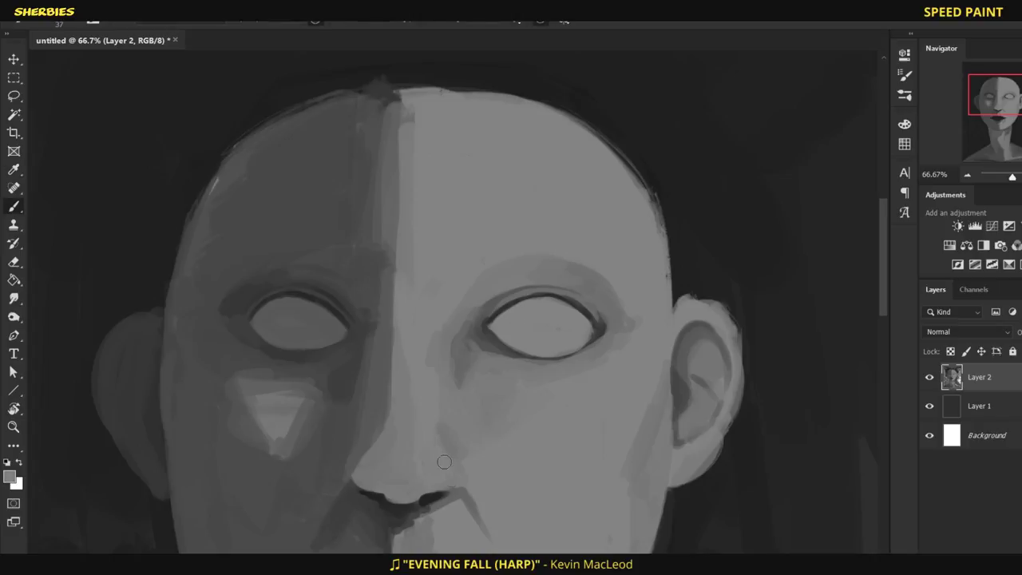
key(alt)
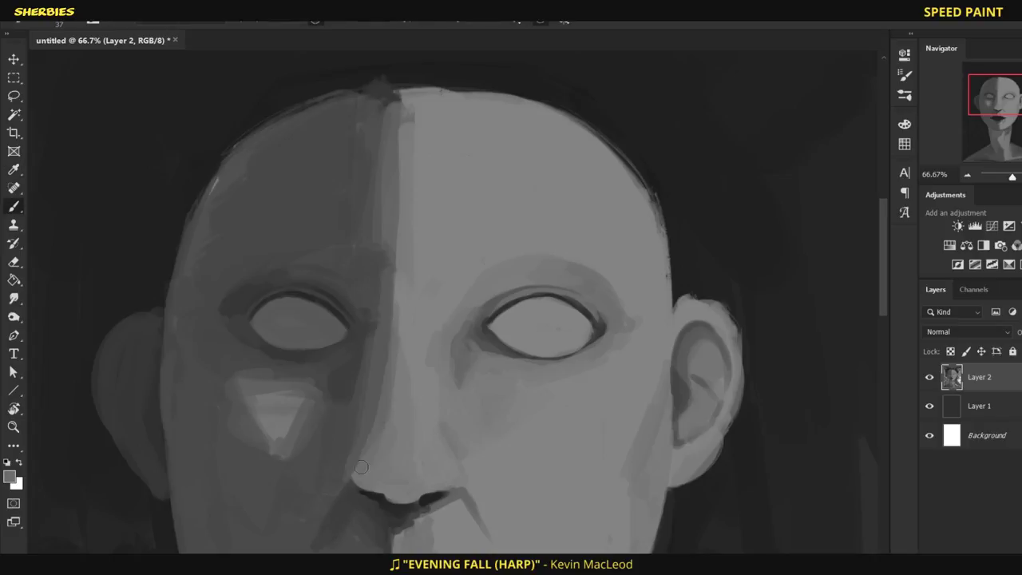
drag(441, 431, 440, 439)
mouse_move(495, 344)
mouse_down()
mouse_move(584, 343)
mouse_move(590, 324)
mouse_move(511, 310)
mouse_up()
Step: Paint dark arched eyebrows above the left eye and the right eye
alt+click(554, 306)
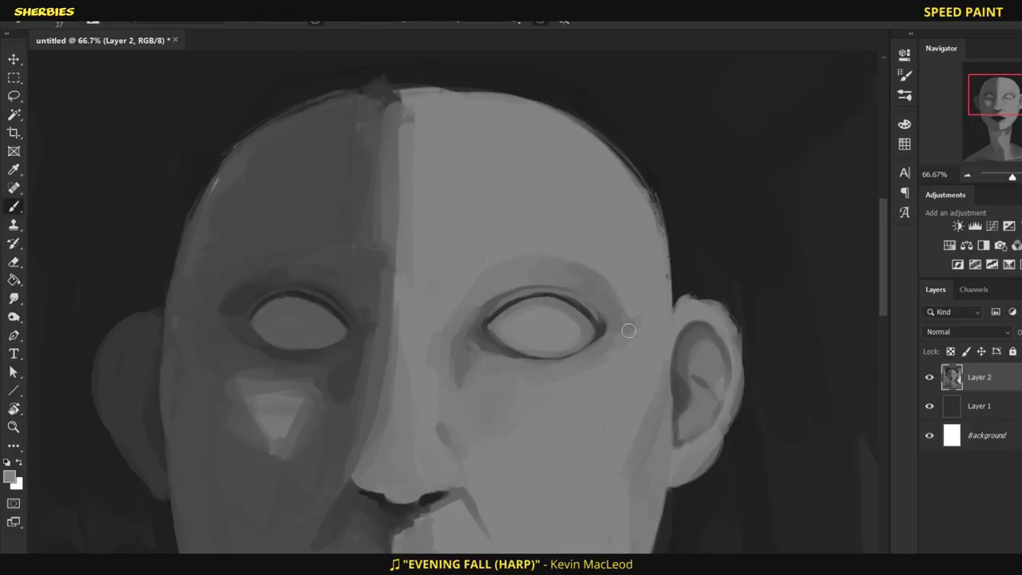
alt+click(254, 316)
mouse_move(228, 285)
mouse_down()
mouse_move(269, 260)
mouse_move(367, 275)
mouse_move(363, 264)
mouse_up()
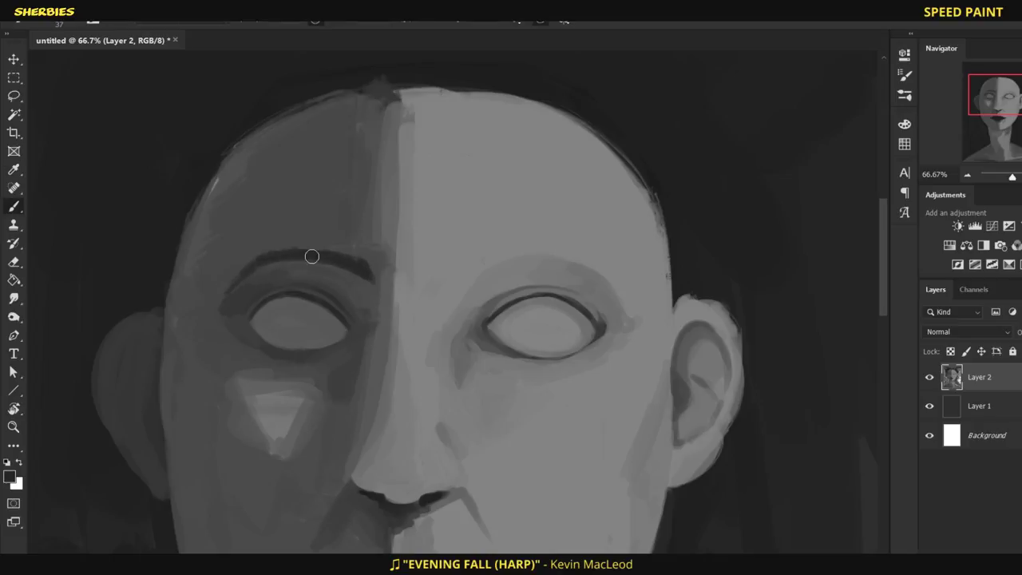
drag(241, 275, 216, 301)
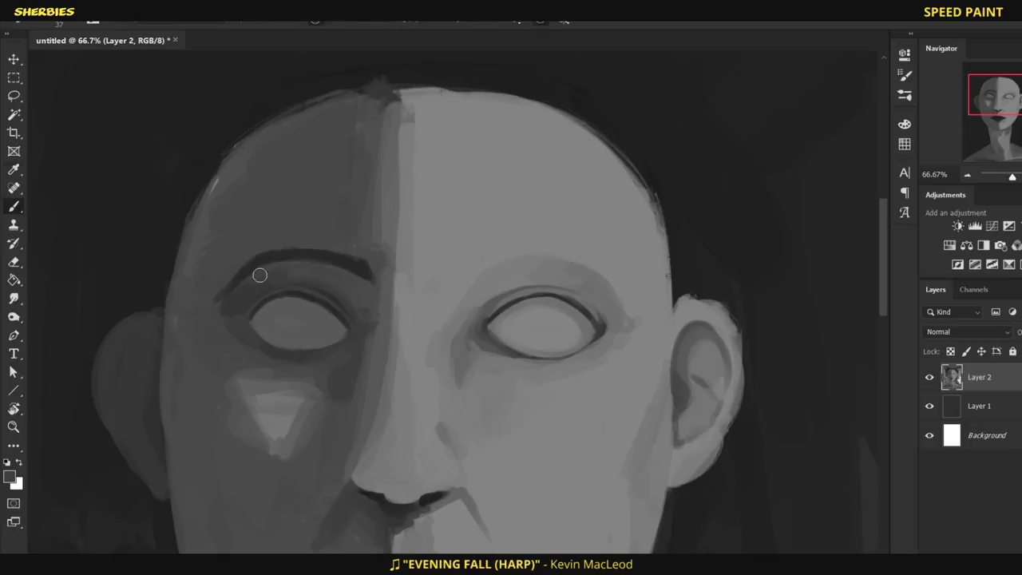
alt+click(293, 257)
drag(359, 267, 335, 262)
alt+click(489, 328)
mouse_move(471, 281)
mouse_down()
mouse_move(625, 287)
mouse_move(475, 272)
mouse_move(580, 242)
mouse_move(587, 270)
mouse_move(536, 258)
mouse_move(451, 279)
mouse_up()
Step: Zoom in on the eyes and darken the left eye socket
click(967, 174)
click(967, 174)
click(967, 174)
click(967, 174)
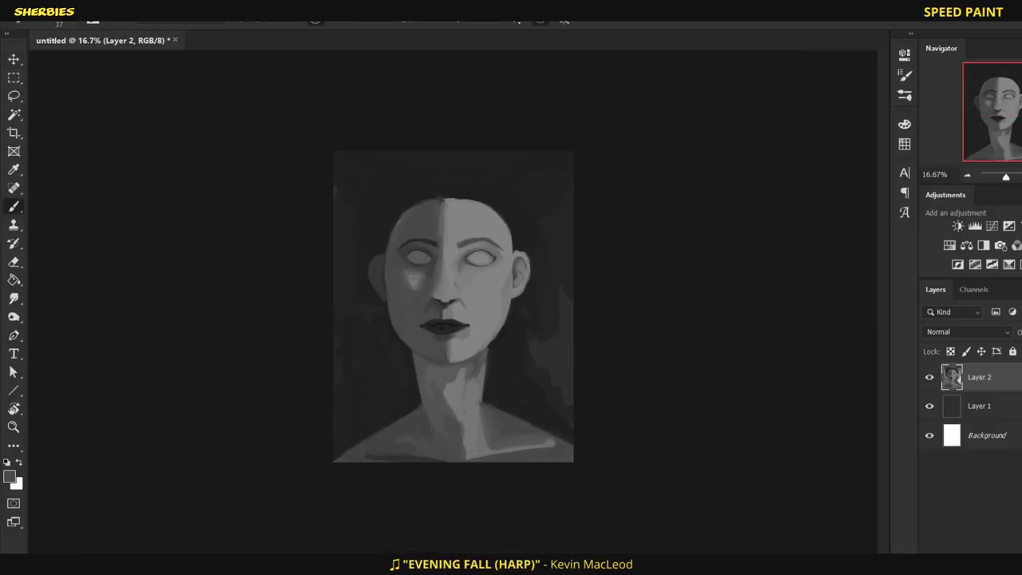
drag(1006, 177, 1012, 176)
drag(994, 128, 994, 103)
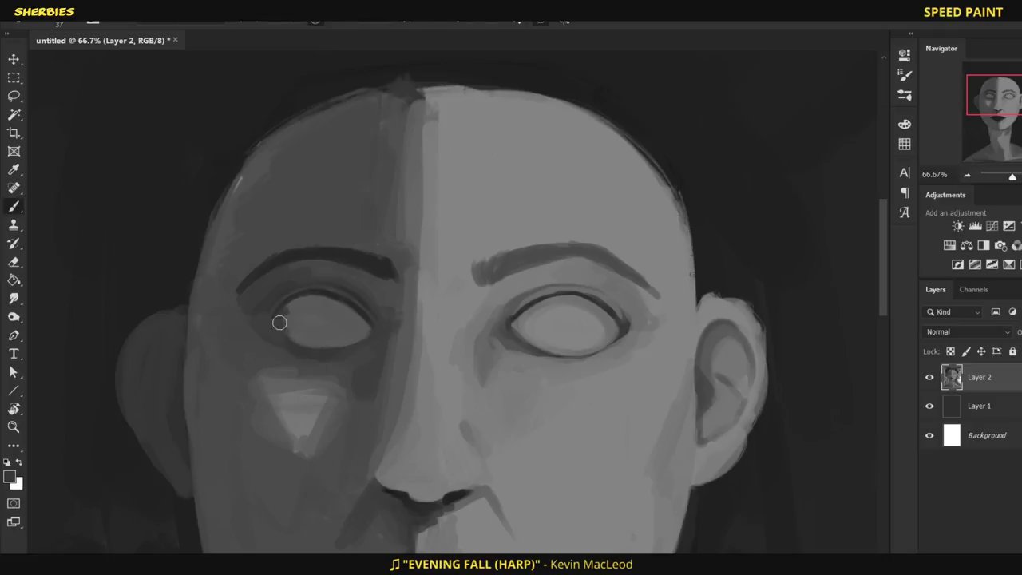
alt+click(313, 257)
mouse_move(287, 303)
mouse_down()
mouse_move(302, 323)
mouse_move(292, 319)
mouse_move(344, 252)
mouse_move(290, 327)
mouse_move(319, 319)
mouse_up()
Step: Darken the right eye's outer upper lid line and add a lit rim to the left ear
alt+click(345, 313)
alt+click(376, 257)
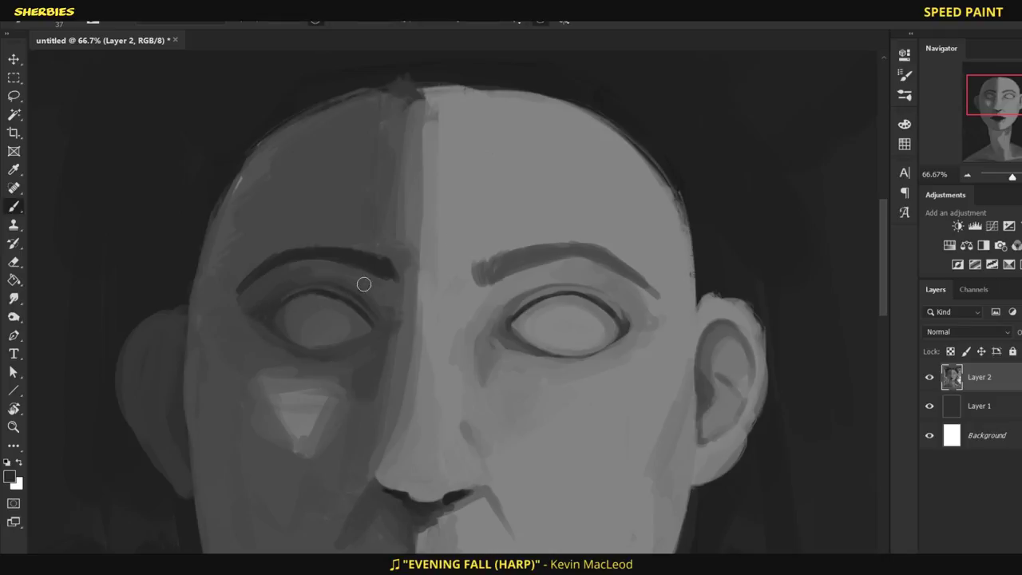
drag(623, 308, 570, 291)
alt+click(268, 263)
mouse_move(173, 408)
mouse_down()
mouse_move(144, 344)
mouse_move(151, 394)
mouse_up()
alt+click(184, 306)
Step: Lasso the forehead and hair area and stretch it with a transform
scroll(264, 150, up, 1)
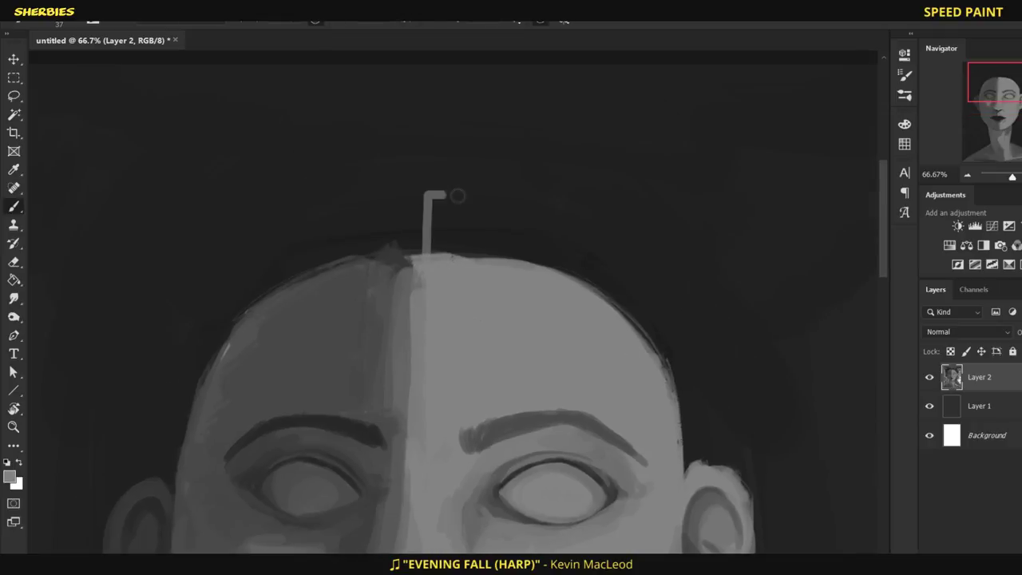
key(ctrl+minus)
key(ctrl+minus)
click(15, 96)
mouse_move(320, 367)
mouse_down()
mouse_move(391, 267)
mouse_move(315, 364)
mouse_up()
key(ctrl+t)
drag(440, 210, 447, 278)
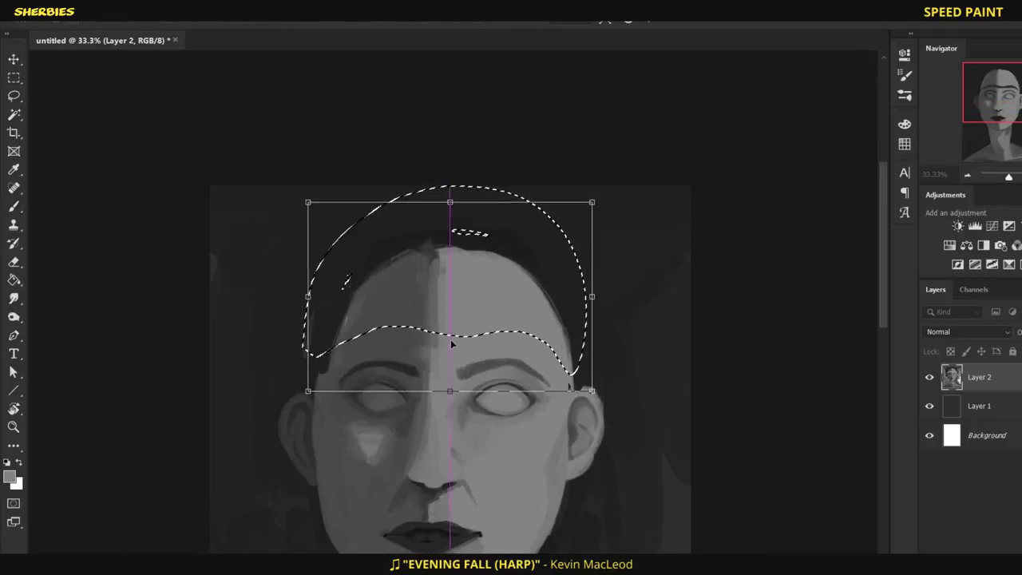
key(Return)
key(ctrl+d)
Step: Reselect the top of the head, flare it outward and stretch it upward
key(v)
key(ctrl+shift+d)
drag(677, 365, 734, 353)
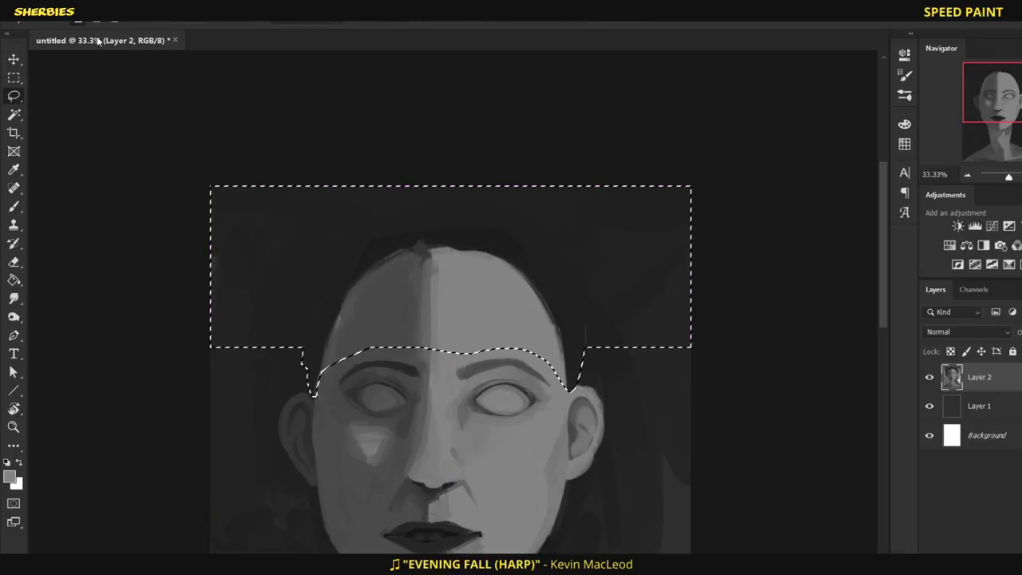
key(ctrl+t)
drag(211, 186, 107, 186)
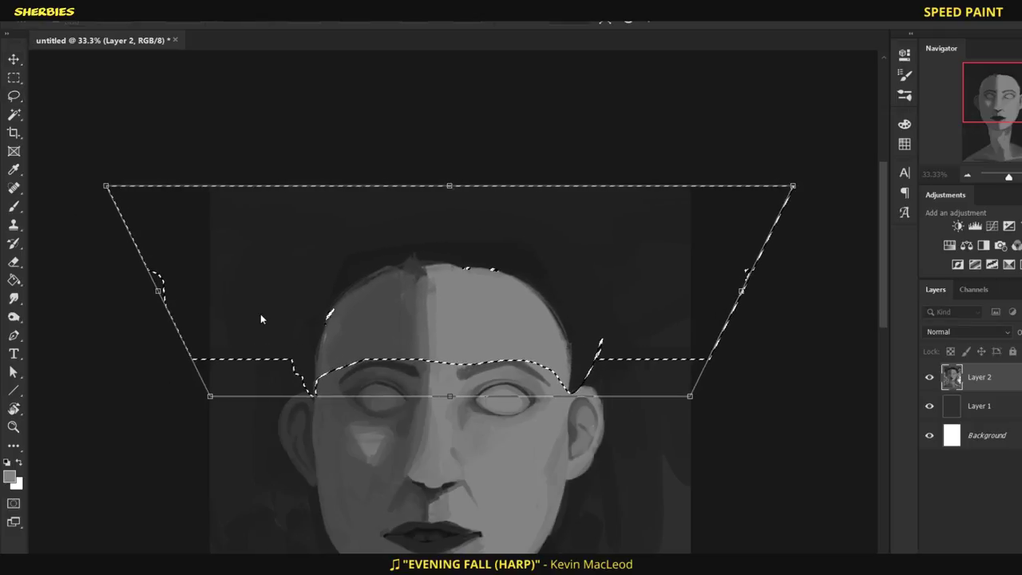
mouse_move(449, 186)
mouse_down()
mouse_move(450, 99)
mouse_move(450, 114)
mouse_up()
key(Return)
key(ctrl+d)
Step: Widen the whole painted layer with Free Transform, then zoom to 25%
key(b)
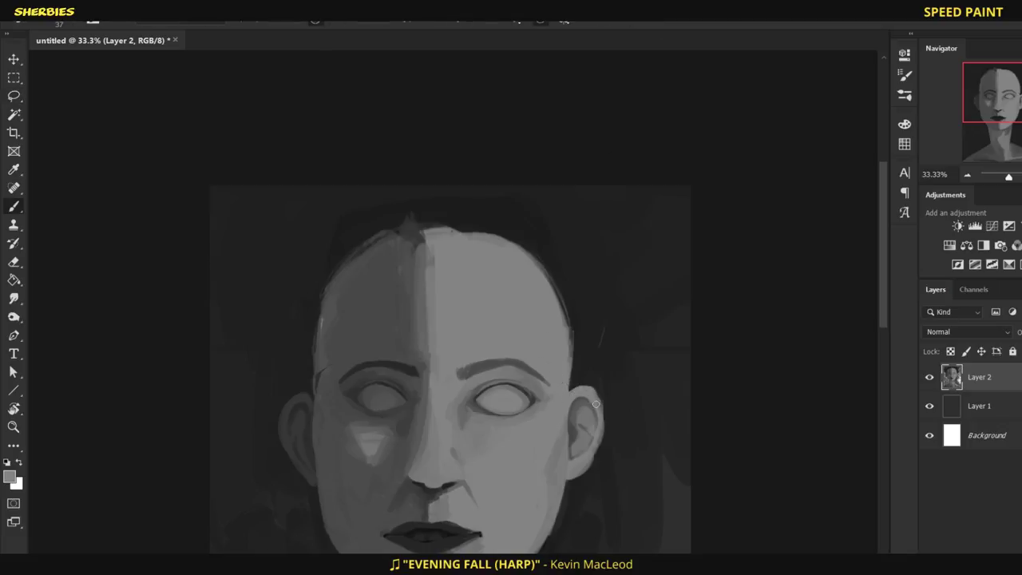
key(alt)
key(alt)
click(966, 177)
key(ctrl+t)
drag(355, 306, 346, 306)
drag(354, 421, 358, 424)
drag(551, 305, 558, 306)
key(ctrl+plus)
key(ctrl+plus)
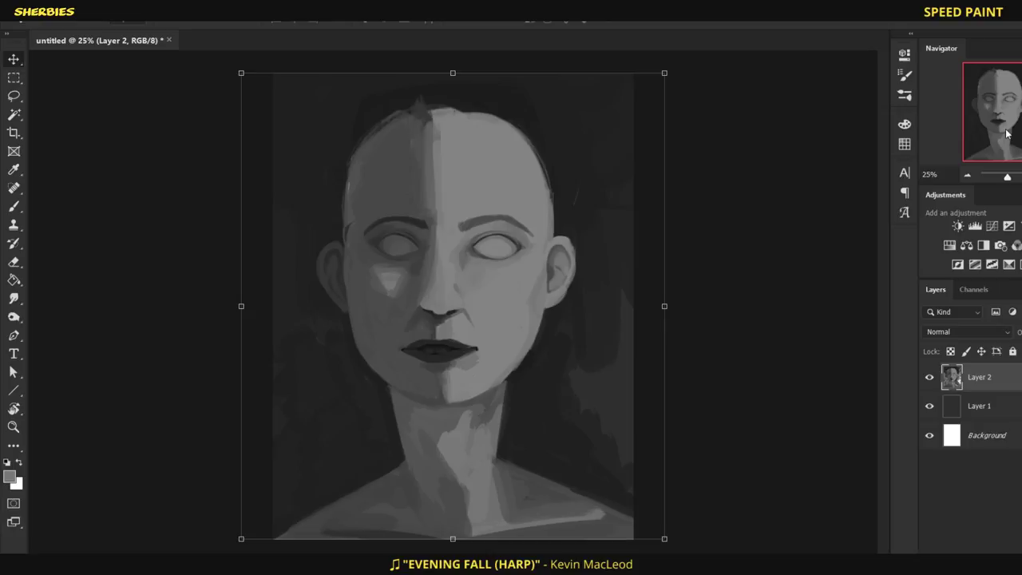
Step: Commit the layer stretch and brush a light stroke along the head's left edge
key(Return)
key(b)
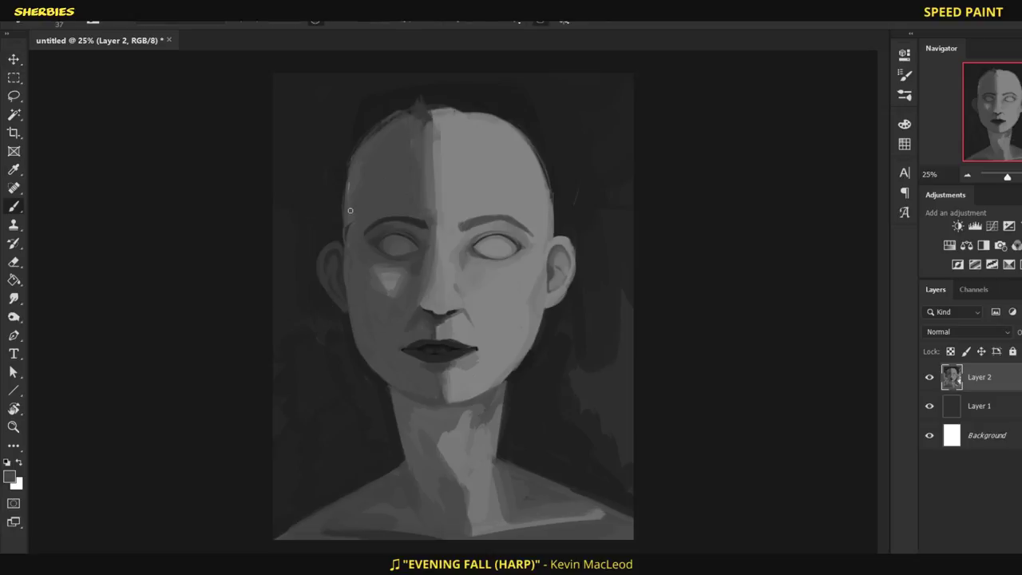
drag(346, 259, 348, 164)
Step: Smudge the triangular left-cheek highlight into a soft glow
alt+click(527, 302)
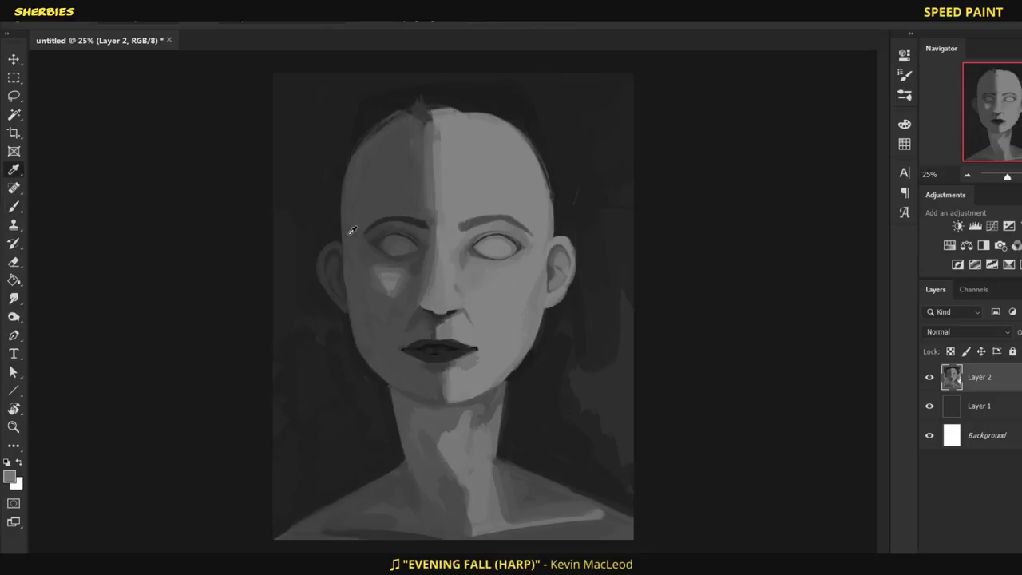
alt+click(357, 319)
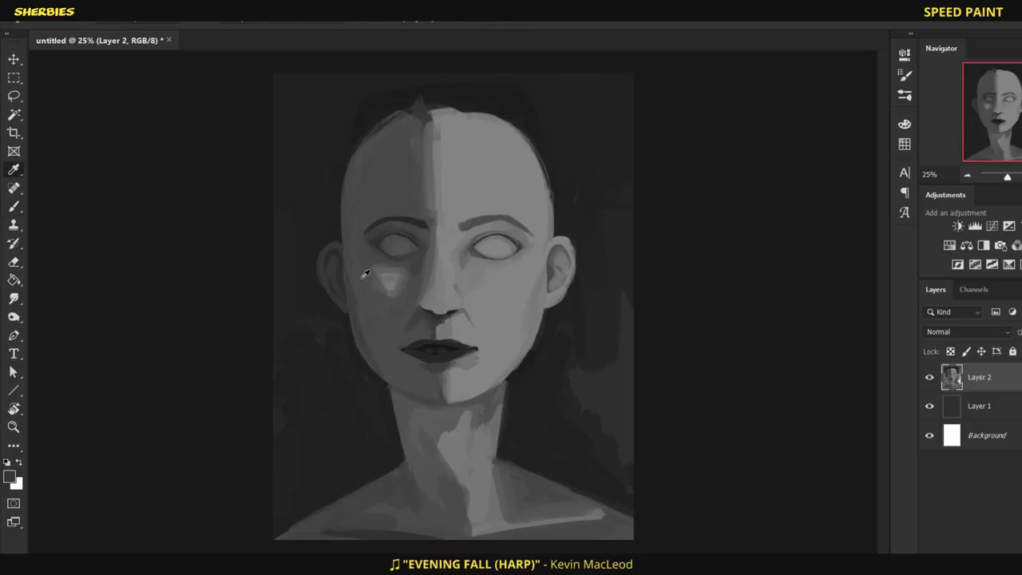
key(r)
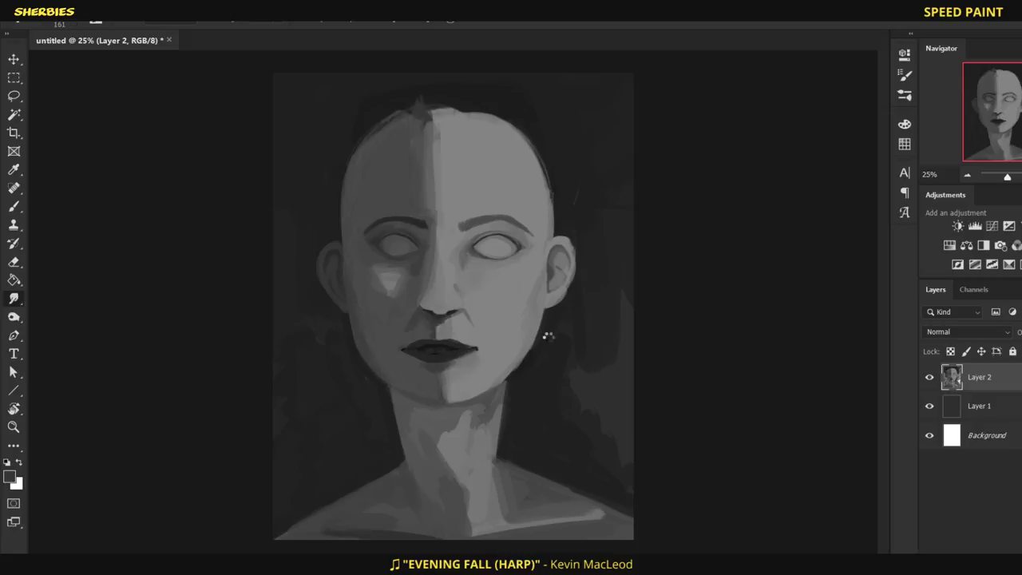
drag(395, 290, 372, 262)
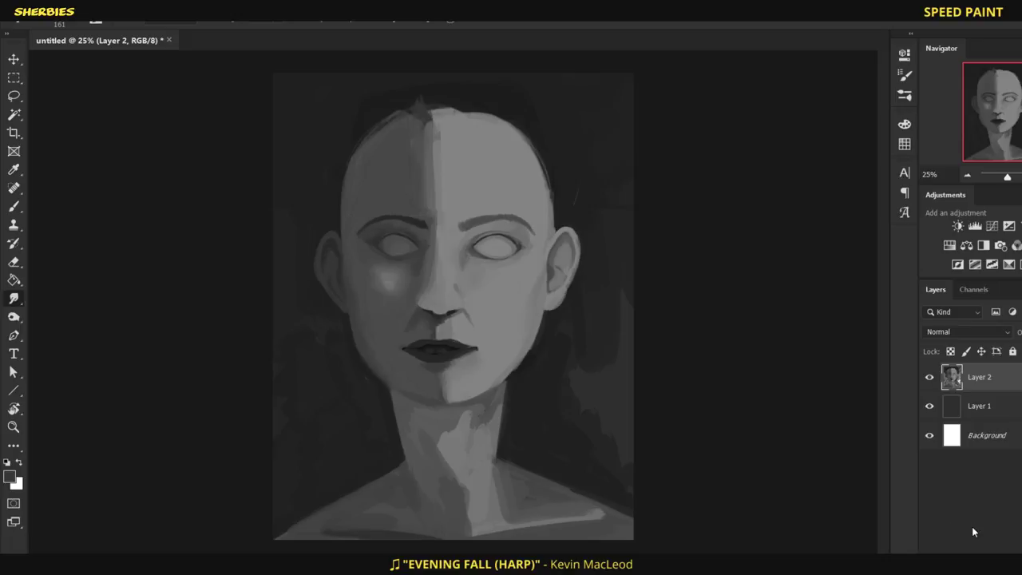
Step: Add a new Layer 3 and paint a dark diagonal shadow across the neck
key(i)
key(ctrl+shift+alt+n)
key(b)
mouse_move(482, 395)
mouse_down()
mouse_move(420, 447)
mouse_move(457, 408)
mouse_move(432, 412)
mouse_move(393, 366)
mouse_move(404, 440)
mouse_move(436, 425)
mouse_move(416, 435)
mouse_move(398, 400)
mouse_move(419, 441)
mouse_move(415, 410)
mouse_move(398, 415)
mouse_move(422, 430)
mouse_move(437, 425)
mouse_move(408, 435)
mouse_up()
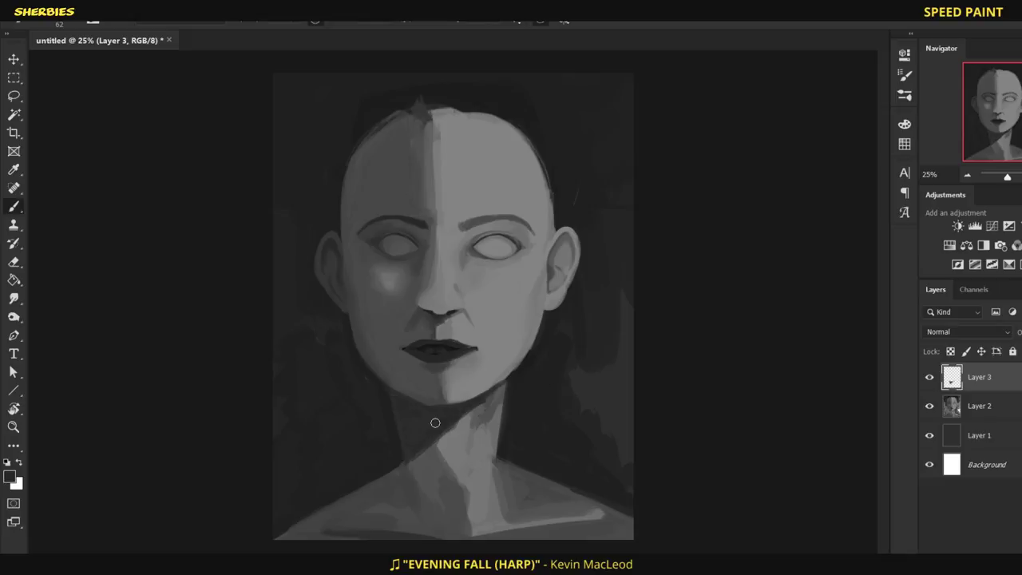
mouse_move(435, 422)
mouse_down()
mouse_move(417, 504)
mouse_move(408, 443)
mouse_up()
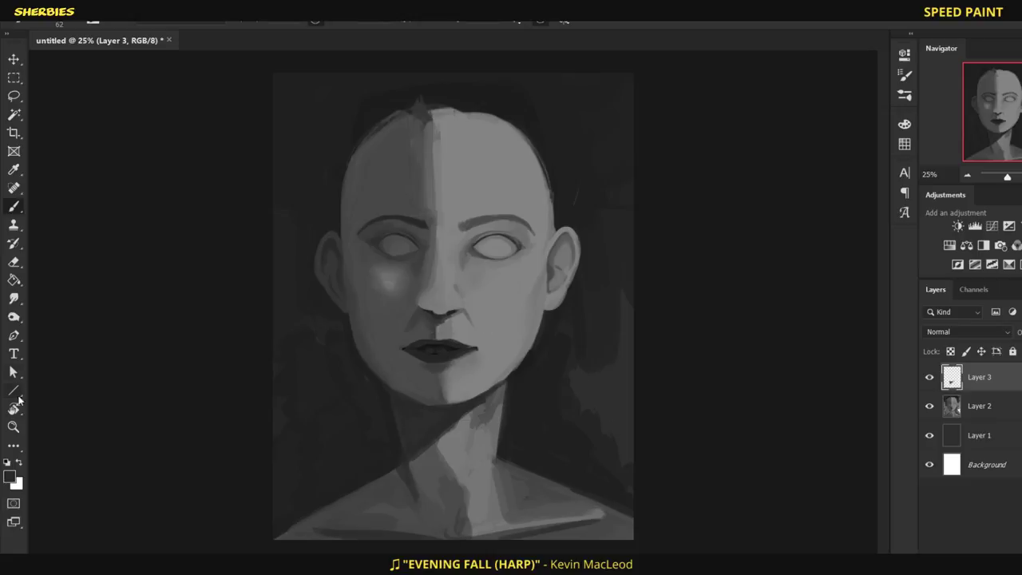
click(14, 298)
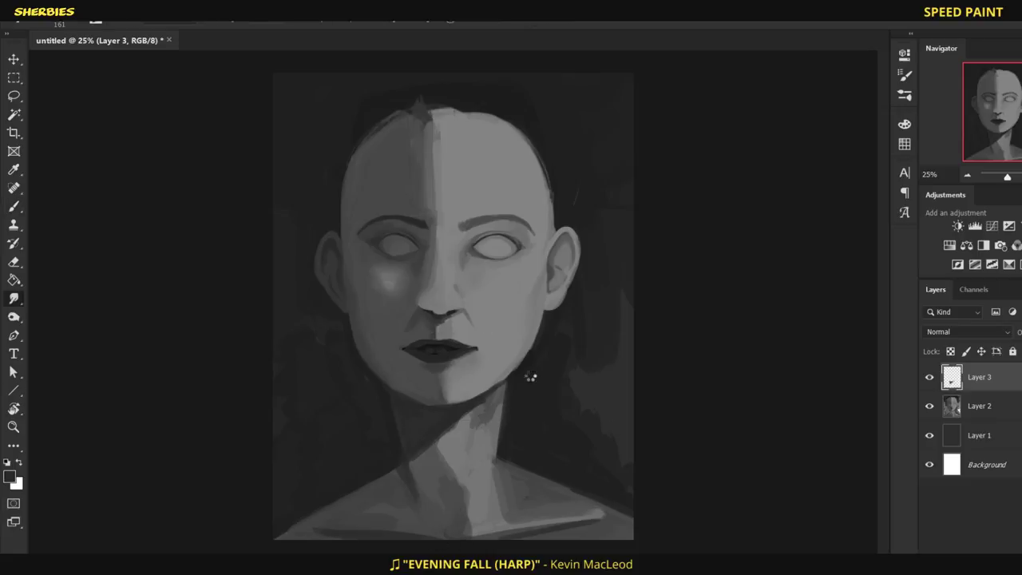
Step: Sample light and dark greys and layer alternating strokes over the neck
key(i)
click(493, 416)
key(b)
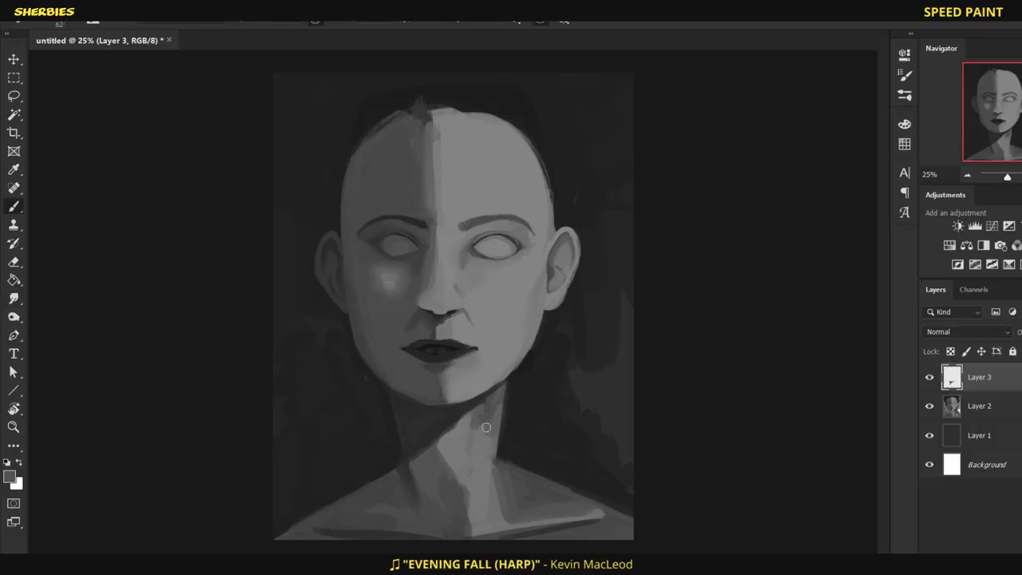
alt+click(492, 398)
key(i)
key(b)
alt+click(445, 409)
drag(455, 441, 444, 418)
alt+click(467, 484)
mouse_move(459, 479)
mouse_down()
mouse_move(463, 447)
mouse_move(447, 421)
mouse_up()
alt+click(470, 472)
Step: Paint a bright light edge along the right shoulder
alt+click(511, 479)
alt+click(516, 471)
drag(498, 462, 631, 525)
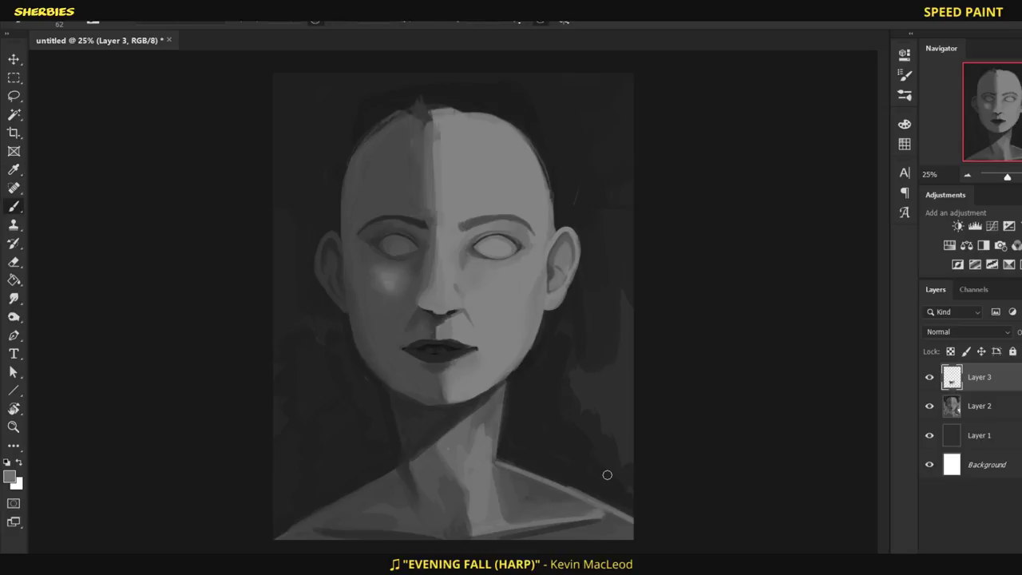
drag(495, 463, 657, 529)
Step: Darken the right ear's inner and upper shape, then lighten its dark inner area
alt+click(571, 268)
drag(552, 255, 554, 281)
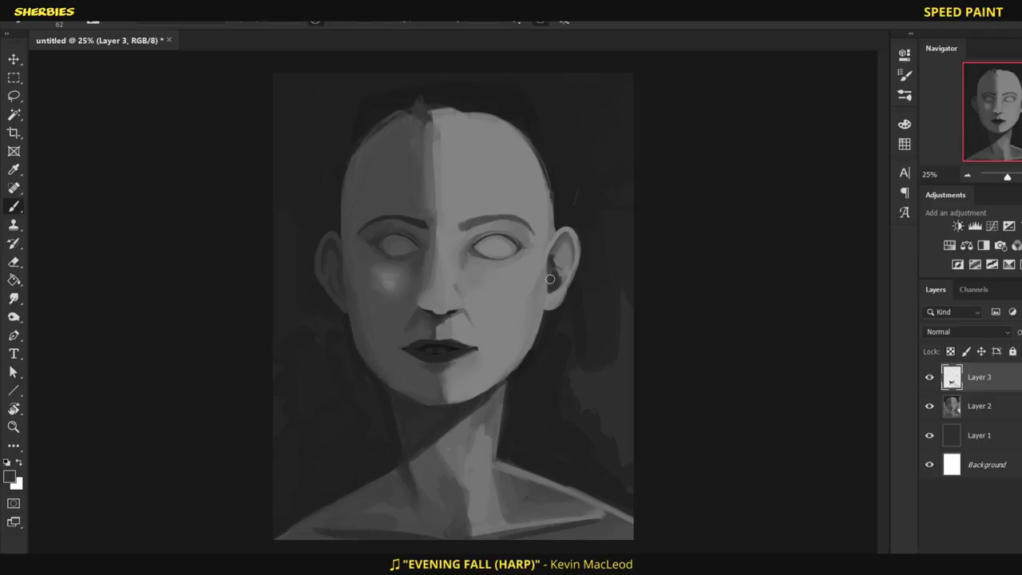
mouse_move(559, 234)
mouse_down()
mouse_move(557, 283)
mouse_move(606, 187)
mouse_move(560, 258)
mouse_up()
alt+click(571, 240)
alt+click(551, 257)
alt+click(564, 251)
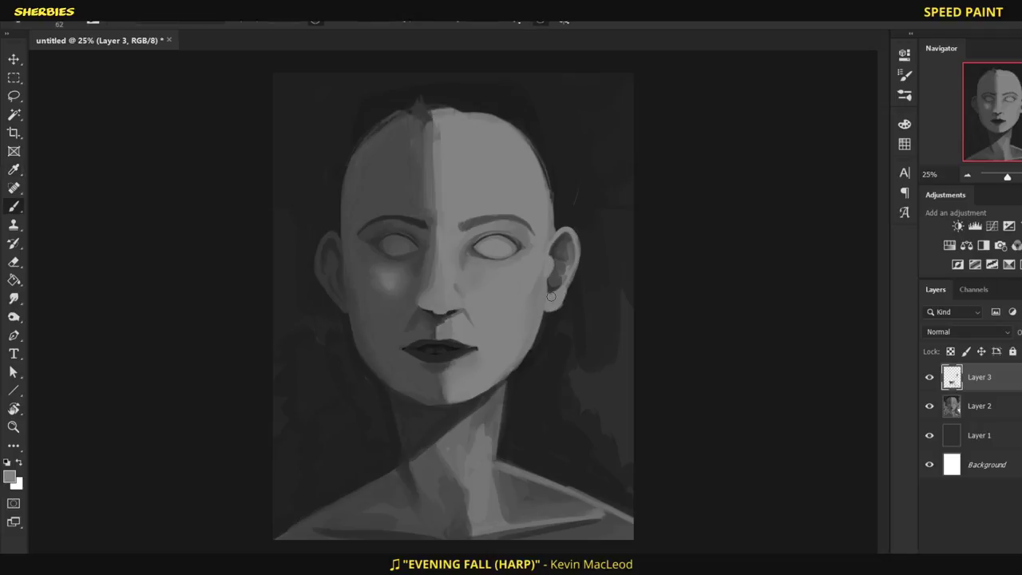
drag(572, 238, 577, 262)
alt+click(347, 342)
key(bracketright)
key(bracketright)
key(bracketright)
key(bracketright)
alt+click(627, 339)
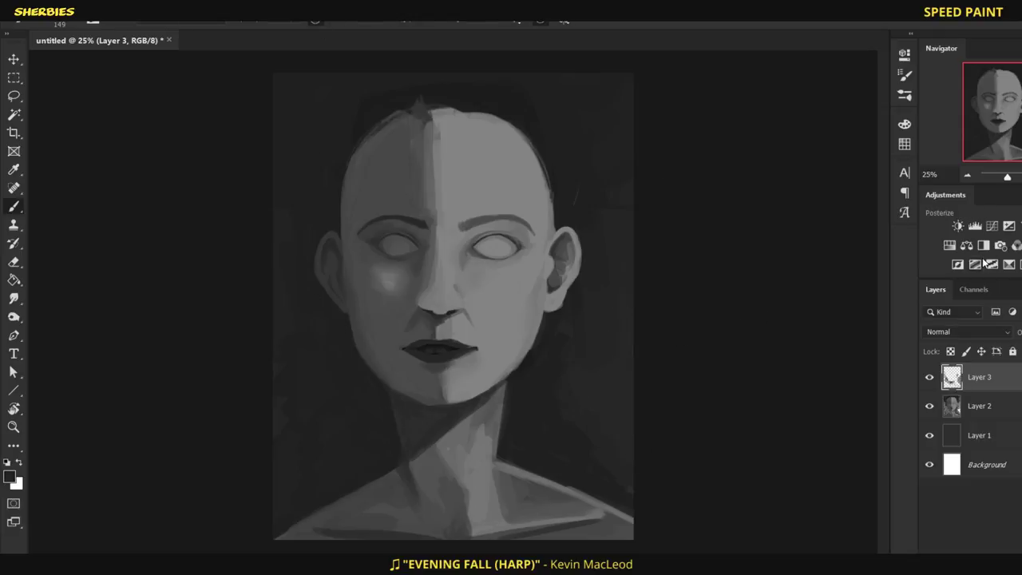
Step: Add a Levels adjustment for contrast and merge all visible layers into Layer 1
click(974, 226)
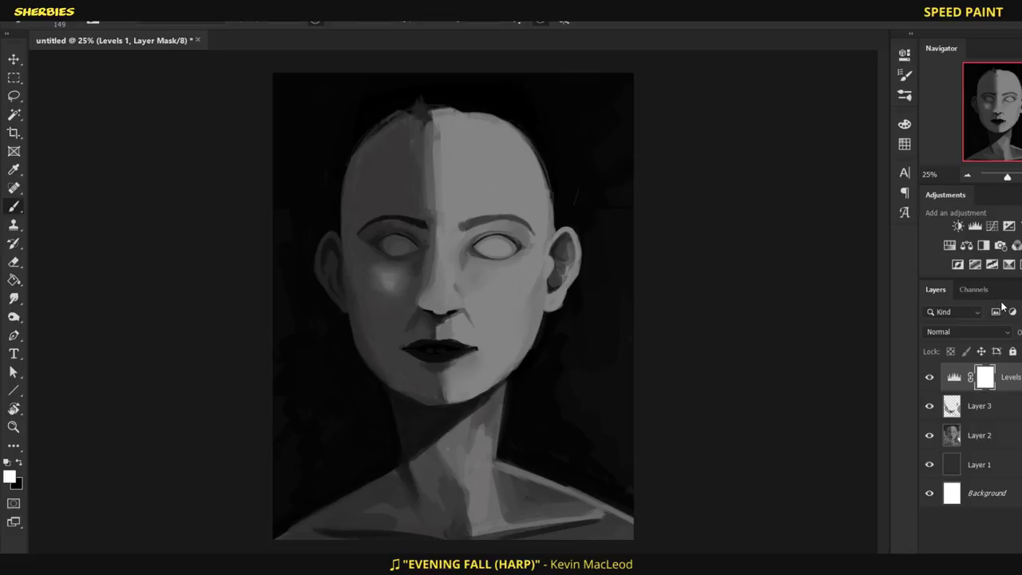
key(l)
key(ctrl+shift+e)
Step: Lasso the area around the left eye and apply a free transform to it
mouse_move(364, 211)
mouse_down()
mouse_move(368, 261)
mouse_move(364, 209)
mouse_move(344, 233)
mouse_up()
key(ctrl+t)
click(653, 22)
key(ctrl+d)
Step: Paint over the white crescent and light stroke beside the left eye with sampled darker tones
key(b)
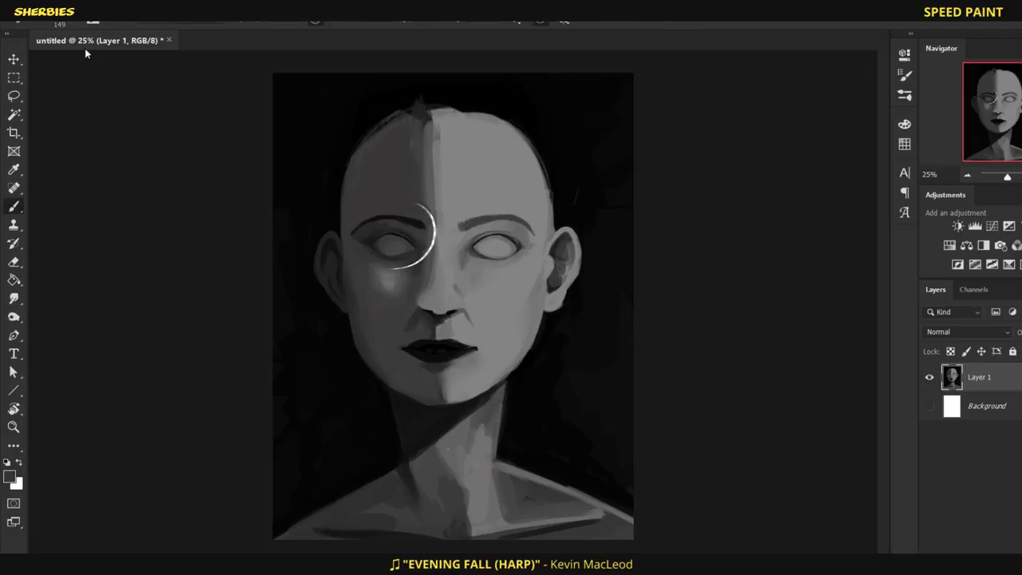
alt+click(431, 216)
mouse_move(432, 209)
mouse_down()
mouse_move(429, 264)
mouse_move(419, 259)
mouse_up()
alt+click(428, 255)
alt+click(424, 257)
alt+click(424, 256)
alt+click(430, 231)
alt+click(445, 212)
alt+click(399, 273)
drag(390, 267, 406, 265)
alt+click(418, 257)
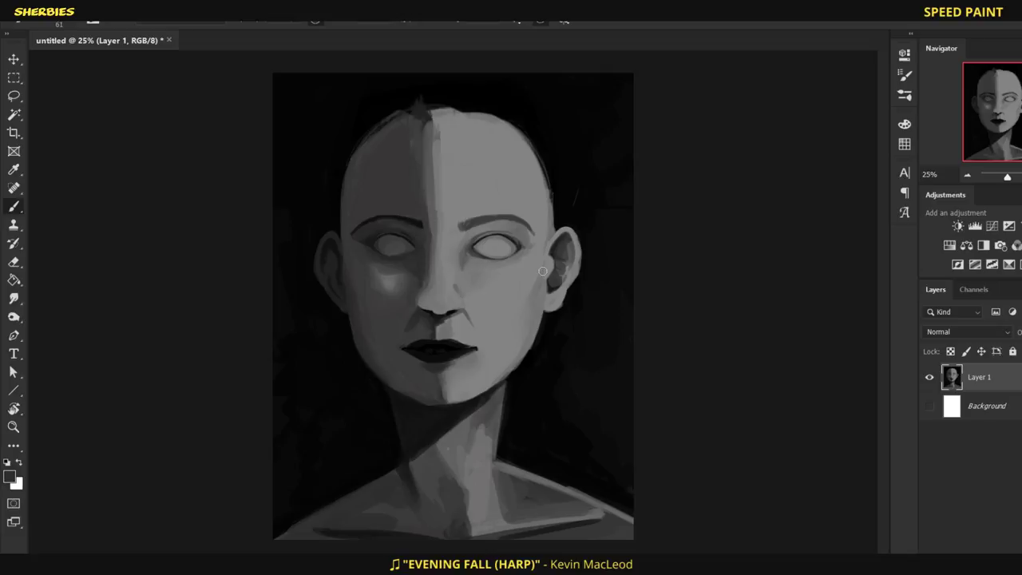
alt+click(458, 256)
Step: Darken the shadow on the lower-left shoulder with a dark neck tone
alt+click(476, 489)
mouse_move(391, 472)
mouse_down()
mouse_move(282, 537)
mouse_move(336, 529)
mouse_move(285, 542)
mouse_move(382, 490)
mouse_up()
drag(349, 527, 377, 500)
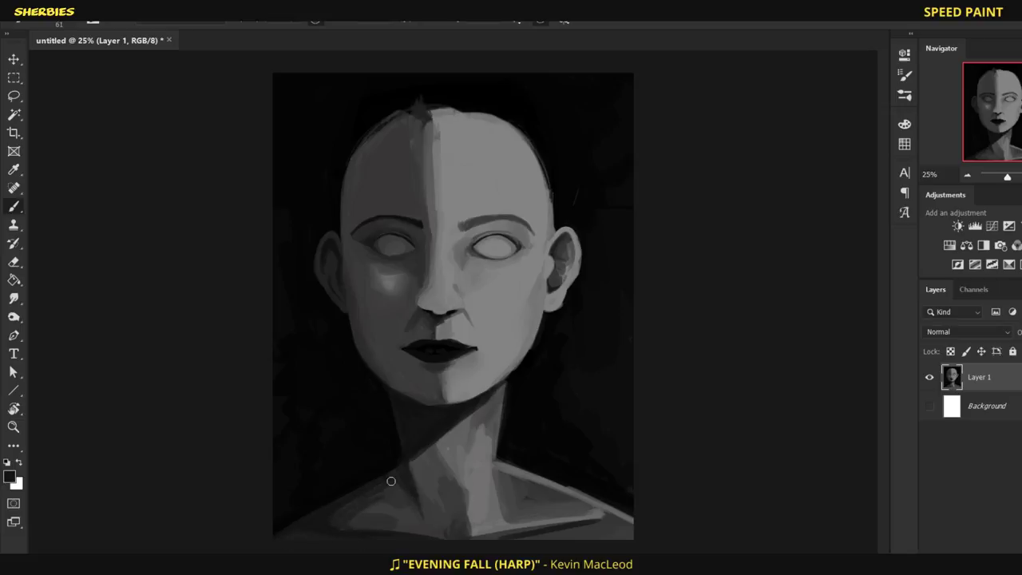
Step: Smudge the neck shading and soften the right collarbone highlight
key(r)
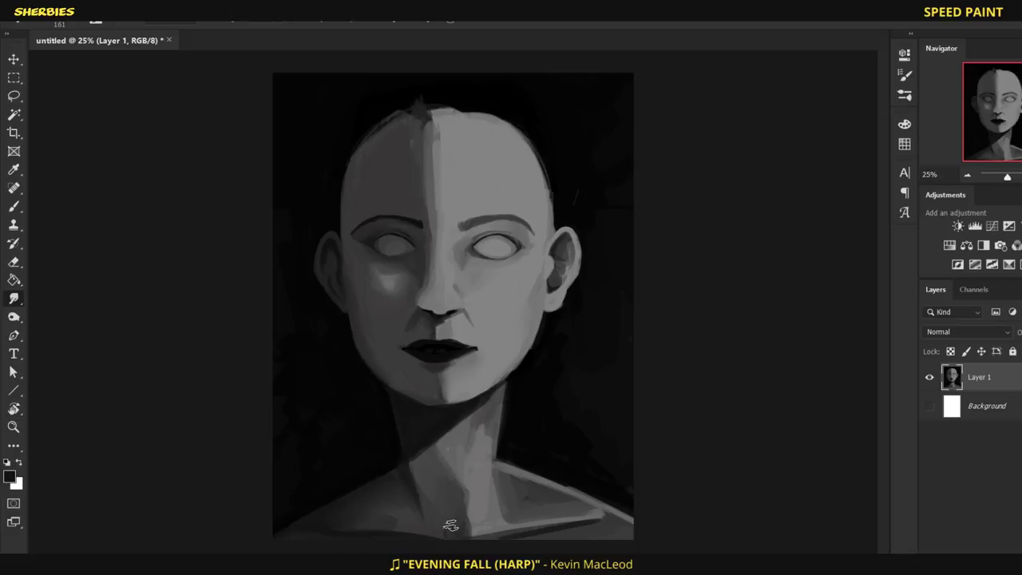
drag(462, 483, 461, 516)
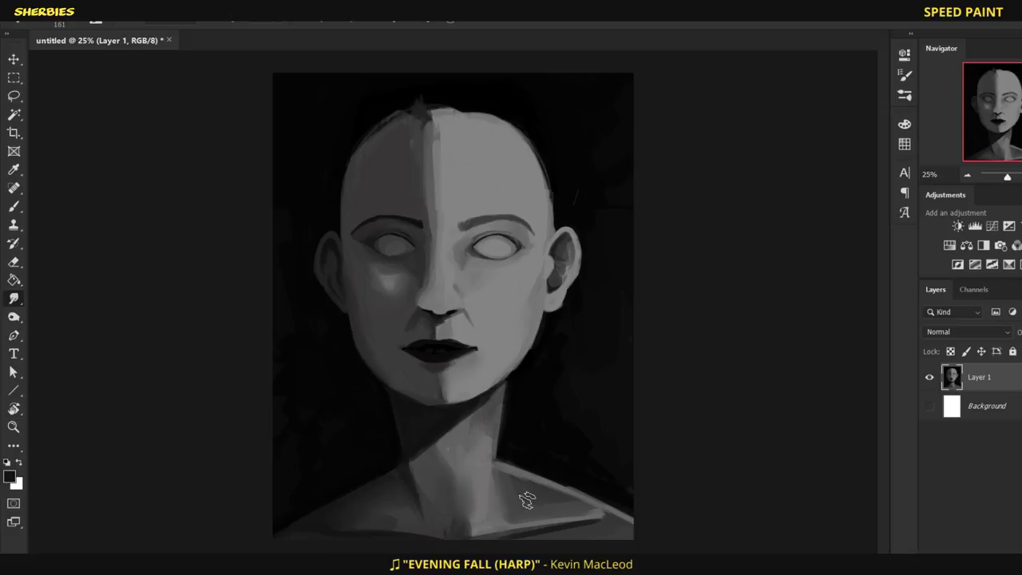
mouse_move(565, 491)
mouse_down()
mouse_move(513, 524)
mouse_move(598, 513)
mouse_move(503, 513)
mouse_up()
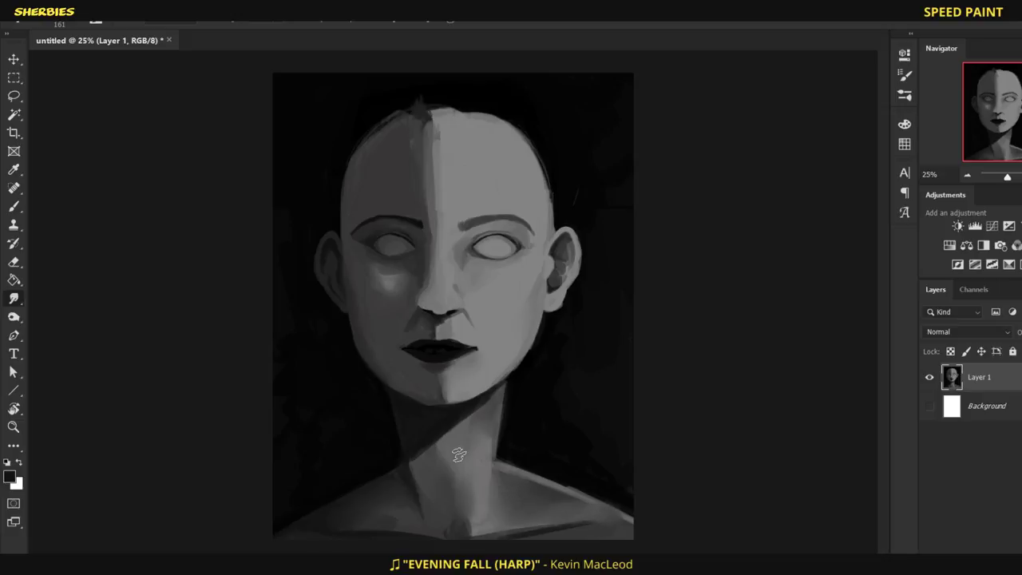
key(ctrl+plus)
key(ctrl+plus)
key(ctrl+plus)
Step: Try darker strokes on the right eye's lid and outer corner, then undo them
key(b)
drag(467, 287, 587, 283)
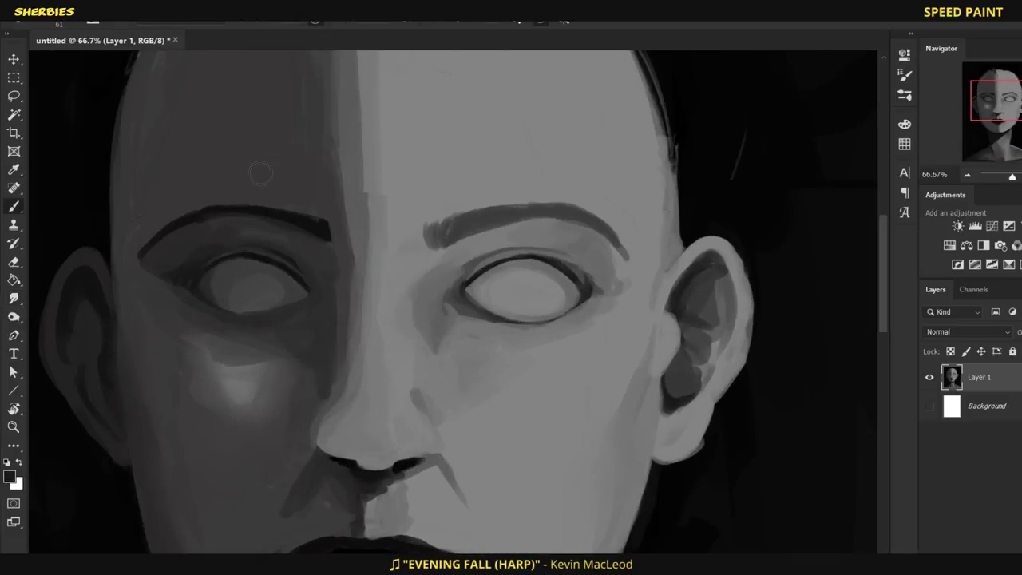
mouse_move(505, 259)
mouse_down()
mouse_move(579, 261)
mouse_move(576, 275)
mouse_move(589, 271)
mouse_move(578, 270)
mouse_move(589, 275)
mouse_move(581, 282)
mouse_move(552, 265)
mouse_move(581, 267)
mouse_up()
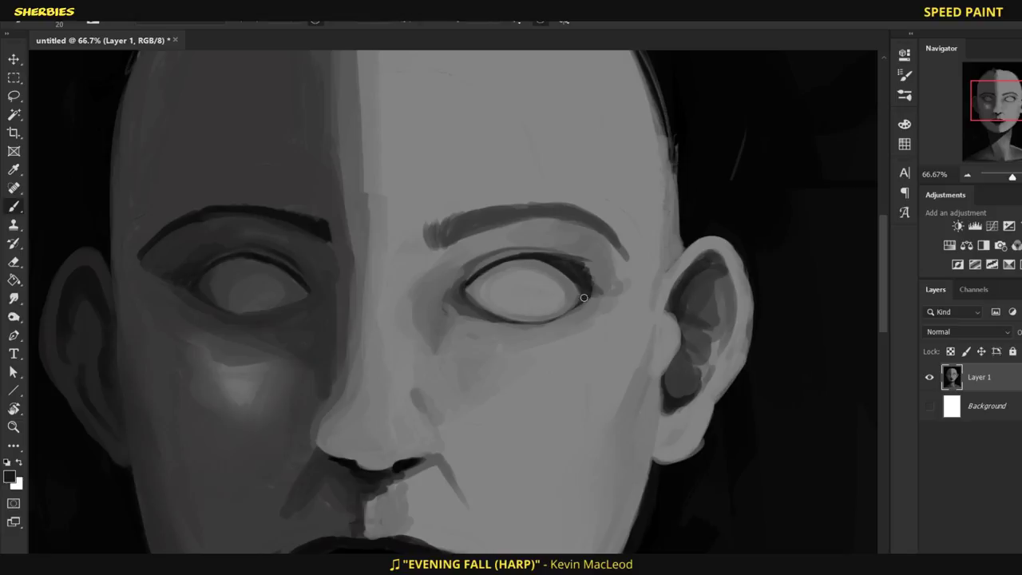
key(ctrl+z)
key(ctrl+z)
key(ctrl+z)
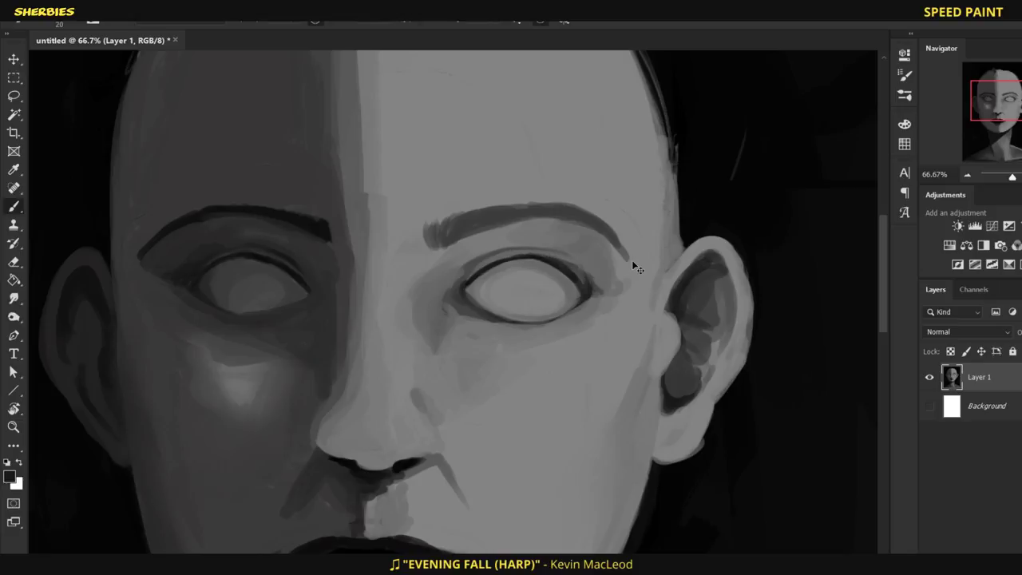
drag(590, 285, 608, 268)
drag(516, 254, 509, 256)
key(ctrl+z)
key(ctrl+z)
key(ctrl+z)
key(ctrl+z)
Step: Dab a white glint on the nose tip and a toned-down light line down the bridge
key(x)
click(399, 427)
mouse_move(394, 268)
mouse_down()
mouse_move(391, 404)
mouse_move(397, 315)
mouse_move(388, 291)
mouse_move(384, 384)
mouse_up()
alt+click(402, 253)
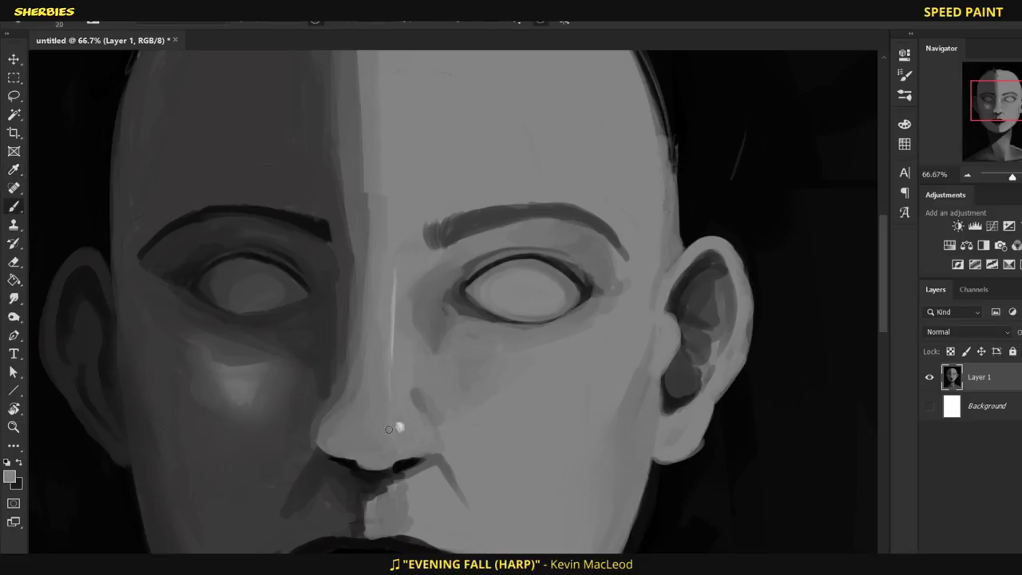
drag(392, 269, 389, 309)
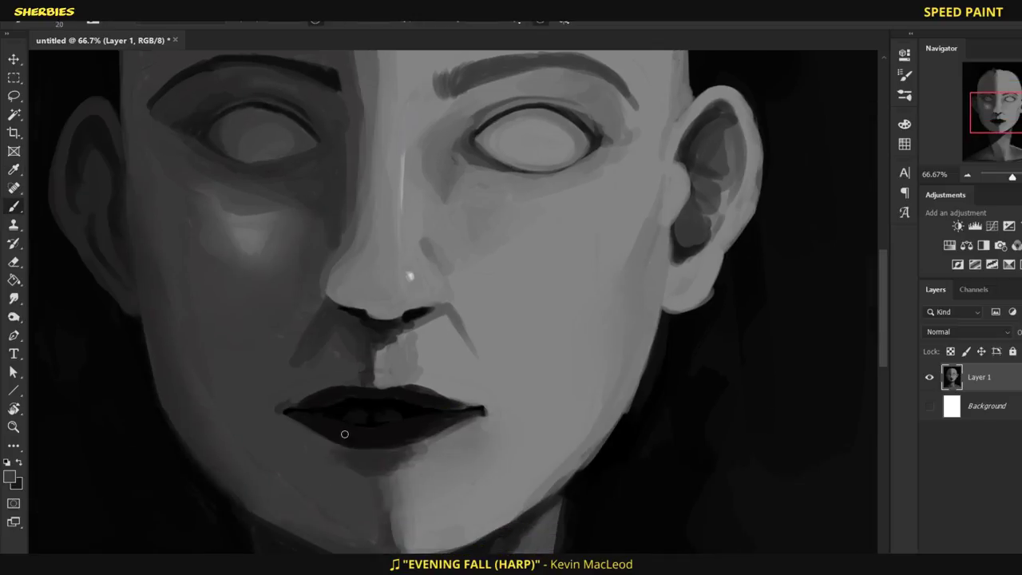
Step: Brush faint highlights on the lower and upper lips
mouse_move(422, 429)
mouse_down()
mouse_move(384, 439)
mouse_move(429, 424)
mouse_up()
drag(400, 389, 411, 392)
key(r)
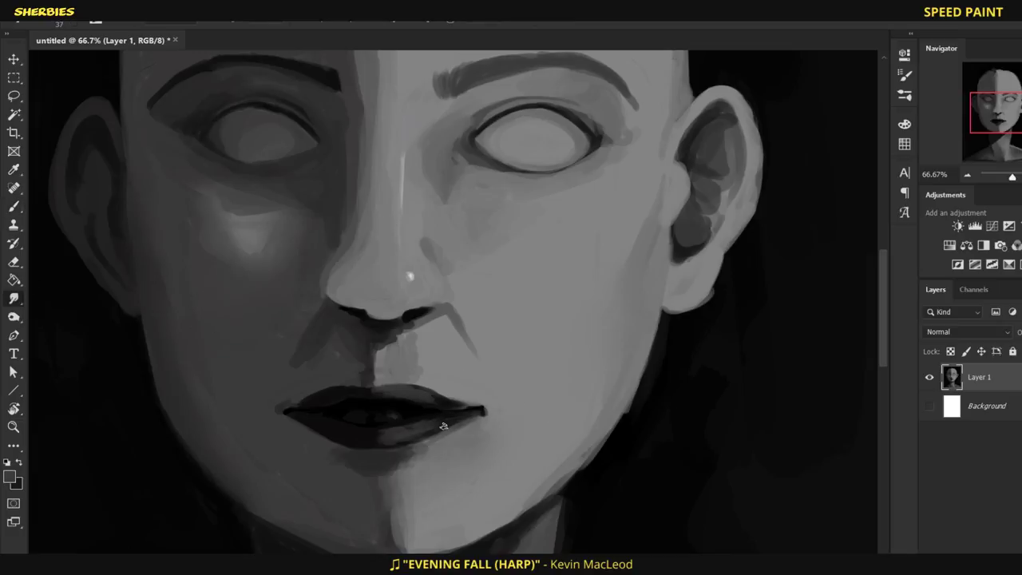
Step: Darken the upper lip edge with a tone sampled from the lips
key(i)
click(375, 417)
key(b)
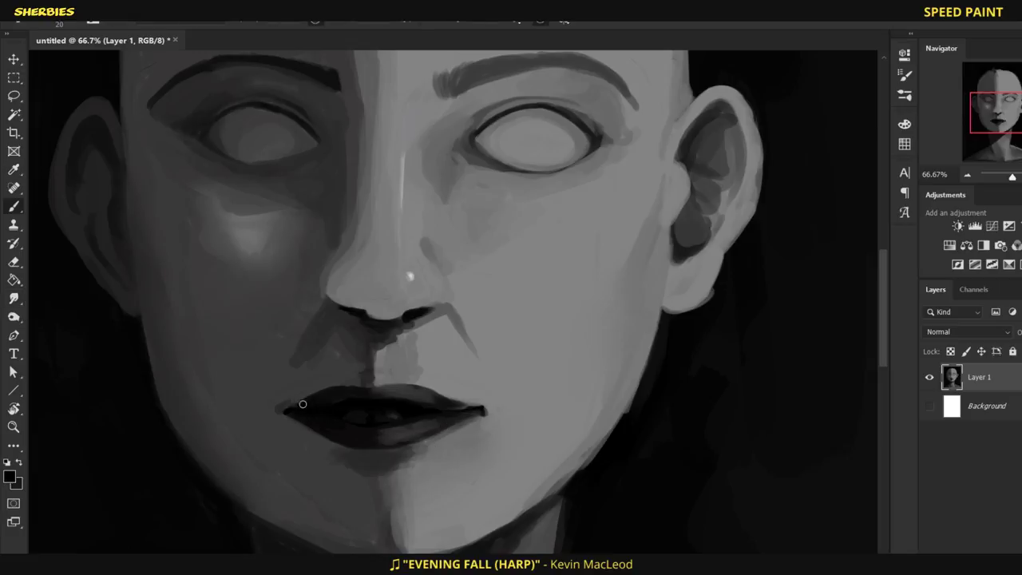
drag(332, 388, 354, 388)
key(i)
click(352, 338)
key(b)
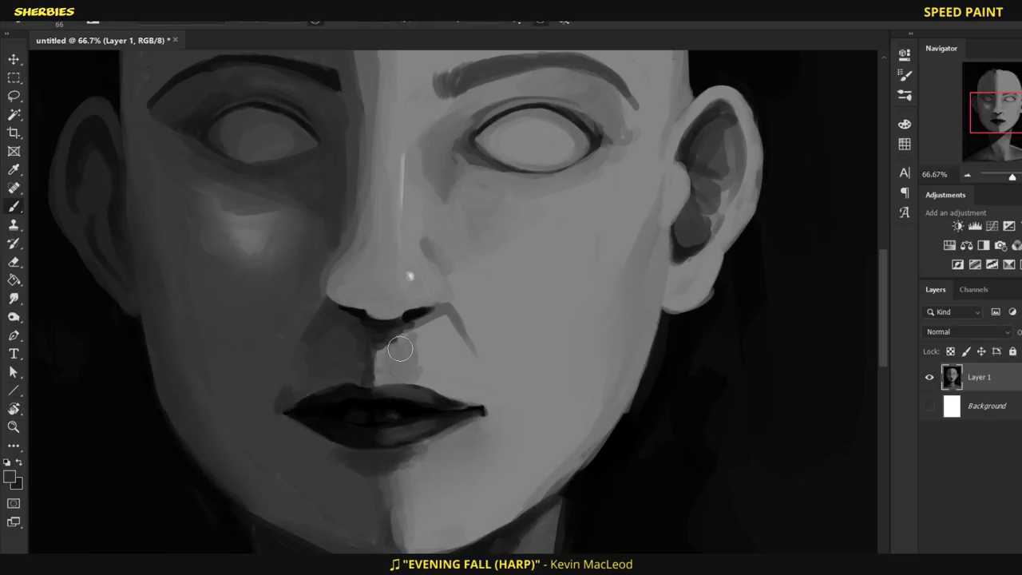
alt+click(303, 406)
Step: Shade around and under the right eye socket and lighten the skin below the brow
alt+click(479, 158)
mouse_move(485, 167)
mouse_down()
mouse_move(450, 149)
mouse_move(470, 125)
mouse_move(516, 128)
mouse_up()
mouse_move(451, 165)
mouse_down()
mouse_move(537, 169)
mouse_move(486, 146)
mouse_move(461, 166)
mouse_up()
alt+click(455, 112)
mouse_move(454, 130)
mouse_down()
mouse_move(624, 79)
mouse_move(458, 119)
mouse_move(481, 101)
mouse_move(570, 80)
mouse_up()
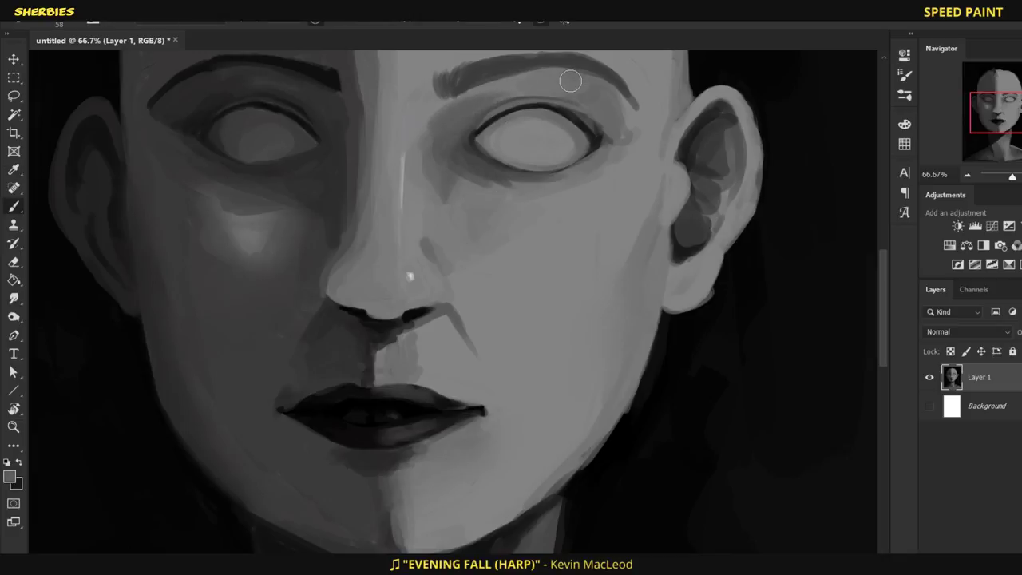
Step: Darken the right side of the head, the ear edge and temple with background tones
alt+click(677, 138)
drag(679, 134, 657, 290)
alt+click(695, 120)
drag(685, 114, 687, 59)
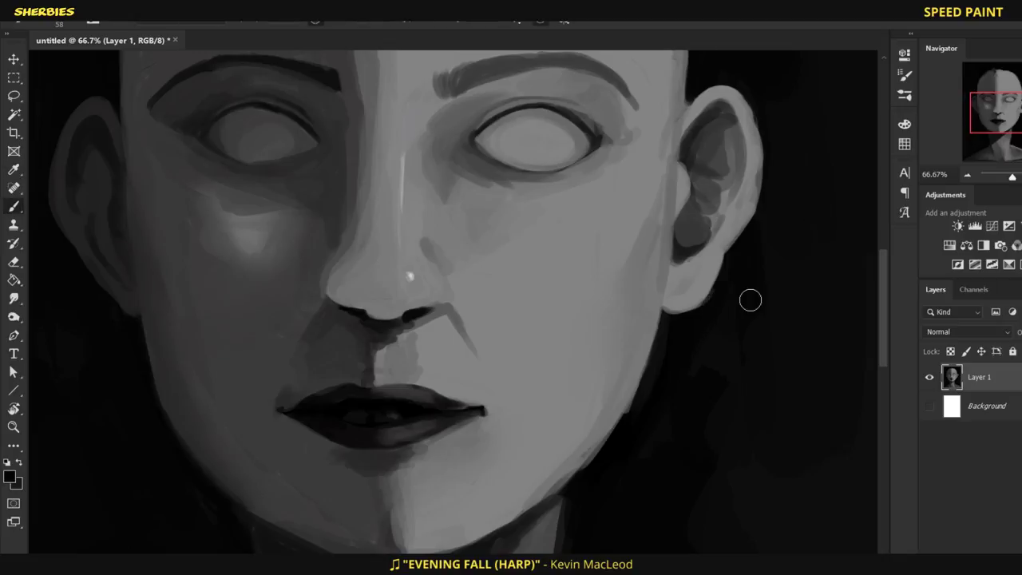
Step: Deepen and smooth the ear's inner shadow, sampling nearby greys
alt+click(298, 491)
alt+click(84, 208)
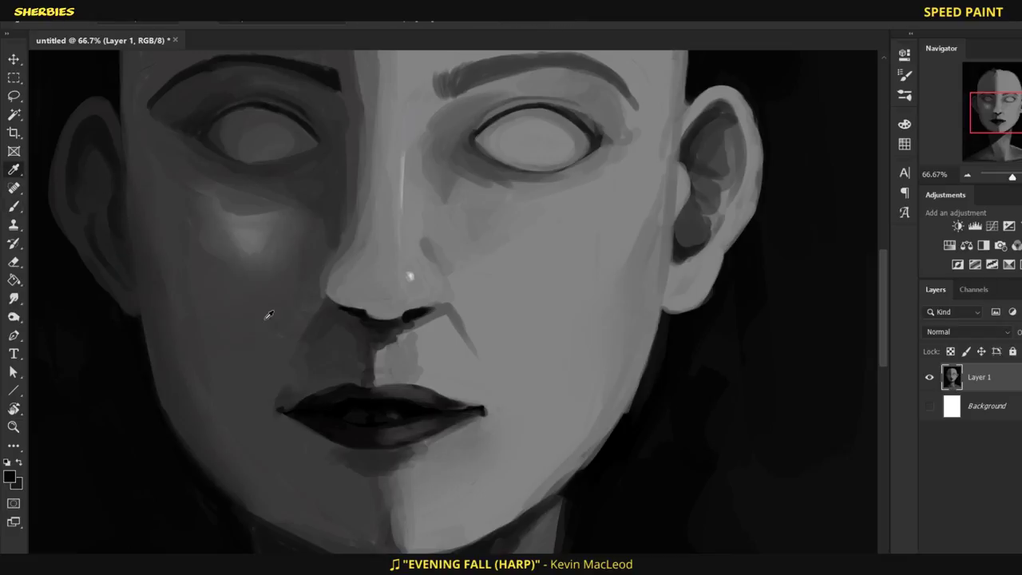
mouse_move(107, 136)
mouse_down()
mouse_move(69, 186)
mouse_move(97, 245)
mouse_move(133, 229)
mouse_move(109, 198)
mouse_move(100, 147)
mouse_up()
mouse_move(118, 185)
mouse_down()
mouse_move(92, 164)
mouse_move(107, 198)
mouse_move(91, 152)
mouse_move(119, 240)
mouse_move(86, 212)
mouse_up()
key(r)
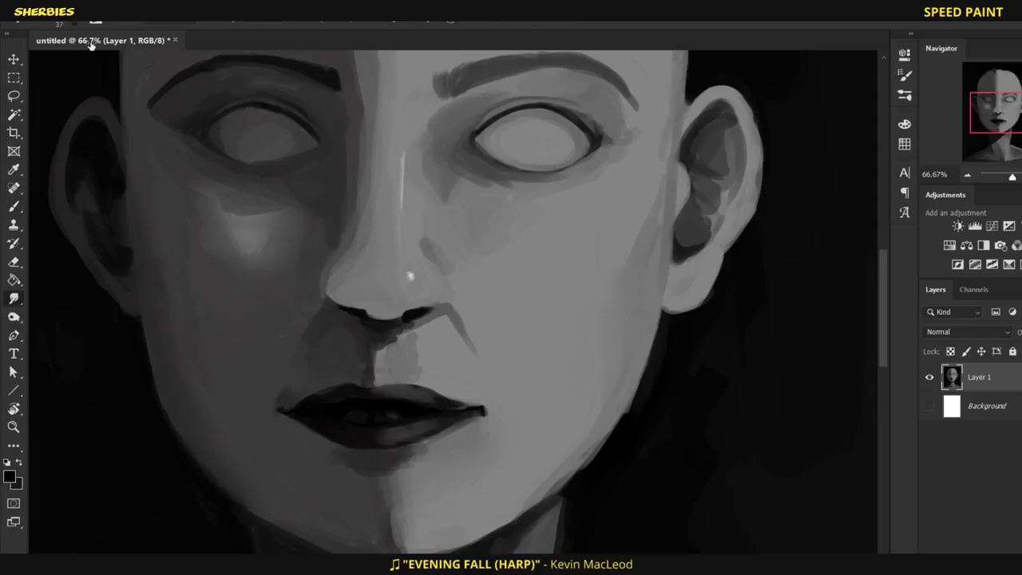
key(b)
alt+click(89, 198)
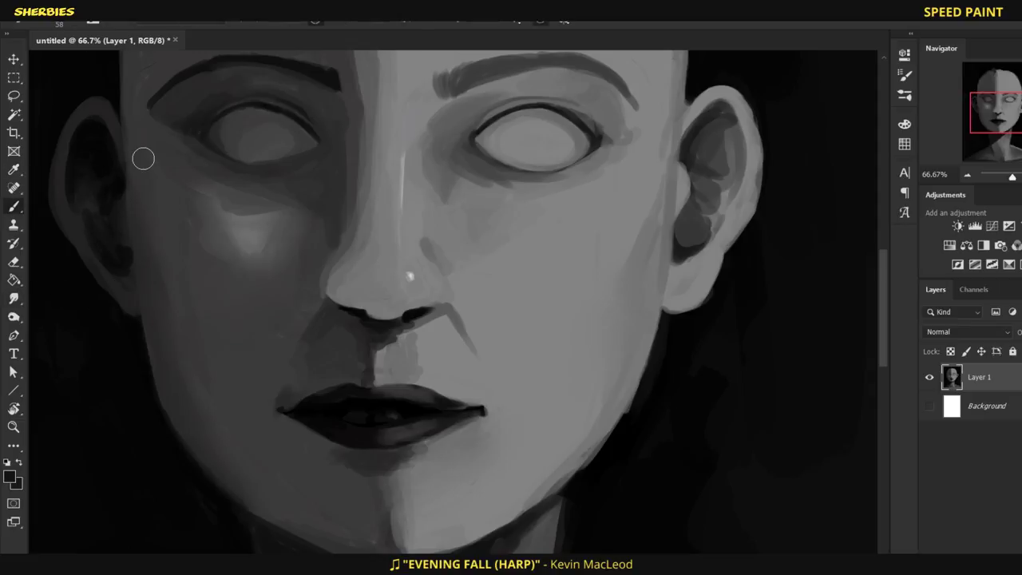
alt+click(128, 233)
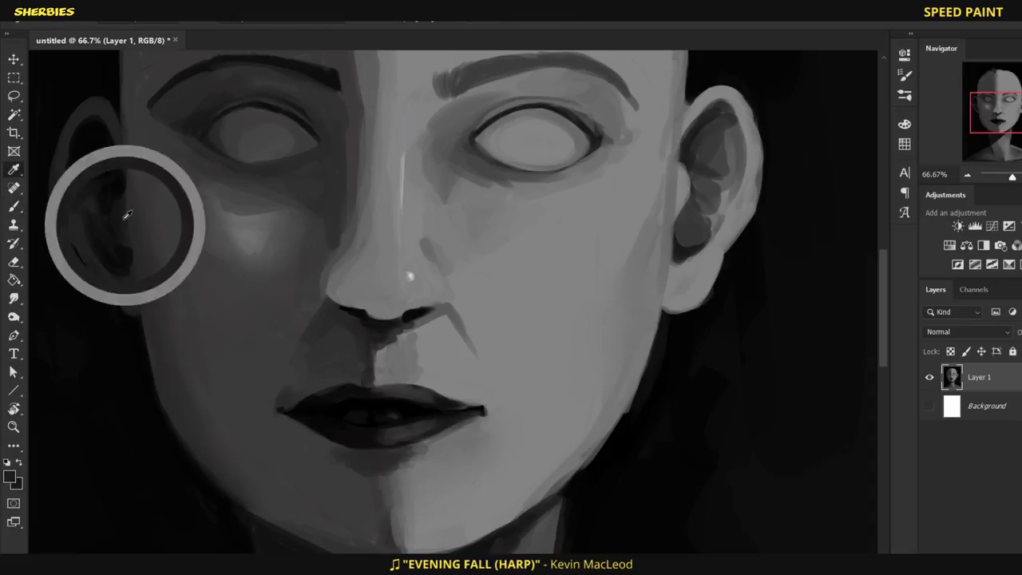
alt+click(158, 99)
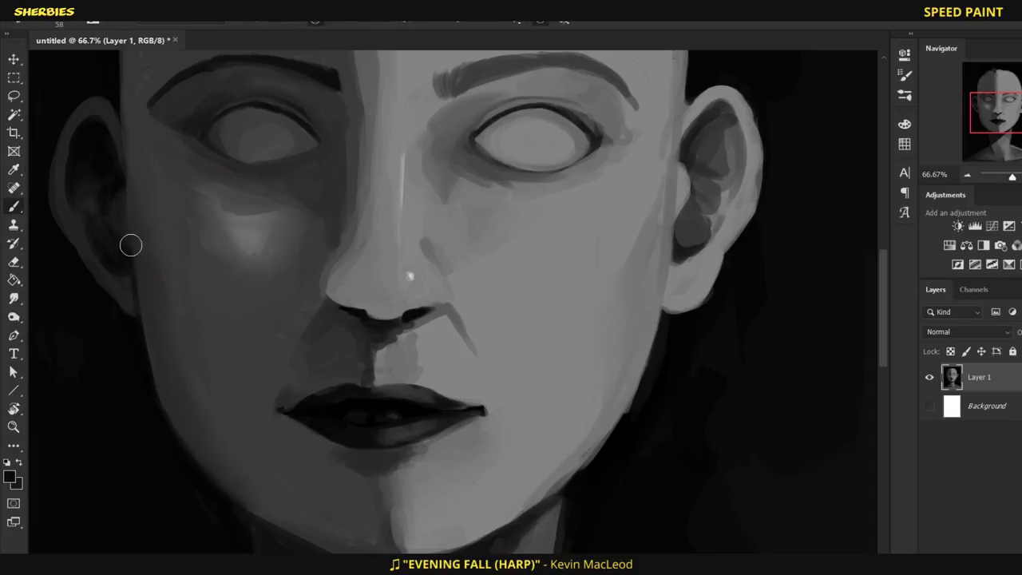
alt+click(181, 218)
Step: Sample near-black from the neck shadow, enlarge the brush to 51 and reframe at 33.33%
key(ctrl+minus)
key(ctrl+minus)
key(ctrl+minus)
key(ctrl+plus)
key(ctrl+plus)
drag(991, 113, 991, 104)
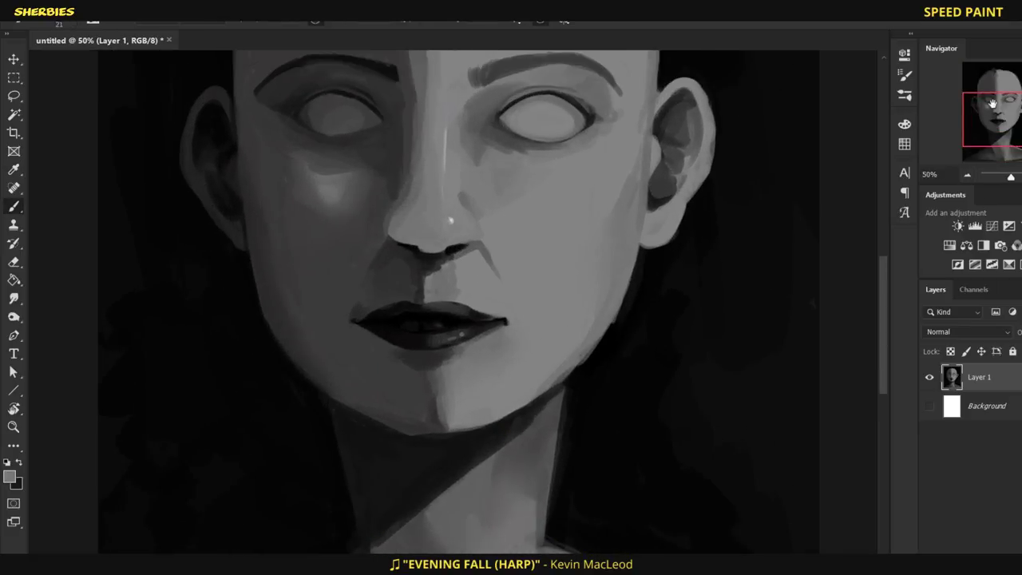
alt+click(394, 467)
key(bracketright)
key(bracketright)
key(bracketright)
click(968, 175)
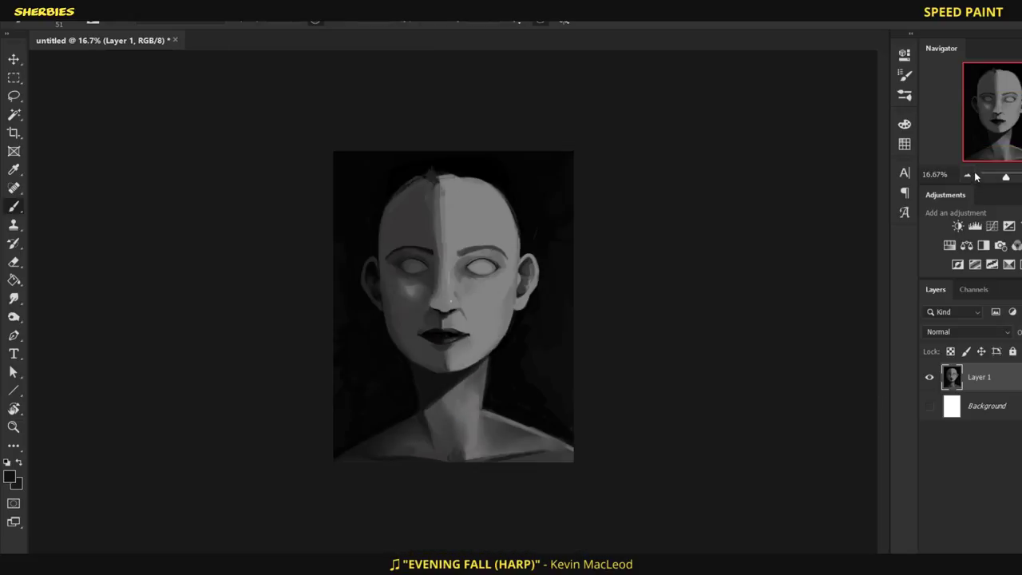
key(ctrl+plus)
key(ctrl+plus)
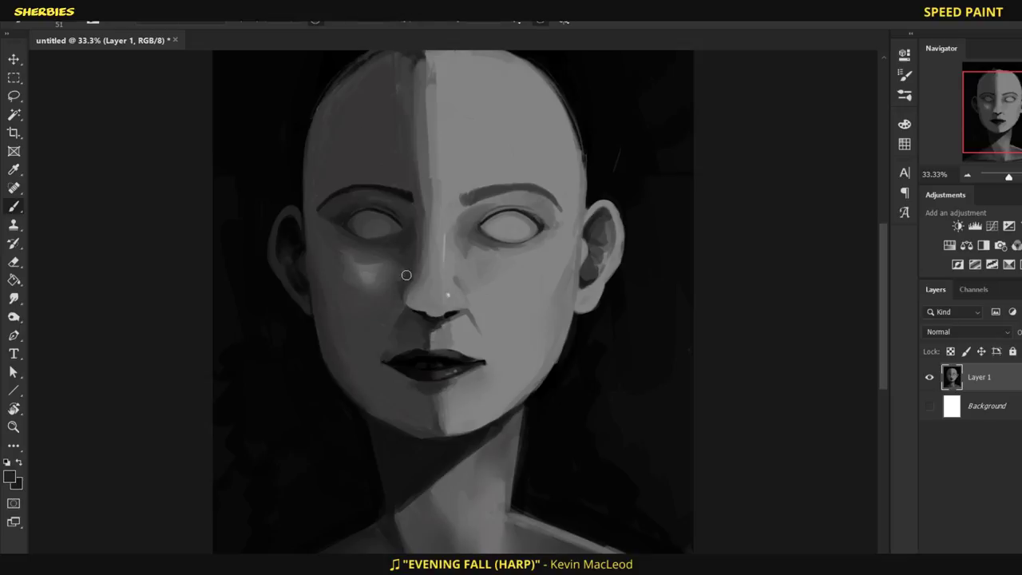
Step: Darken the forehead midline with vertical strokes
key(r)
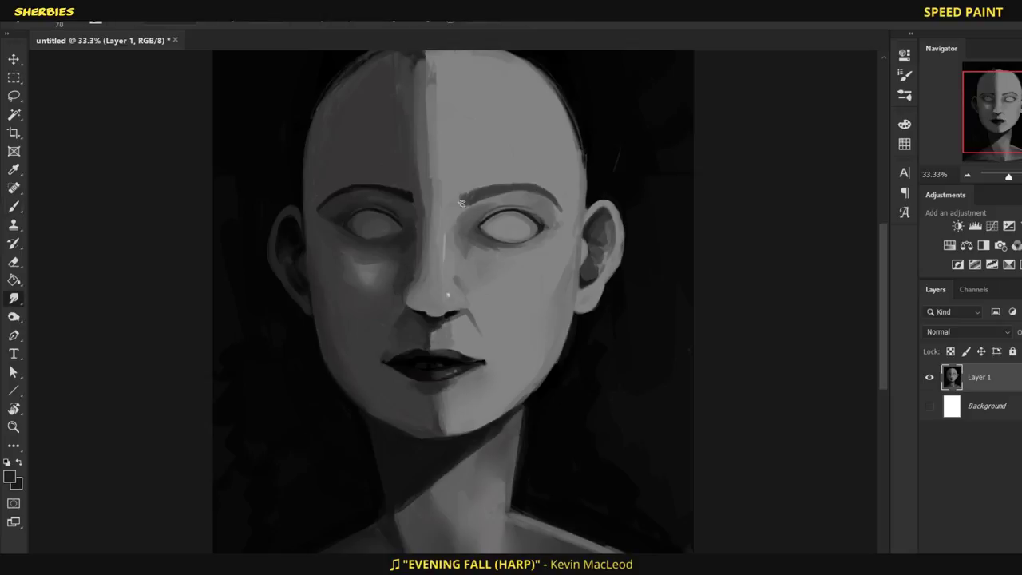
key(b)
alt+click(431, 167)
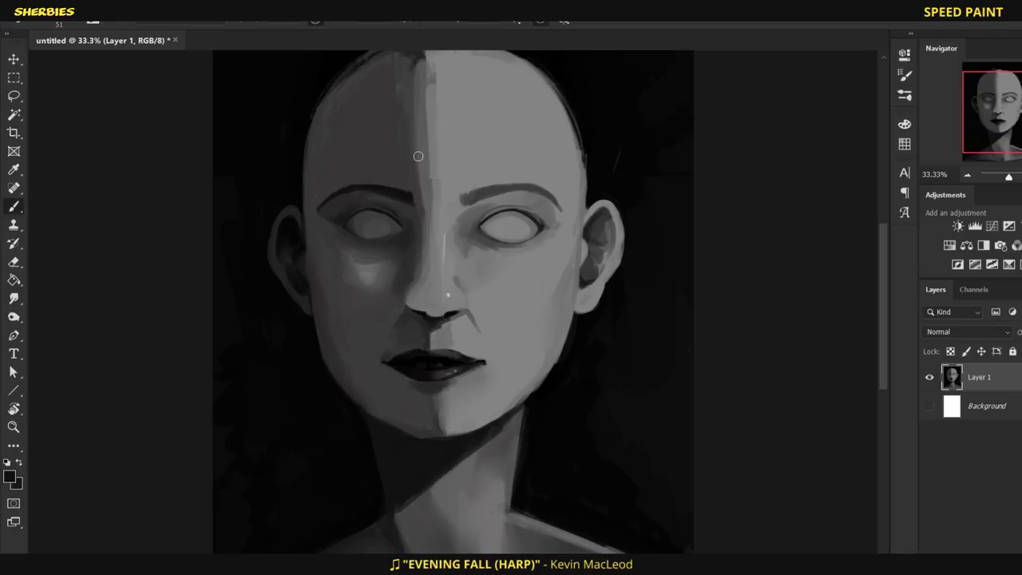
drag(417, 155, 410, 212)
mouse_move(423, 104)
mouse_down()
mouse_move(421, 223)
mouse_move(417, 129)
mouse_move(413, 176)
mouse_up()
alt+click(415, 263)
drag(415, 264, 415, 128)
Step: Brush light hair strokes across the top-left, top and top-right of the head
key(u)
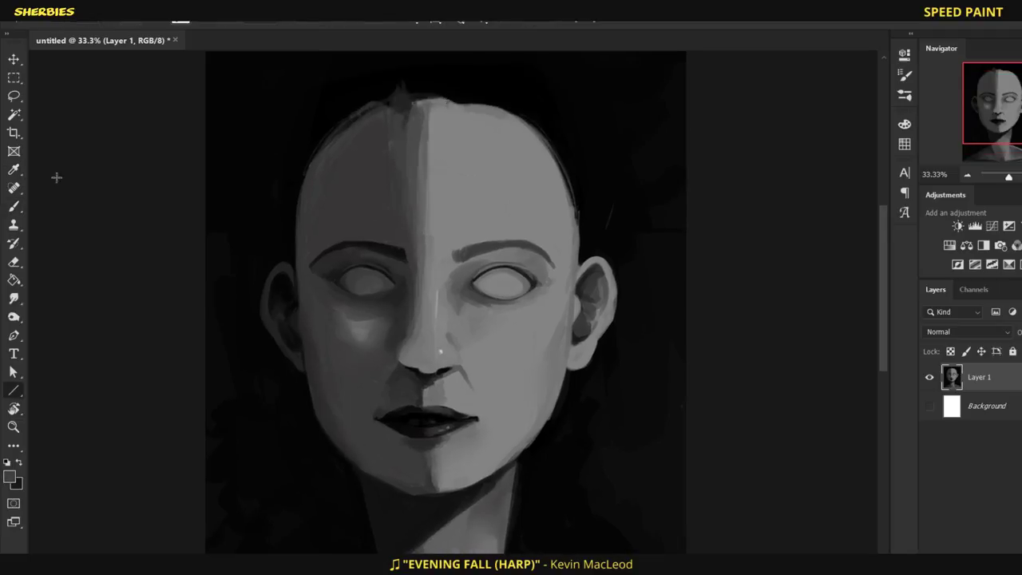
key(b)
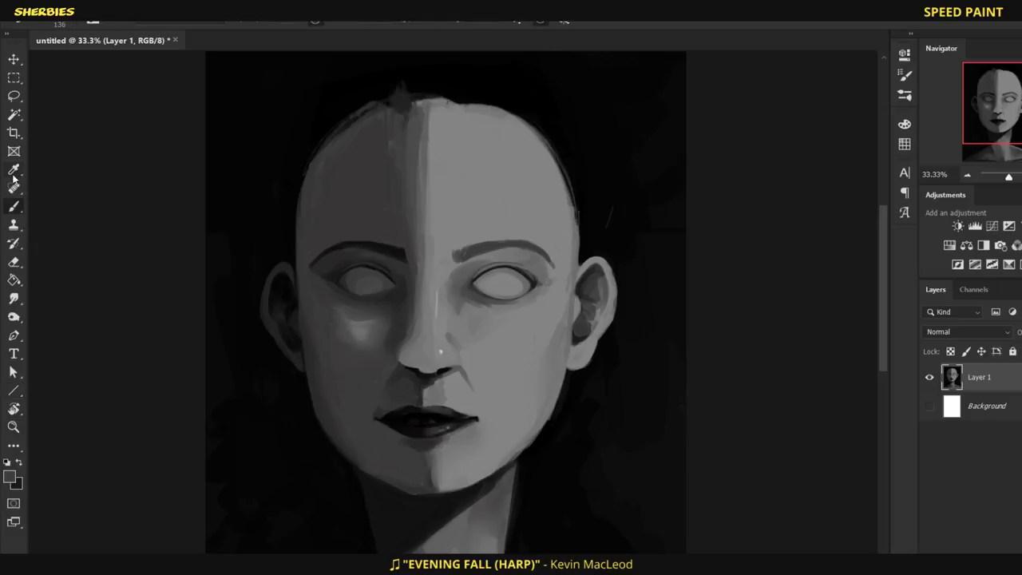
drag(375, 115, 373, 78)
drag(350, 131, 337, 104)
drag(402, 95, 374, 111)
drag(447, 139, 463, 114)
mouse_move(411, 84)
mouse_down()
mouse_move(503, 148)
mouse_move(555, 240)
mouse_up()
drag(530, 167, 563, 247)
Step: Extend light strokes down the head's left edge, then paint black over the hair tufts
alt+click(549, 125)
drag(297, 148, 266, 236)
drag(266, 180, 249, 251)
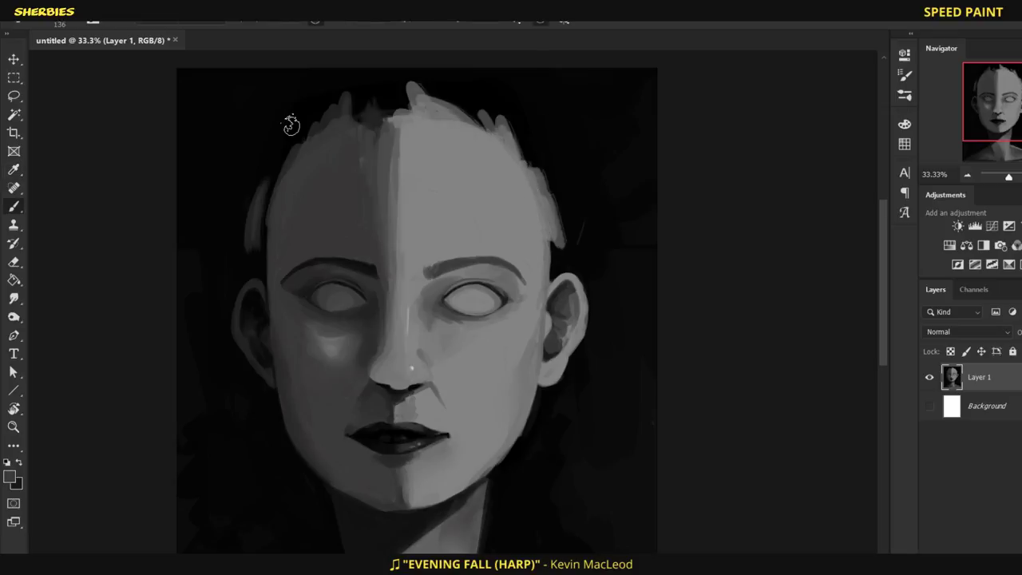
alt+click(335, 80)
mouse_move(343, 84)
mouse_down()
mouse_move(335, 120)
mouse_move(295, 160)
mouse_up()
mouse_move(411, 74)
mouse_down()
mouse_move(423, 112)
mouse_move(447, 108)
mouse_up()
mouse_move(511, 120)
mouse_down()
mouse_move(551, 190)
mouse_move(559, 236)
mouse_move(551, 203)
mouse_up()
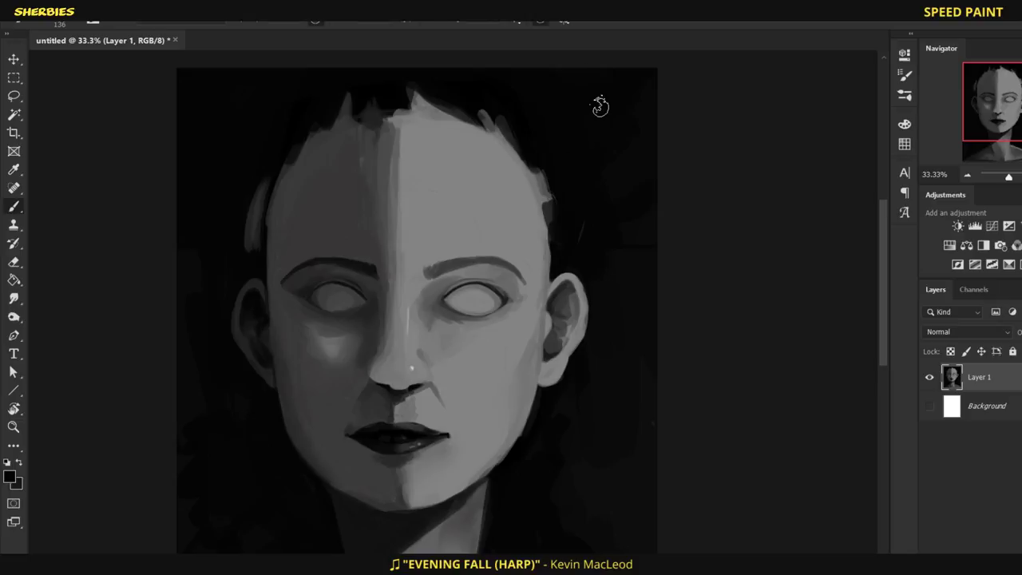
Step: Shrink the brush to 15 and add a new empty Layer 2 above the portrait
key(bracketleft)
key(bracketleft)
key(bracketleft)
key(bracketleft)
key(bracketleft)
key(bracketleft)
key(bracketleft)
key(bracketleft)
key(bracketleft)
key(bracketleft)
click(968, 176)
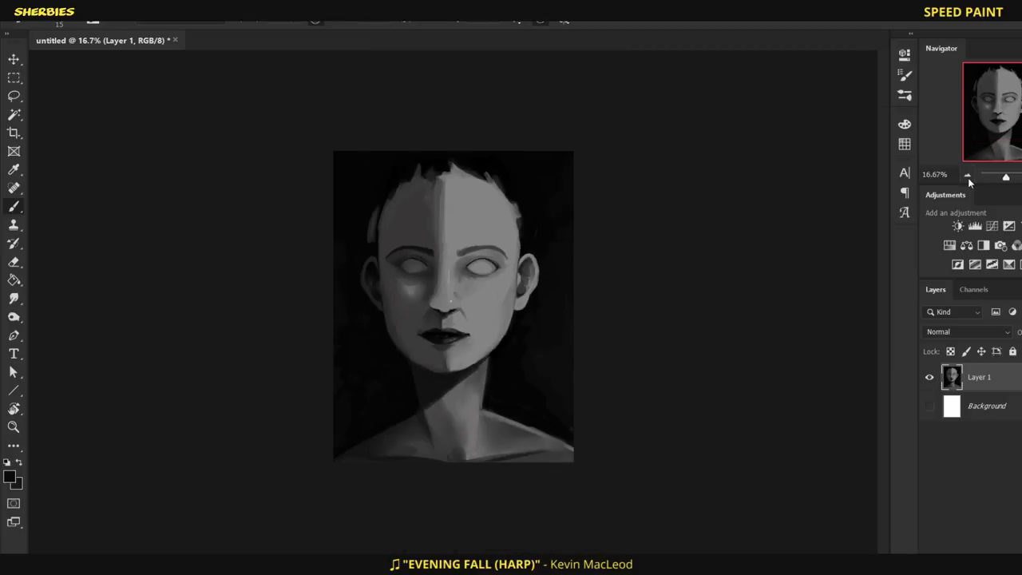
key(ctrl+plus)
key(ctrl+shift+alt+n)
key(b)
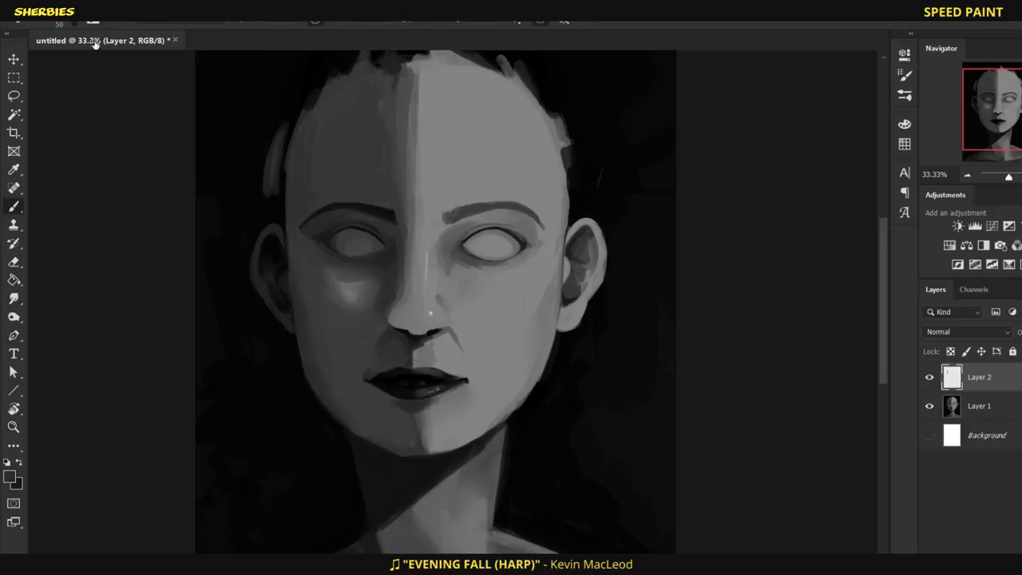
Step: Paint light strokes on the left forehead and temple, and dark hair strands across the hairline
mouse_move(283, 201)
mouse_down()
mouse_move(283, 169)
mouse_move(282, 209)
mouse_up()
scroll(312, 225, up, 3)
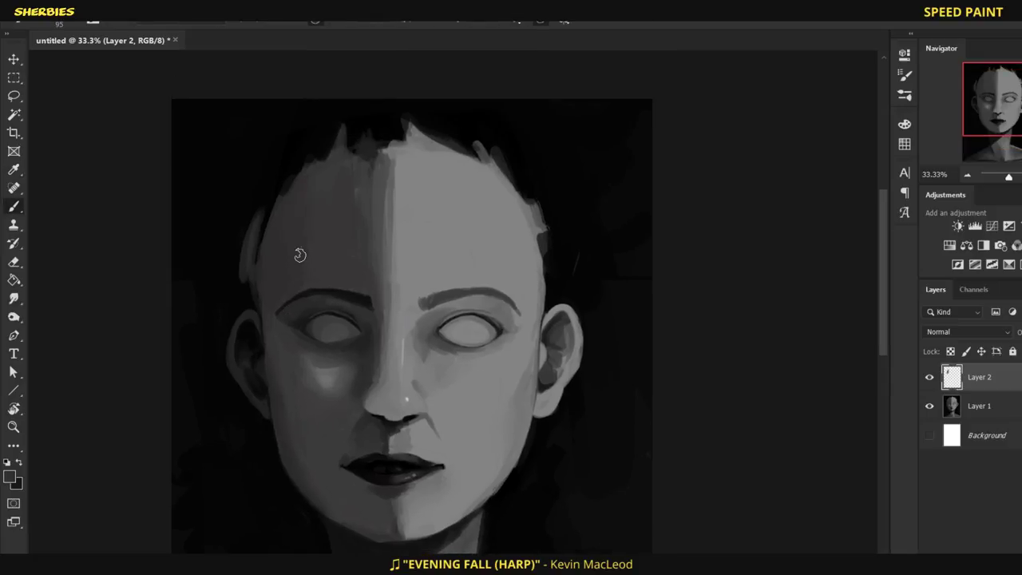
drag(263, 285, 268, 304)
drag(305, 165, 292, 200)
drag(337, 135, 309, 198)
drag(311, 150, 280, 216)
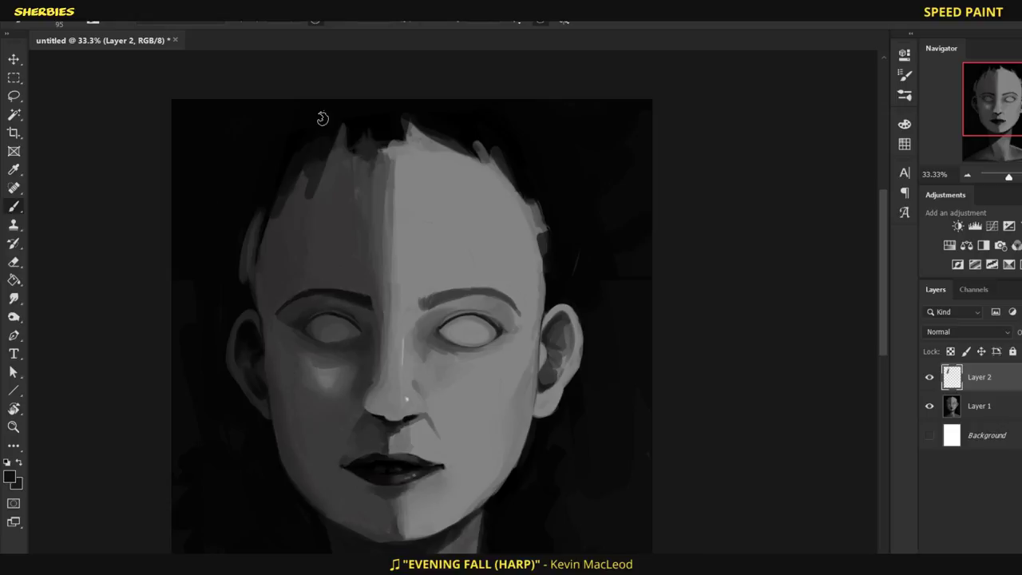
drag(444, 141, 531, 204)
Step: Sample lighter tones to lighten the left forehead and darken the head's left edge
alt+click(314, 198)
mouse_move(315, 160)
mouse_down()
mouse_move(276, 230)
mouse_move(322, 132)
mouse_up()
key(alt)
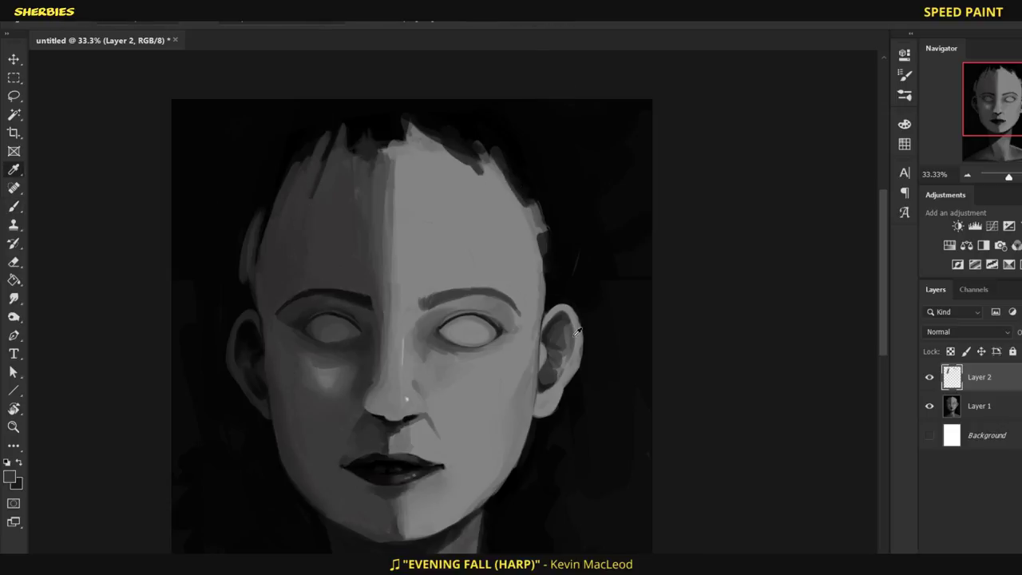
alt+click(577, 330)
drag(256, 238, 247, 265)
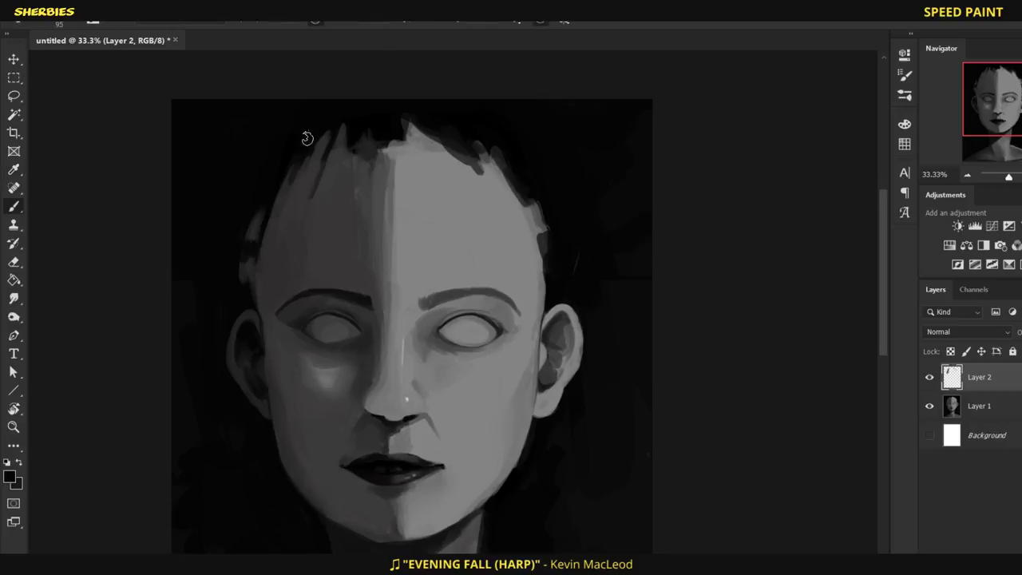
Step: Smudge the light/dark boundary down the middle of the forehead on Layer 1
click(13, 301)
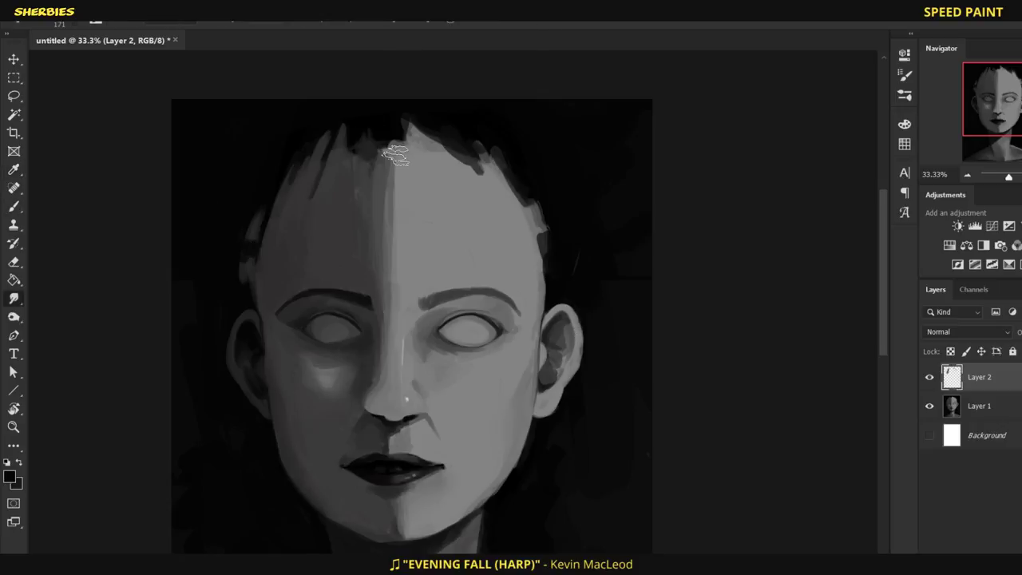
click(979, 405)
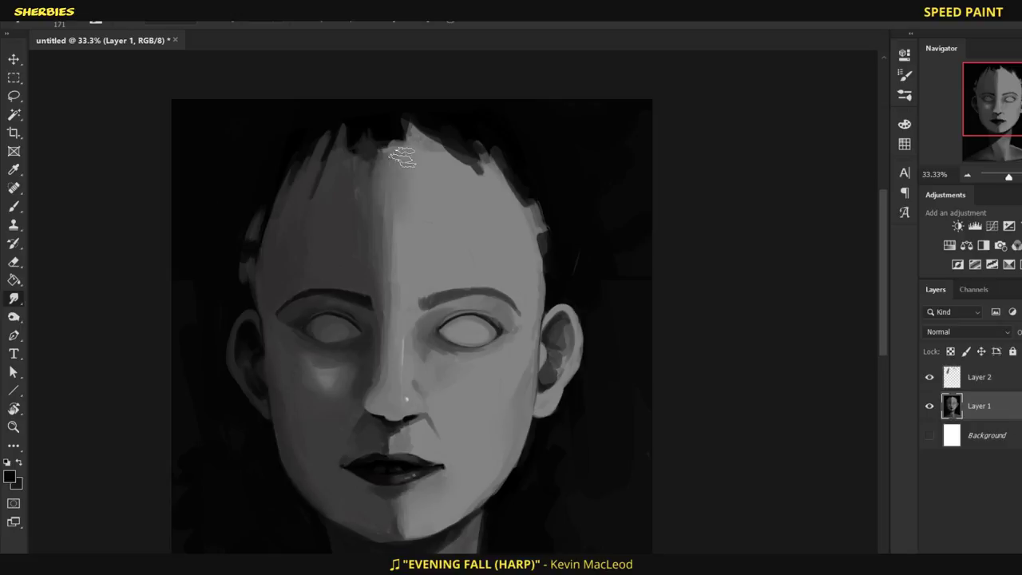
mouse_move(403, 158)
mouse_down()
mouse_move(391, 267)
mouse_move(403, 159)
mouse_move(425, 195)
mouse_up()
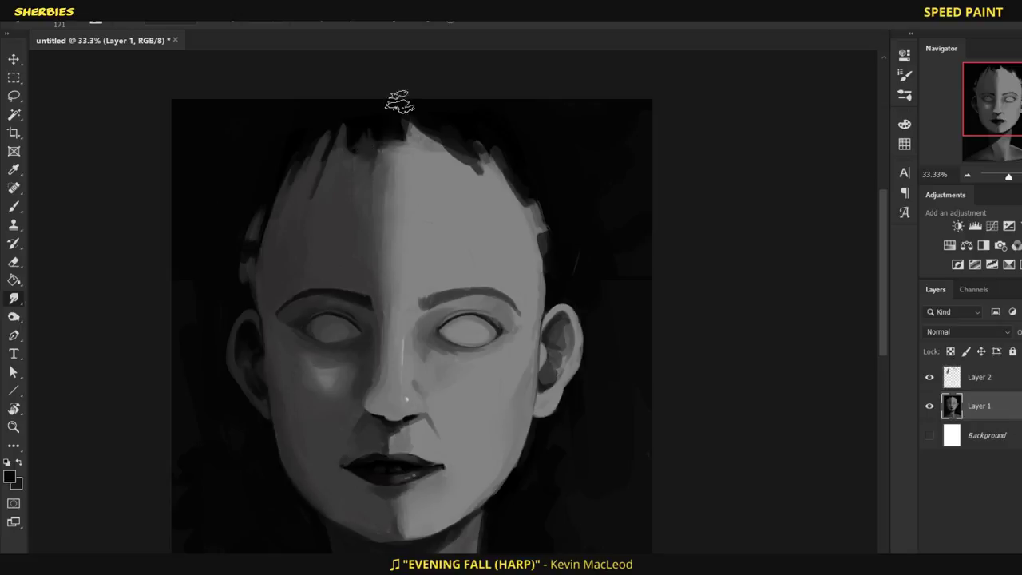
Step: Sample grey from the forehead and merge Layer 2 down into Layer 1
key(i)
key(alt+bracketright)
click(509, 318)
key(b)
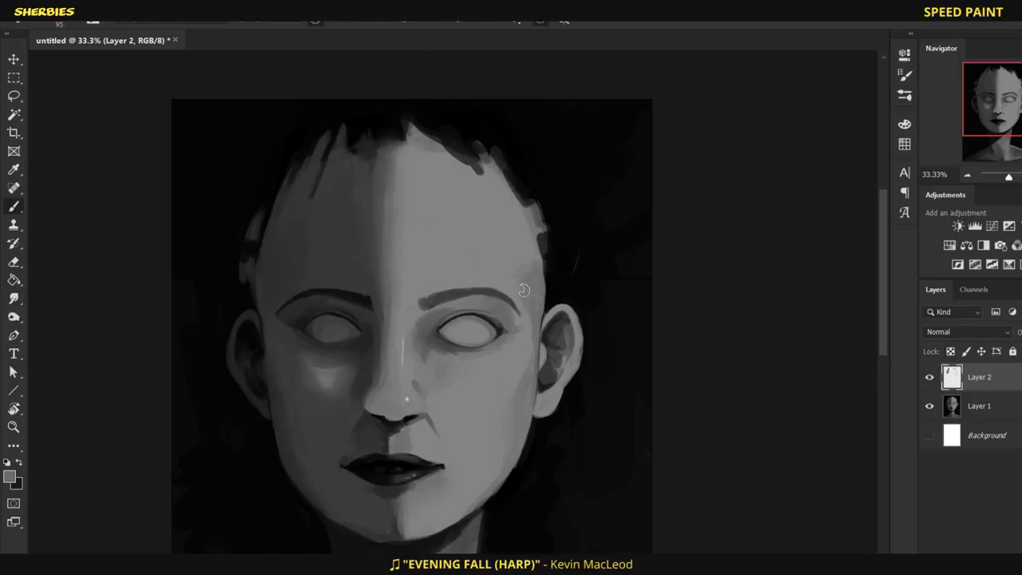
alt+click(520, 318)
click(967, 174)
key(ctrl+plus)
Step: Add a Levels adjustment layer to darken the painting
key(ctrl+e)
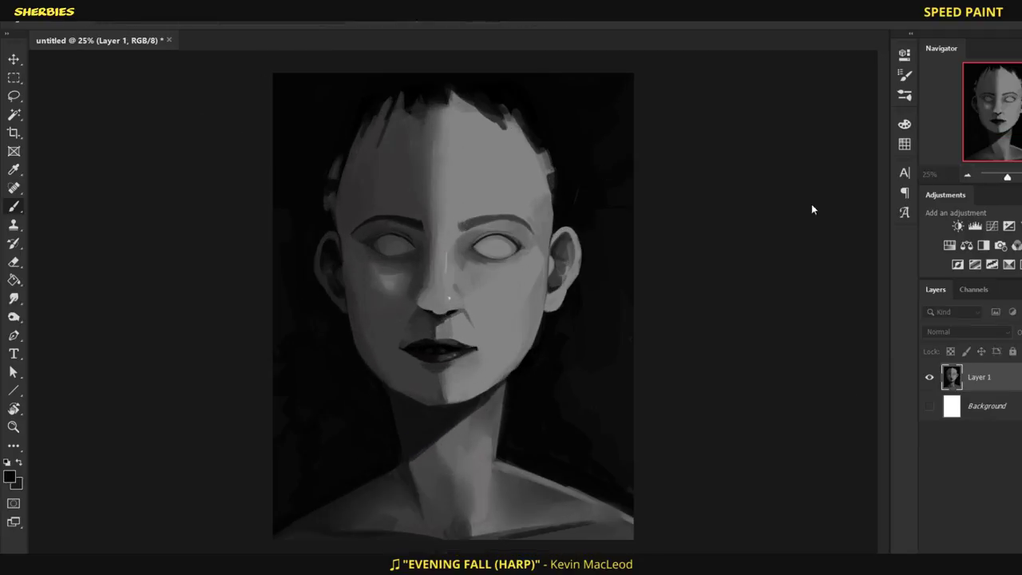
click(974, 226)
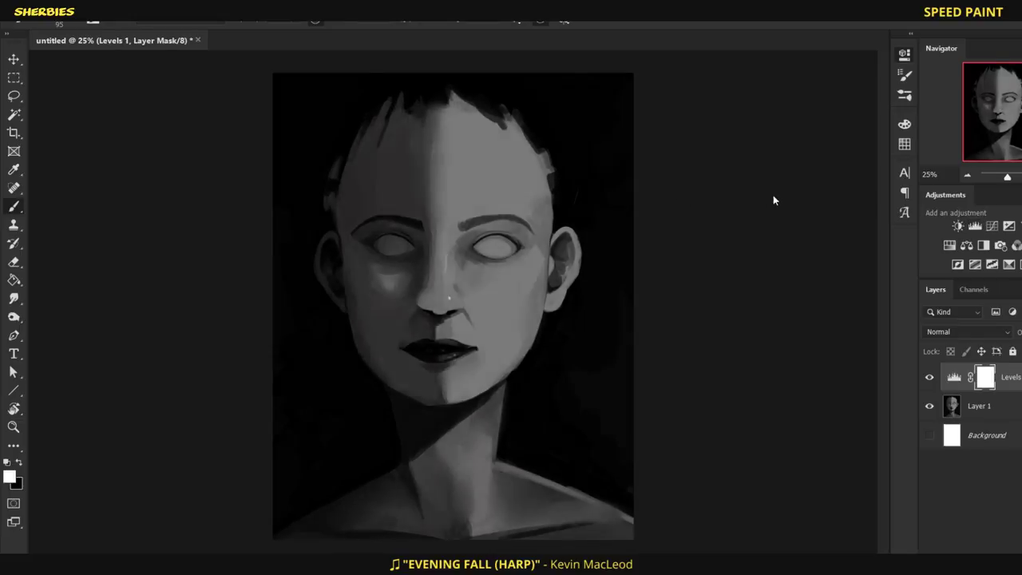
key(ctrl+plus)
key(ctrl+plus)
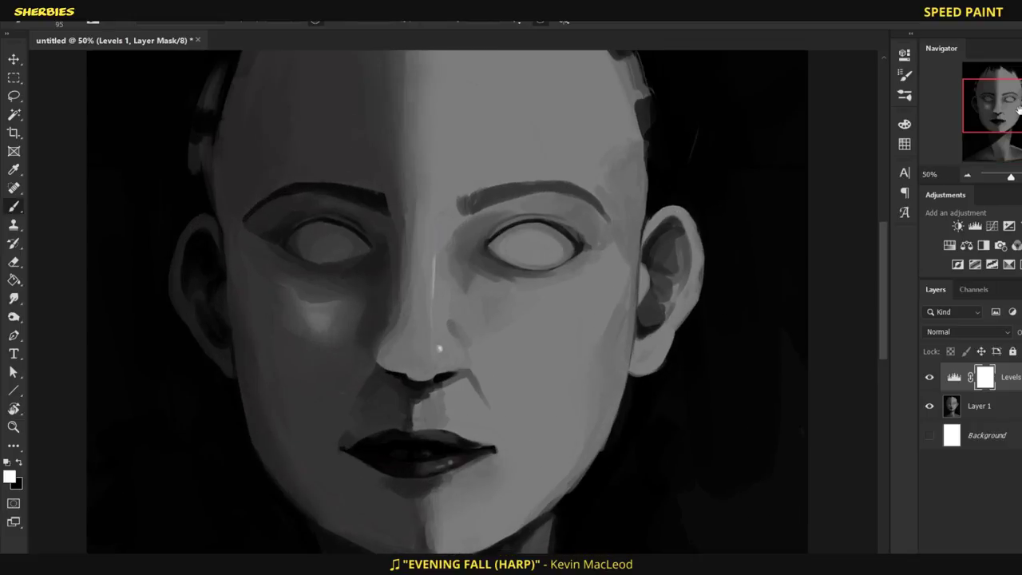
Step: Paint a white rim light down the right ear and catch-lights in both eyes
key(alt+bracketleft)
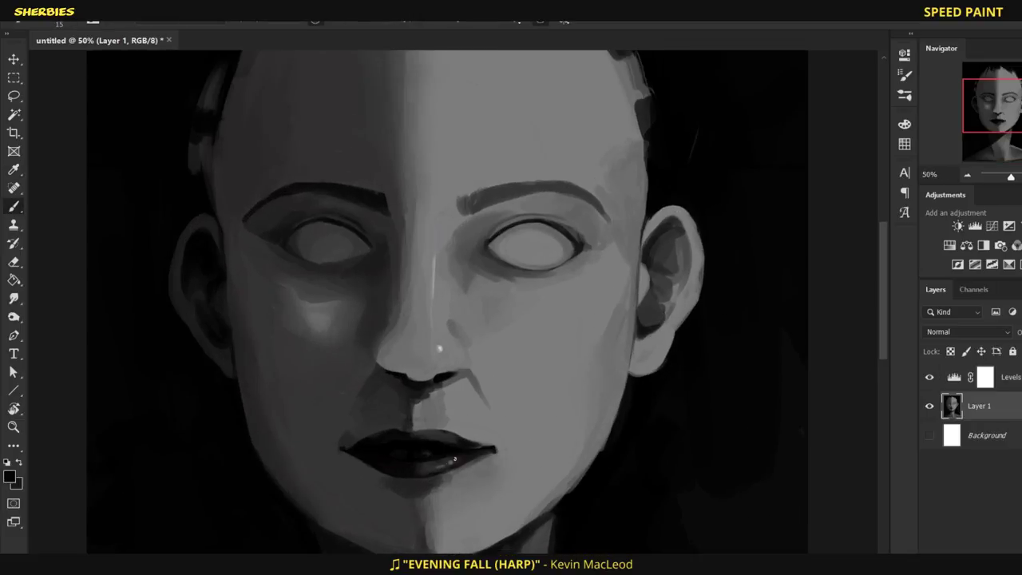
key(x)
mouse_move(677, 207)
mouse_down()
mouse_move(698, 238)
mouse_move(699, 264)
mouse_up()
mouse_move(690, 216)
mouse_down()
mouse_move(699, 281)
mouse_move(706, 259)
mouse_move(672, 339)
mouse_up()
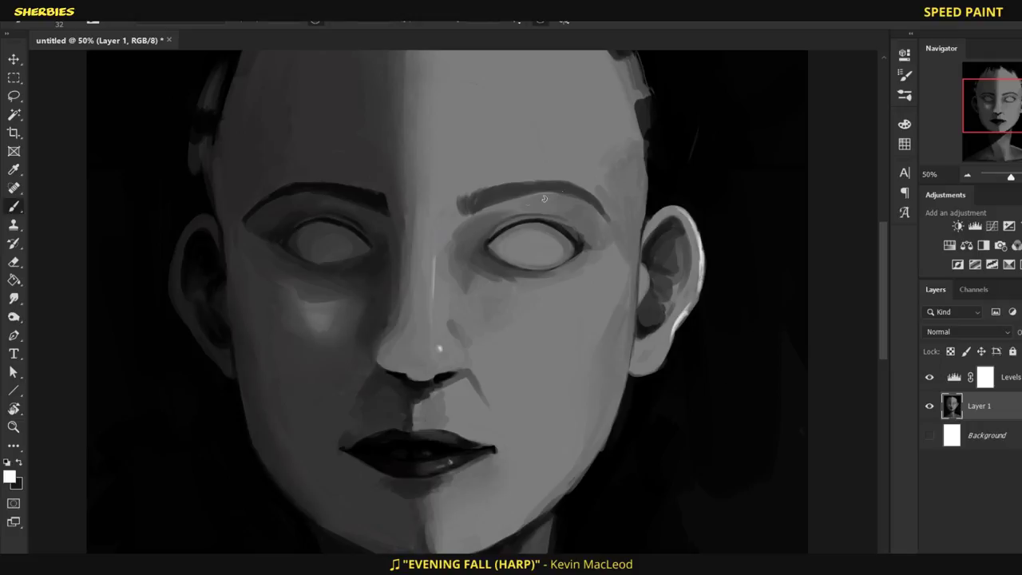
drag(549, 242, 561, 241)
drag(350, 243, 357, 242)
Step: Tone down the left eye's catch-light and darken its upper lid and brow area
alt+click(353, 246)
drag(359, 244, 351, 242)
alt+click(353, 249)
alt+click(361, 244)
alt+click(297, 240)
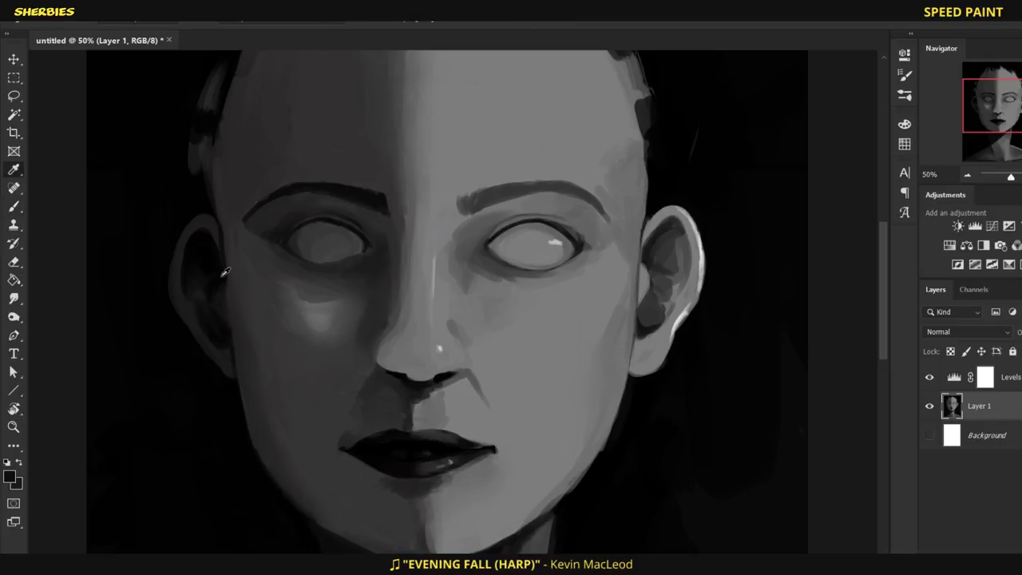
drag(274, 230, 332, 221)
alt+click(286, 240)
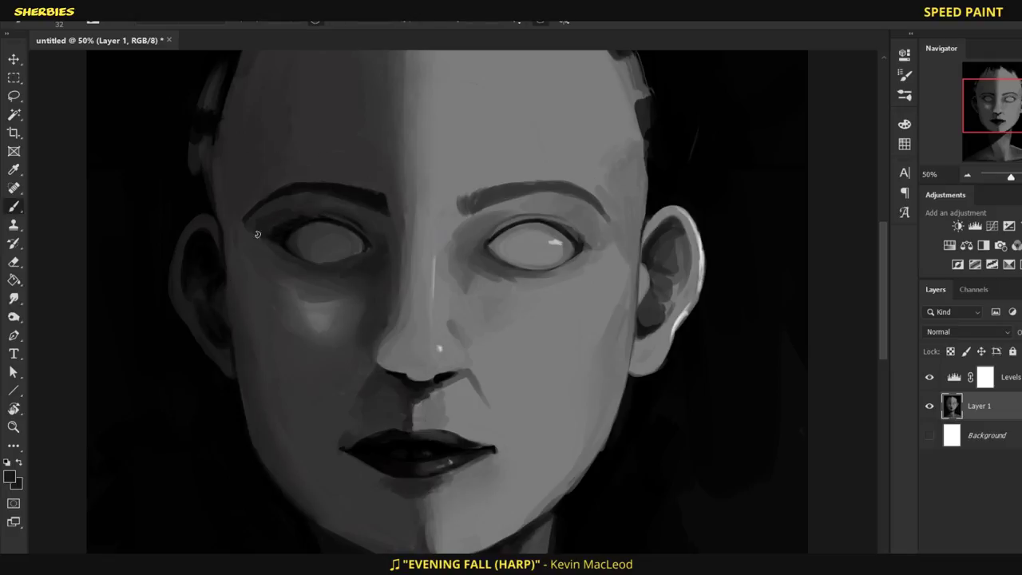
drag(257, 224, 283, 197)
Step: Try a dark jaw stroke on a new layer, then undo it and delete the layer
key(ctrl+minus)
key(ctrl+minus)
key(ctrl+minus)
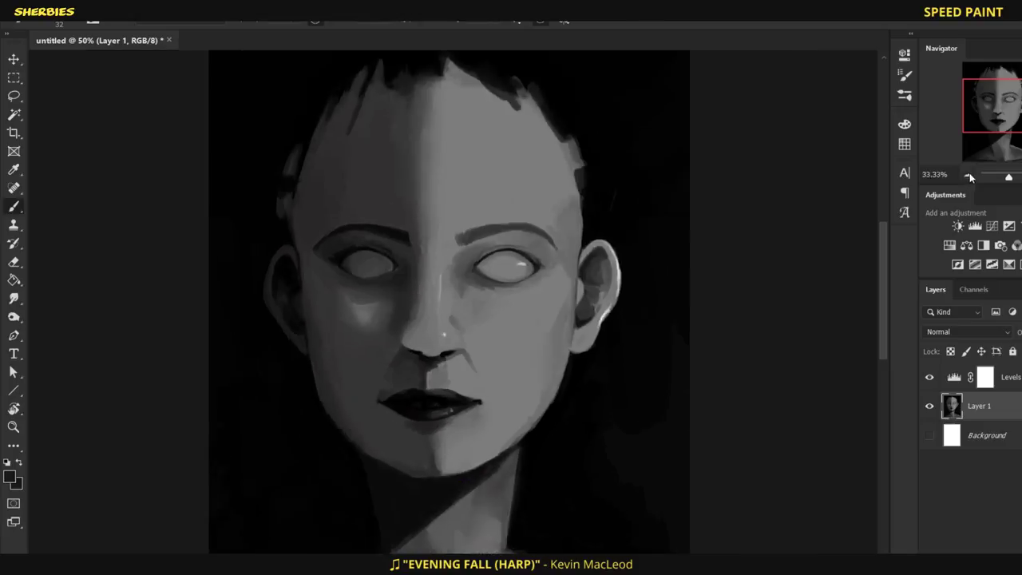
key(ctrl+shift+alt+n)
key(ctrl+plus)
key(ctrl+plus)
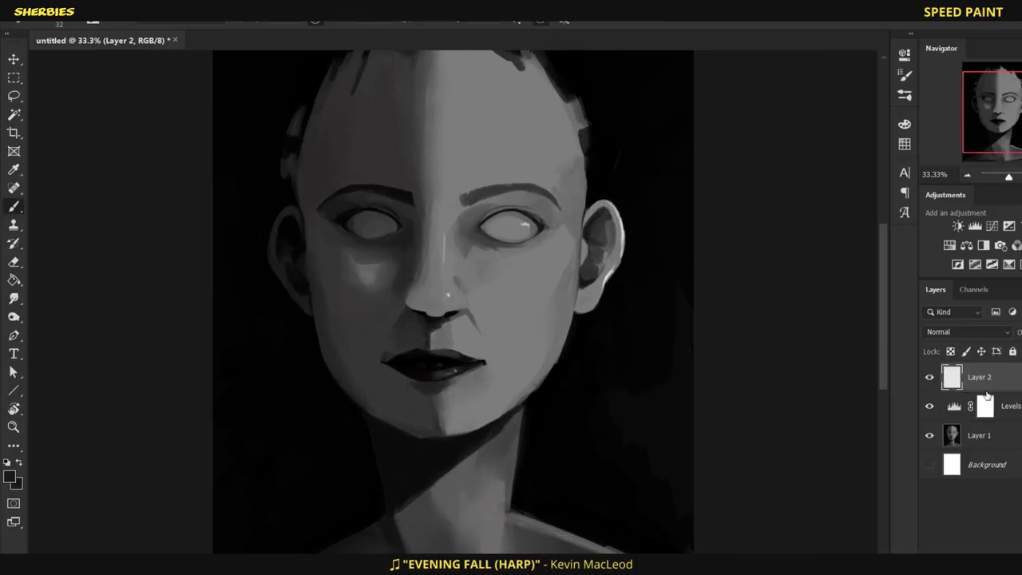
key(d)
key(bracketright)
key(bracketright)
key(bracketright)
key(bracketright)
mouse_move(566, 351)
mouse_down()
mouse_move(549, 311)
mouse_move(516, 305)
mouse_move(545, 308)
mouse_move(518, 292)
mouse_move(565, 319)
mouse_up()
key(ctrl+z)
key(ctrl+minus)
key(ctrl+minus)
key(ctrl+minus)
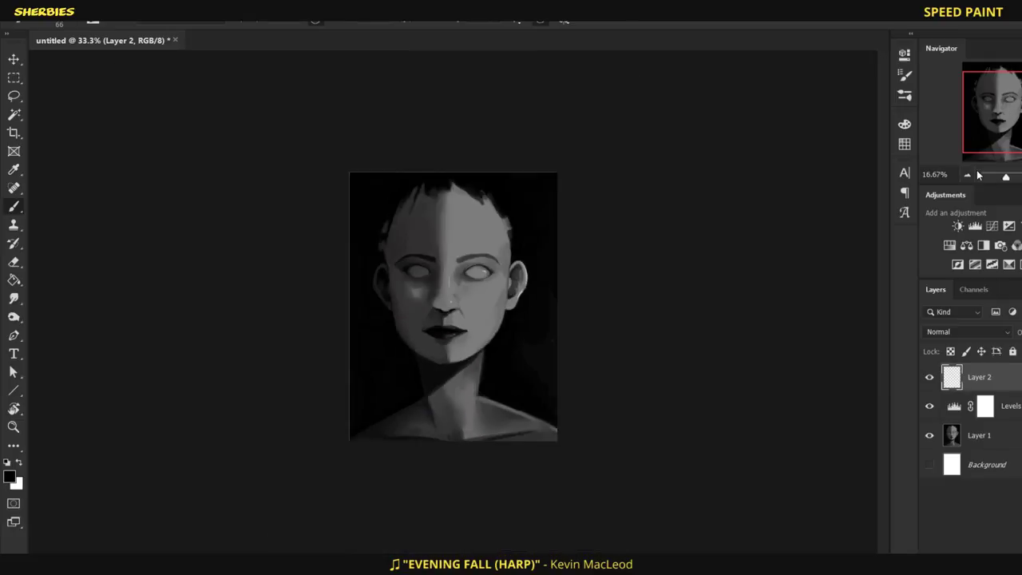
key(Delete)
Step: Move the portrait slightly down and stretch its top band up to the canvas edge
click(14, 59)
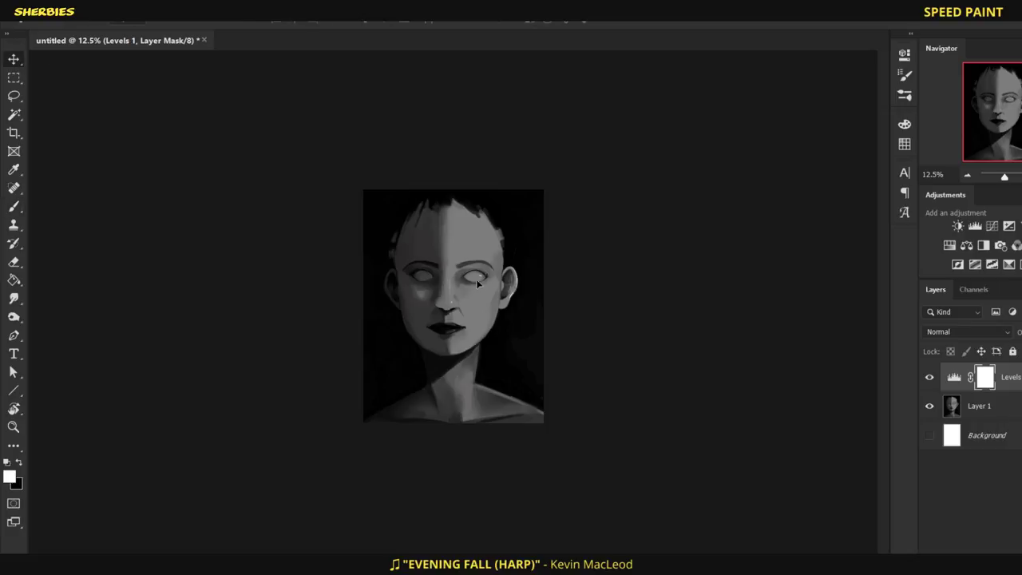
drag(476, 284, 476, 295)
drag(363, 190, 543, 269)
key(ctrl+t)
mouse_move(454, 189)
mouse_down()
mouse_move(454, 177)
mouse_move(453, 189)
mouse_up()
key(Return)
key(ctrl+d)
Step: Reselect the top band of the painting and transform it again
key(ctrl+t)
key(Return)
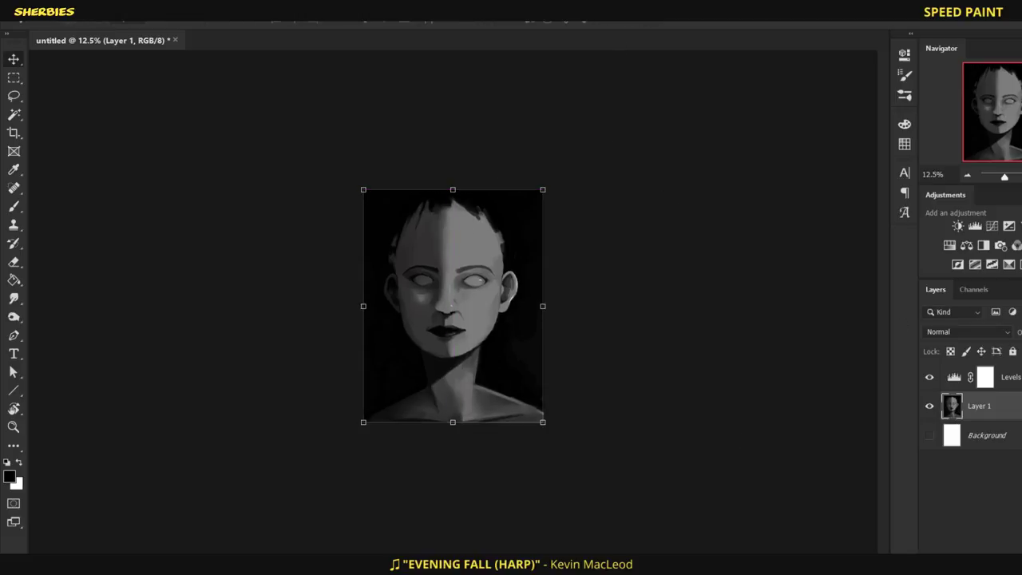
key(ctrl+plus)
key(ctrl+plus)
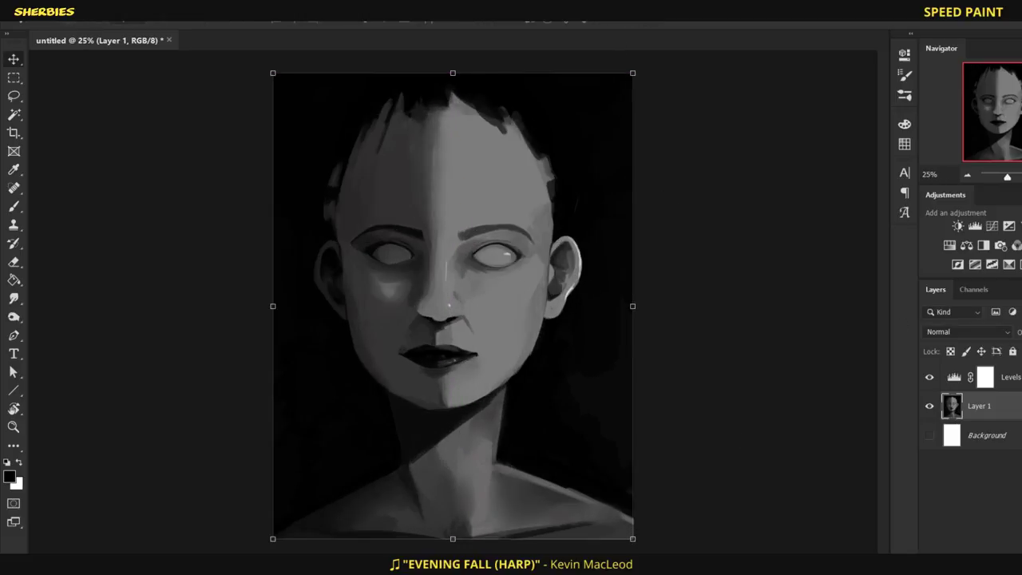
key(Return)
drag(151, 71, 639, 221)
key(ctrl+t)
key(Return)
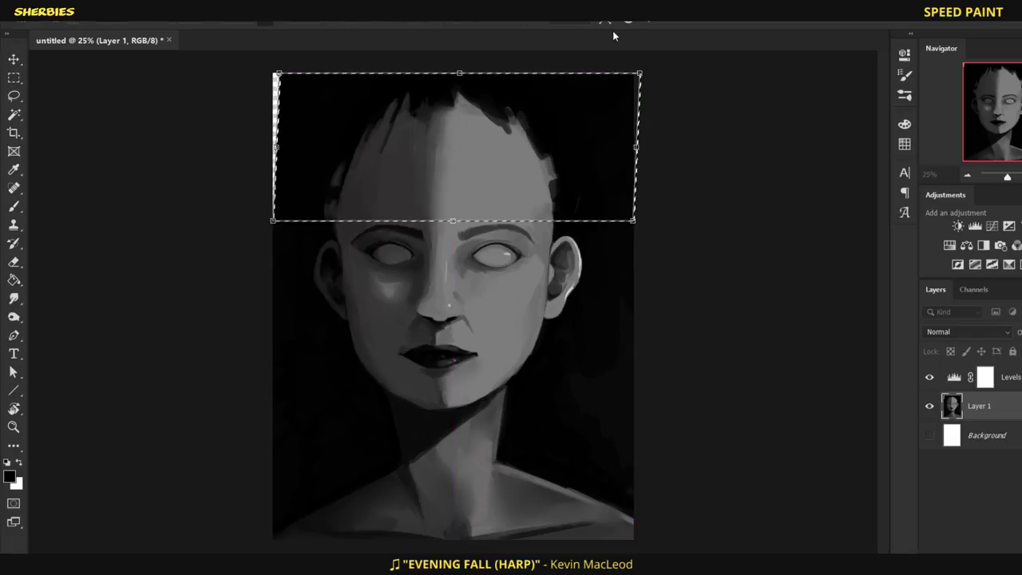
key(ctrl+d)
Step: Paint the light strip along the portrait's left edge dark
key(b)
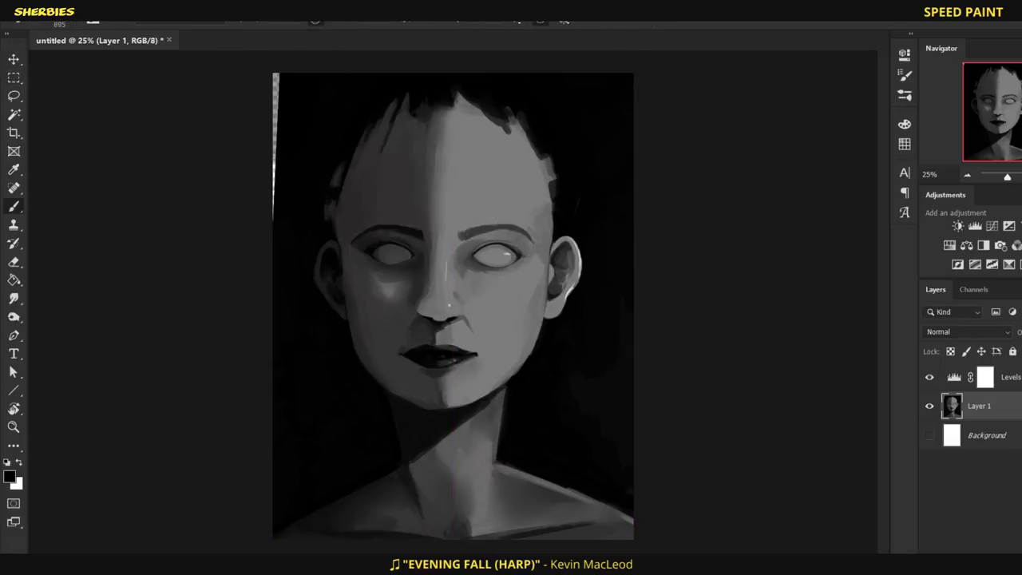
mouse_move(275, 74)
mouse_down()
mouse_move(275, 200)
mouse_move(275, 73)
mouse_move(275, 127)
mouse_up()
key([)
key([)
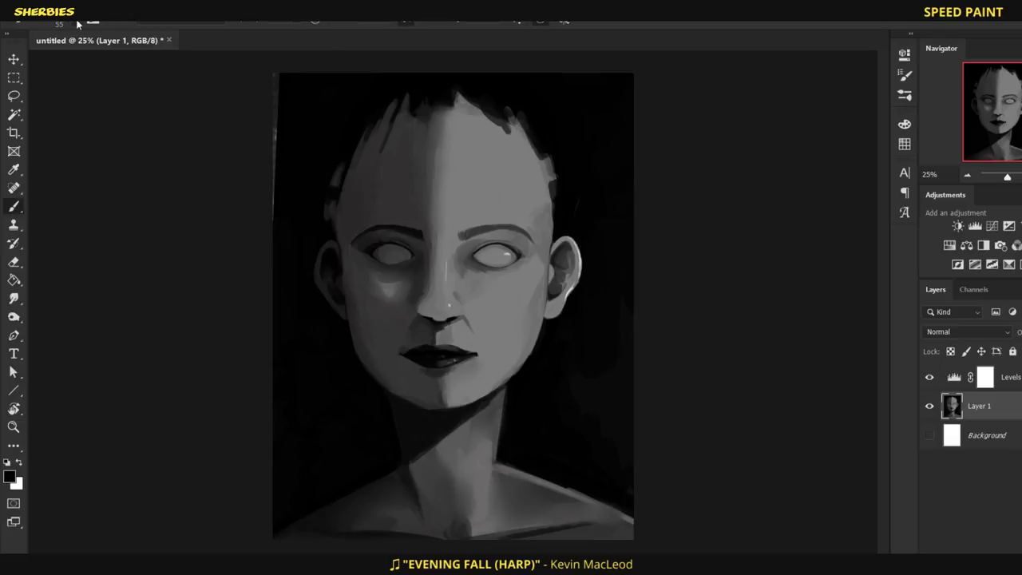
key(])
key(])
key(])
key(])
key(])
key(])
key(])
drag(273, 76, 267, 200)
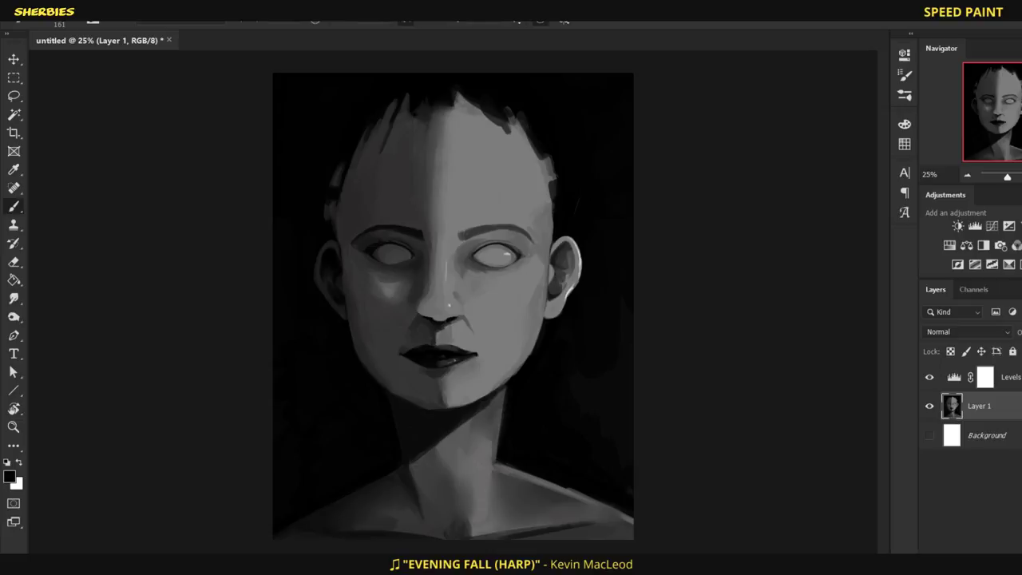
Step: Place the white SHERBIES logo on the neck
drag(597, 281, 551, 481)
scroll(551, 481, up, 6)
drag(479, 399, 427, 501)
click(976, 175)
key(Return)
Step: Nudge the logo_white layer slightly into position on the neck
click(978, 435)
key(b)
click(966, 175)
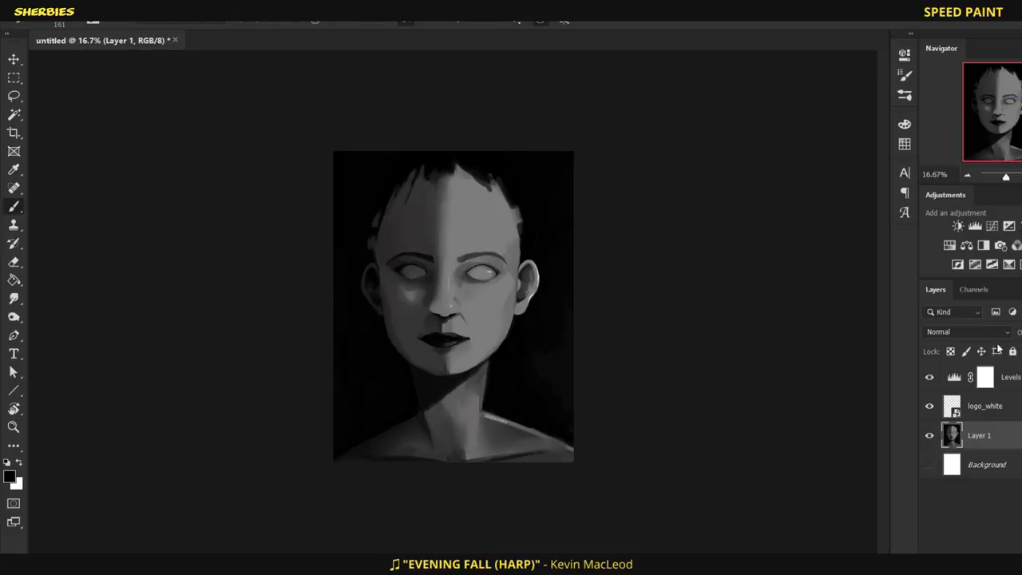
click(984, 406)
key(v)
drag(498, 421, 496, 412)
Step: Transform the whole painting on Layer 1 and commit it
click(979, 435)
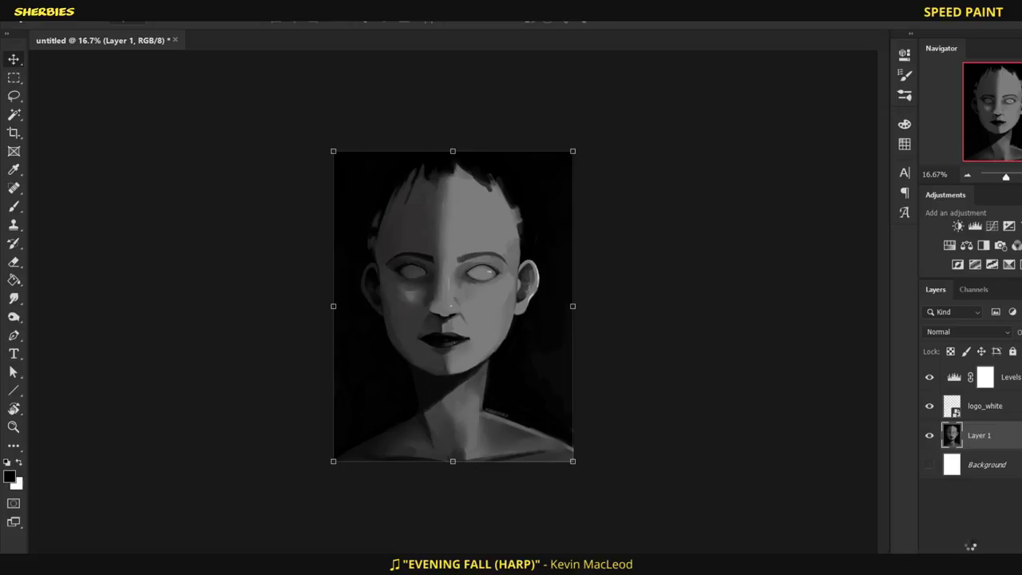
key(Return)
click(990, 377)
Step: Add another Levels layer, merge the Levels layers, and flatten the image
click(975, 226)
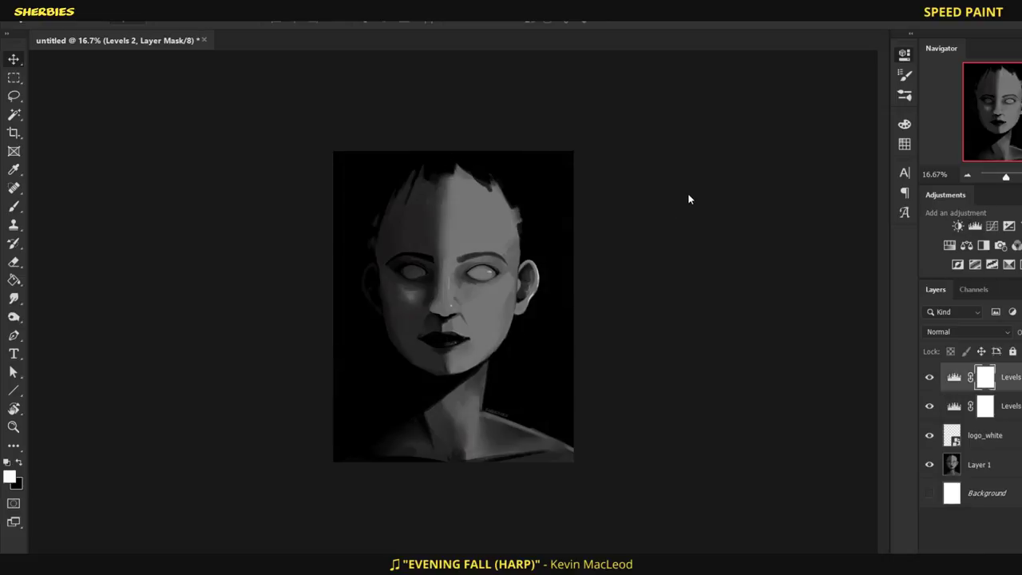
key(ctrl+e)
key(ctrl+e)
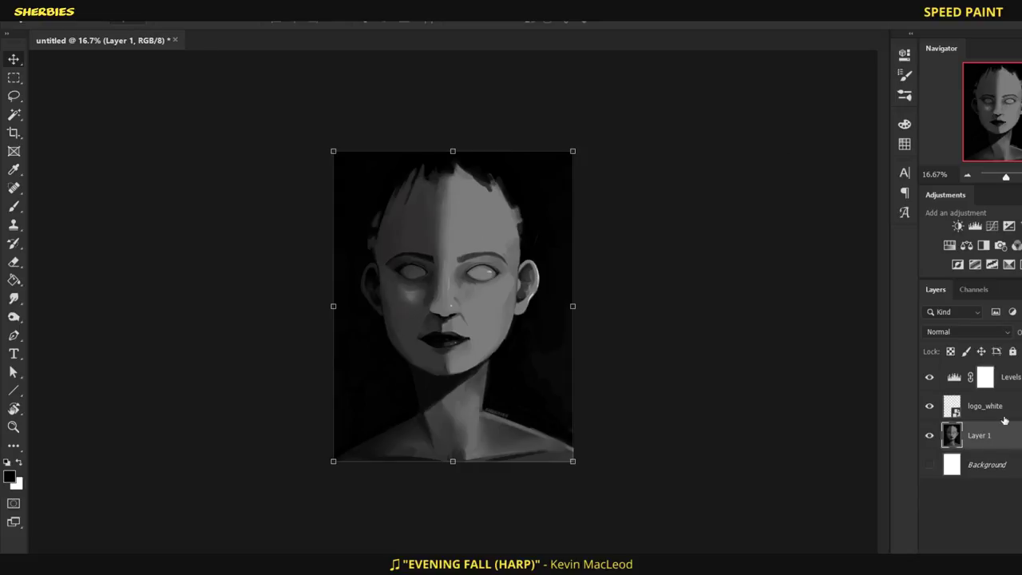
key(ctrl+shift+e)
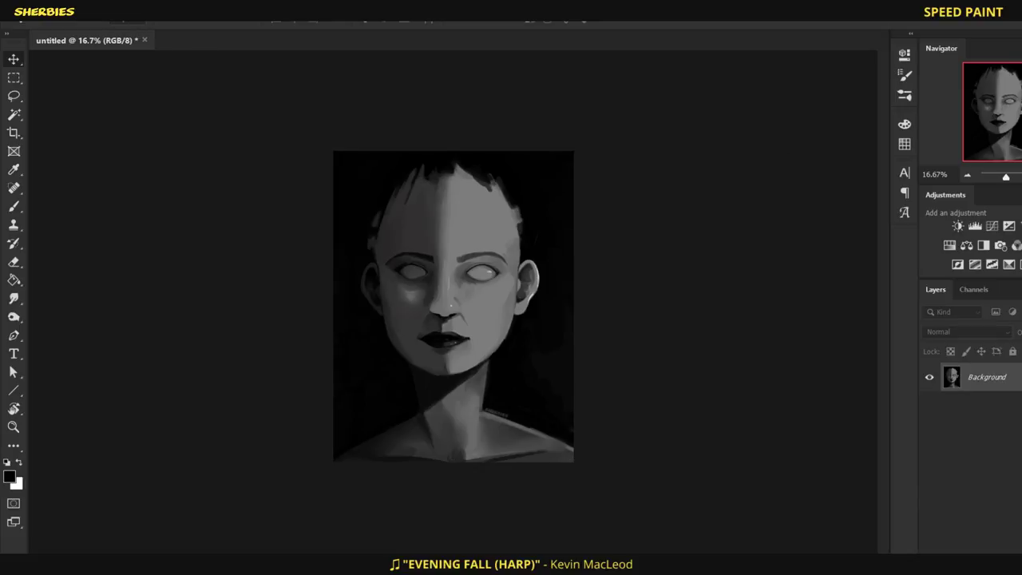
click(11, 319)
key(ctrl+plus)
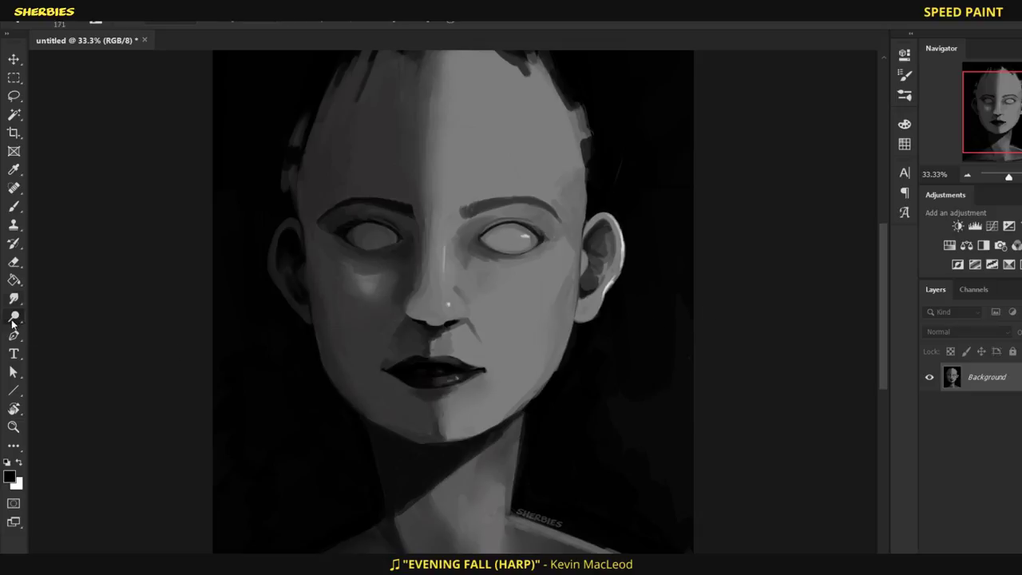
click(67, 349)
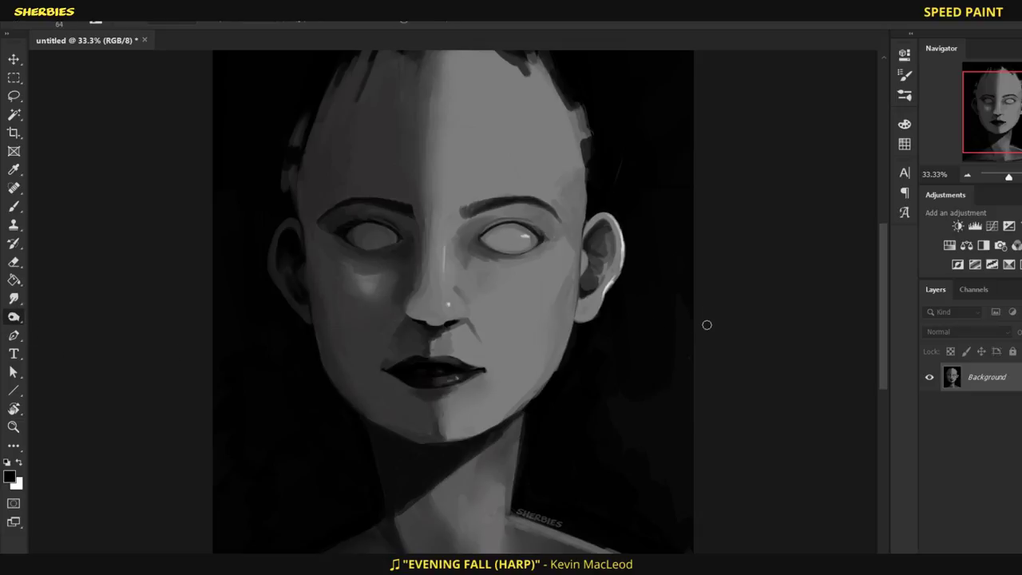
key(bracketright)
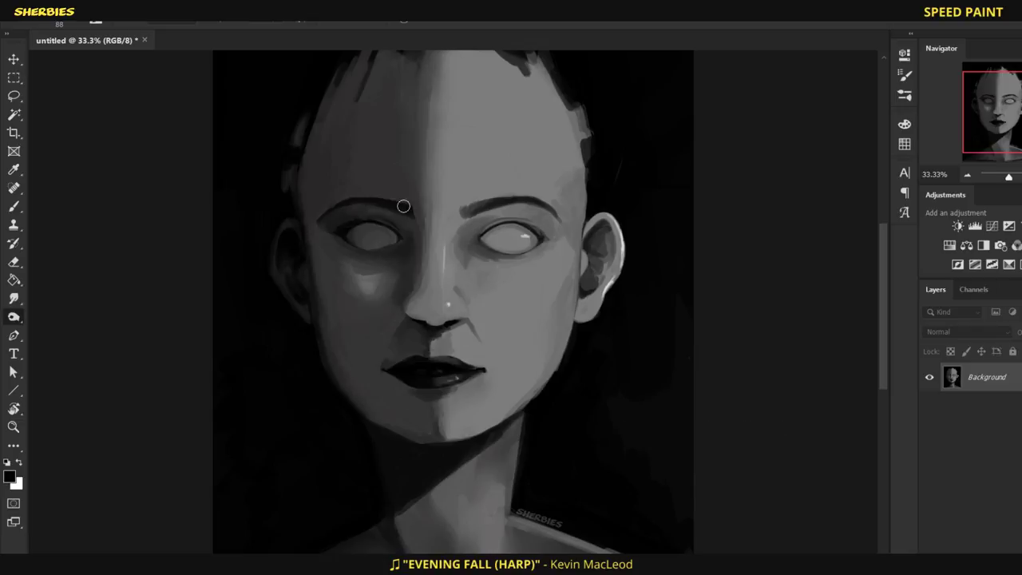
scroll(618, 249, down, 3)
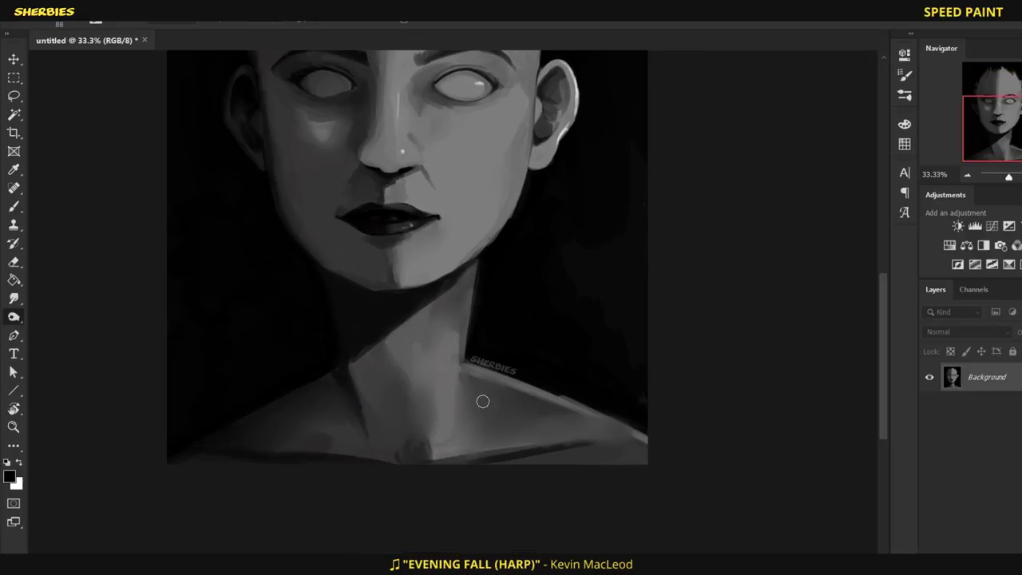
click(966, 174)
click(965, 173)
click(966, 173)
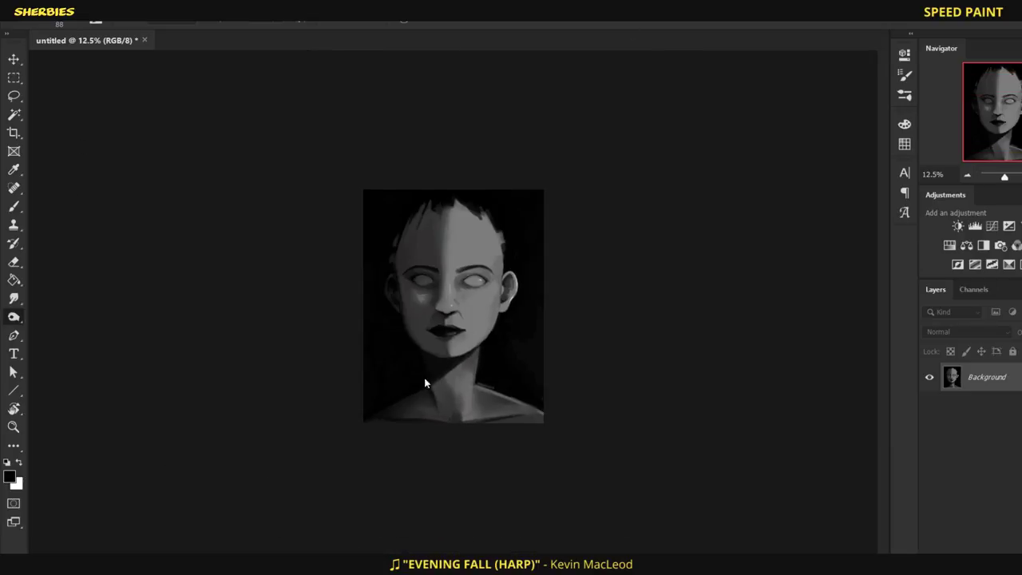